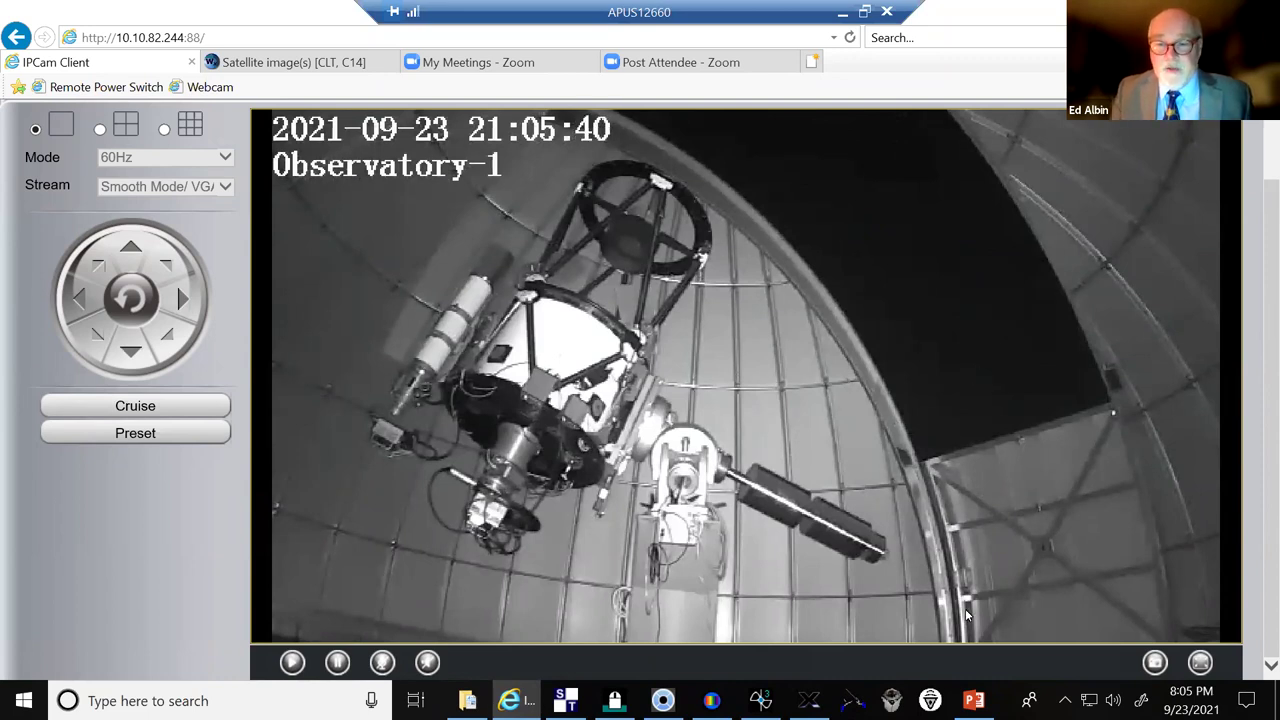
Switch to the APUS Observatory presentation in PowerPoint and show the "Celestial Targets for Tonight" slide
mouse_move(973, 700)
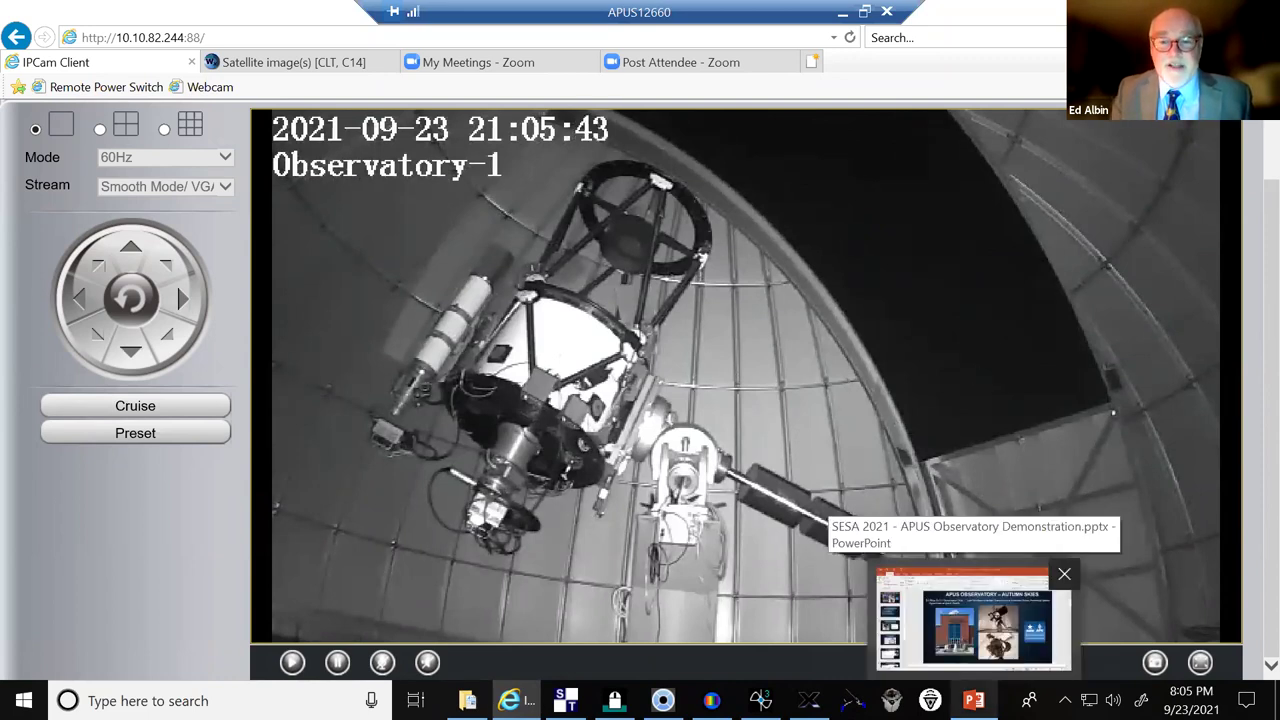
left_click(973, 618)
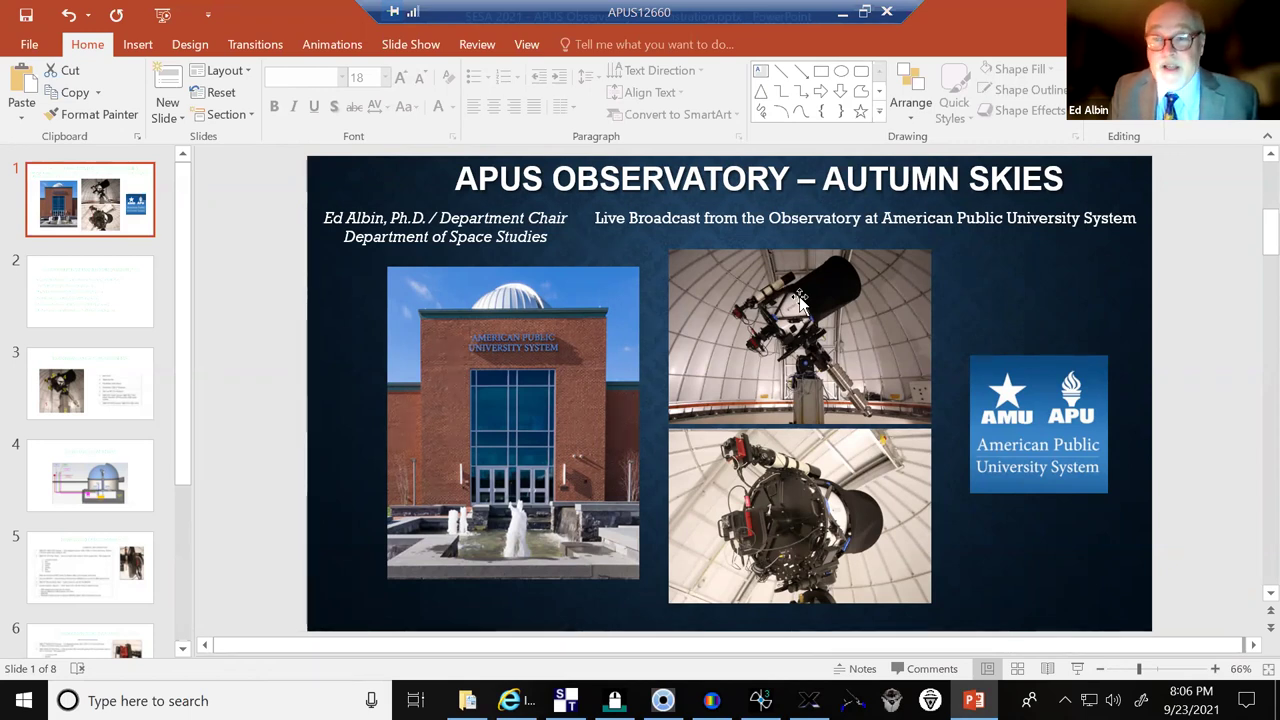
left_click(98, 296)
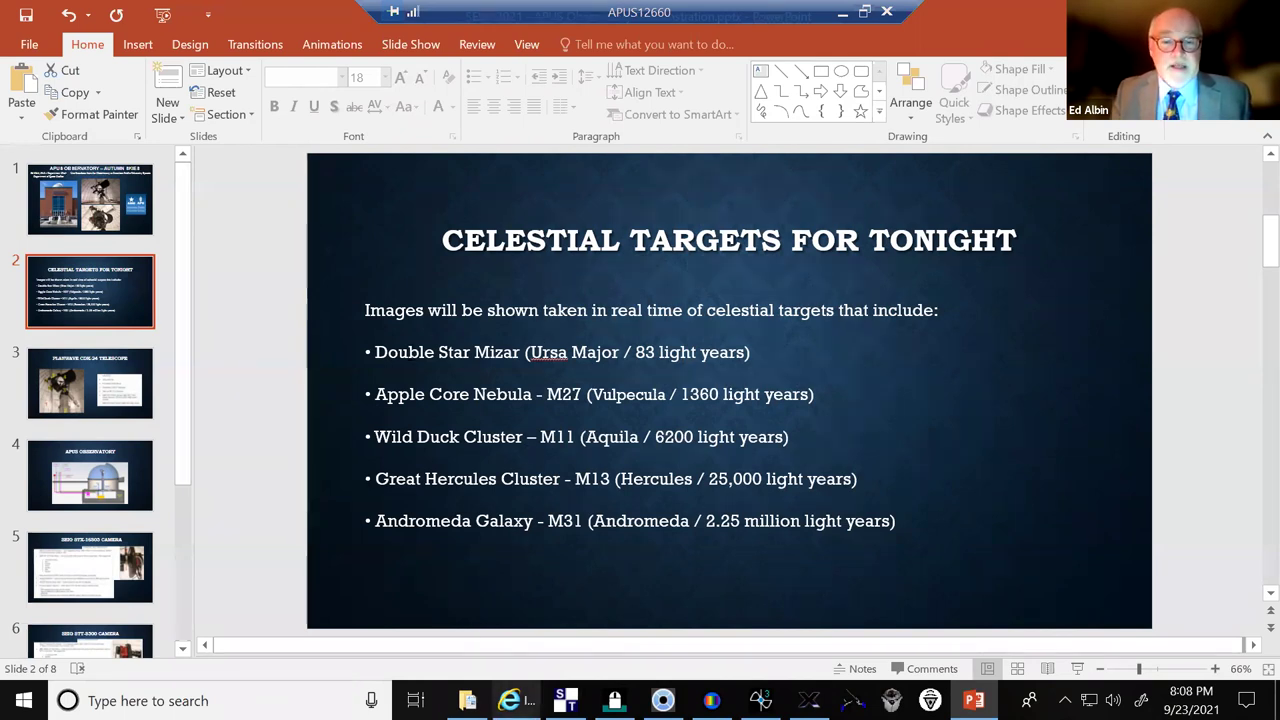
View the live Observatory-1 feed in Internet Explorer and the latest CCD image in MaxIm DL
mouse_move(510, 700)
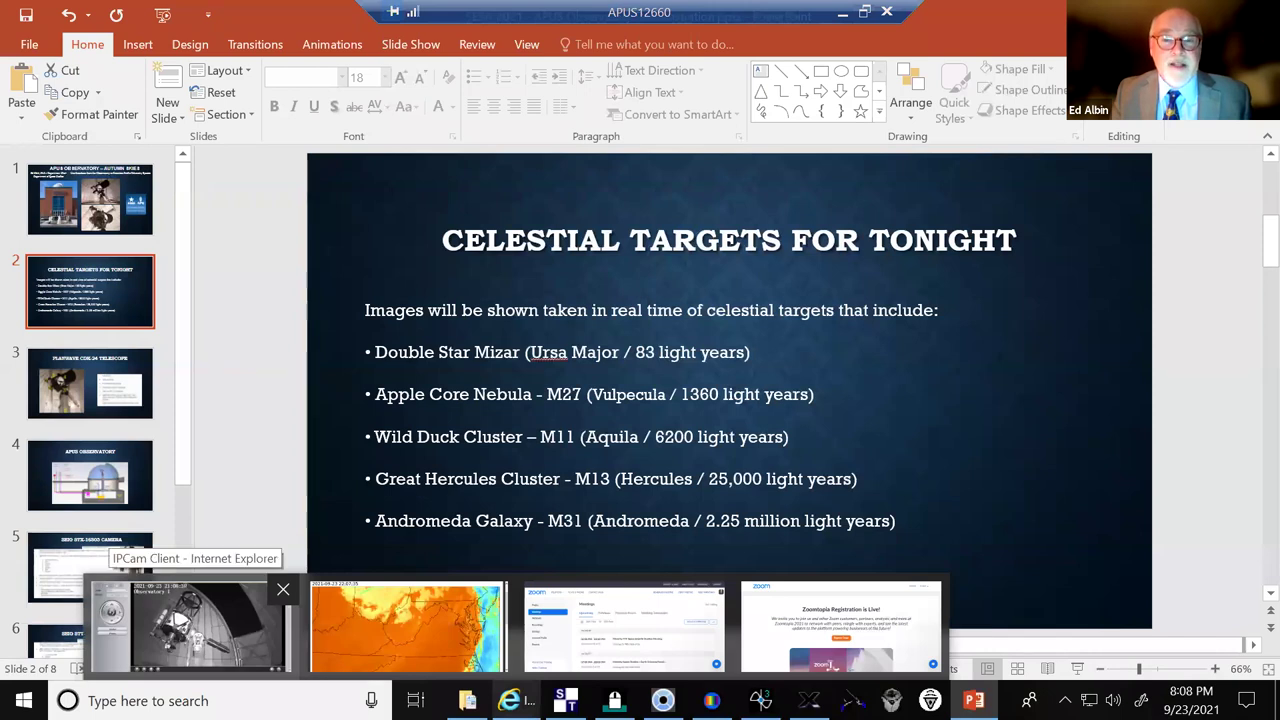
left_click(190, 625)
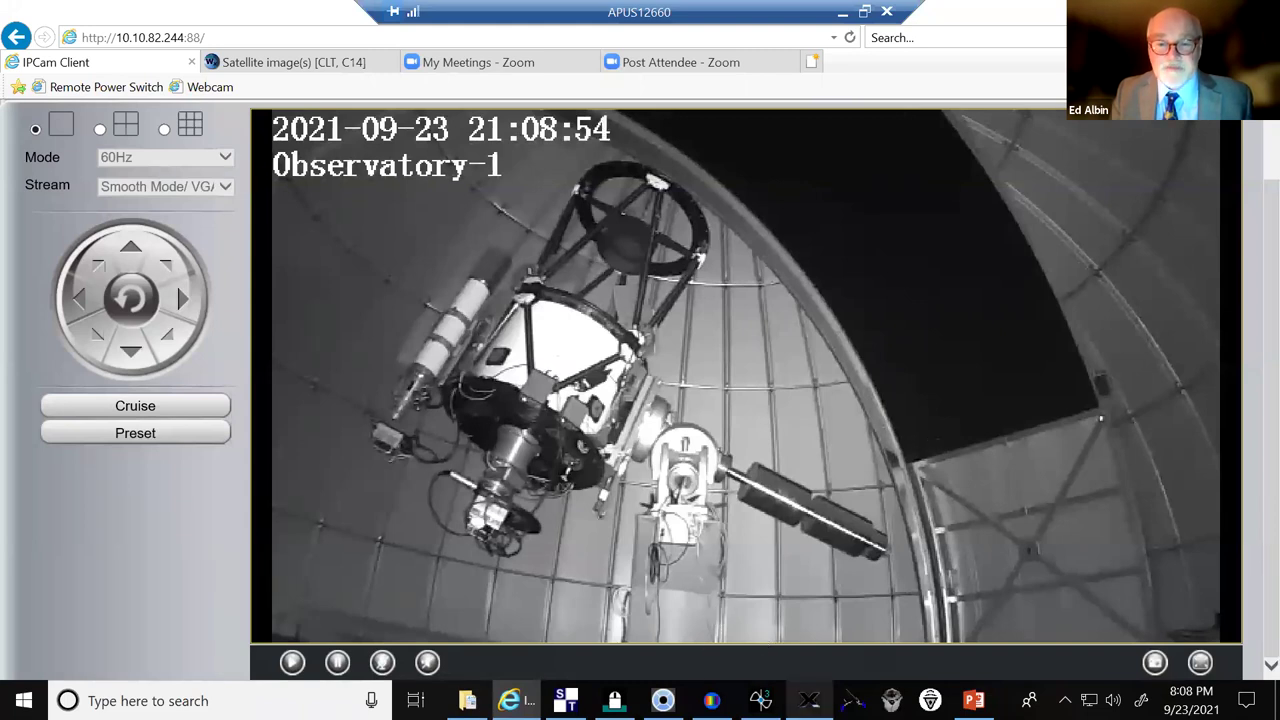
mouse_move(809, 700)
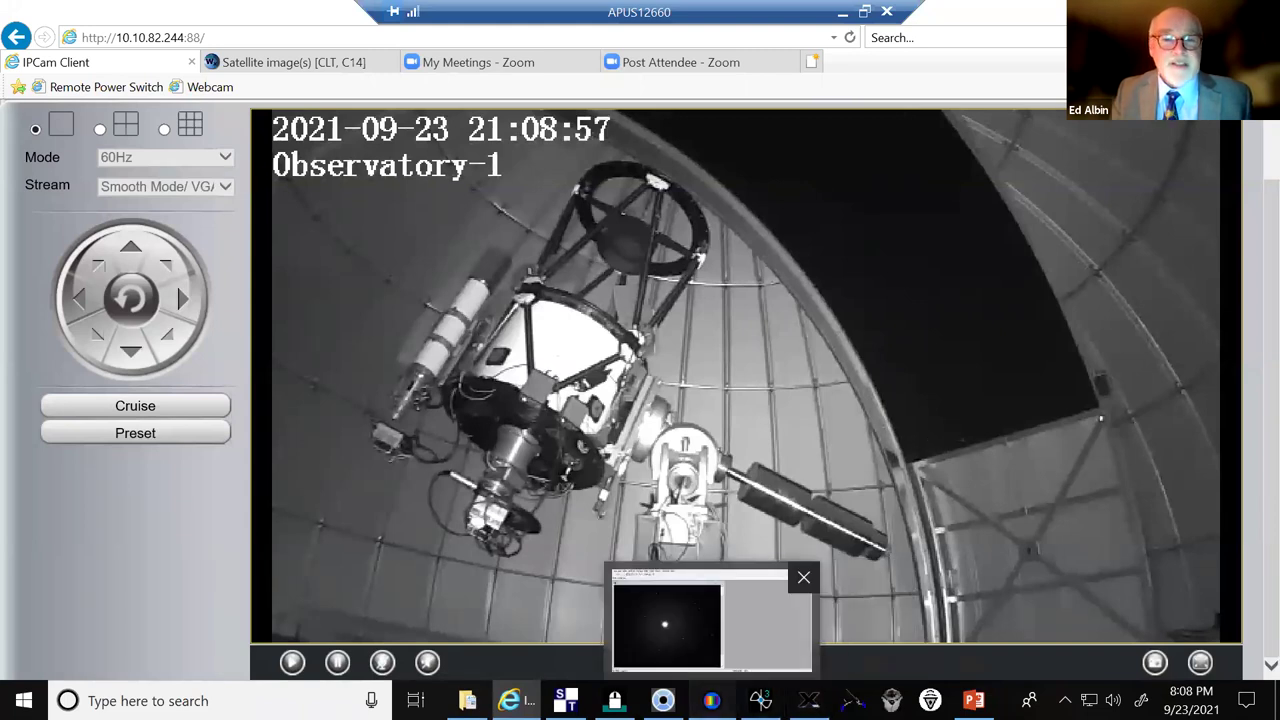
left_click(711, 700)
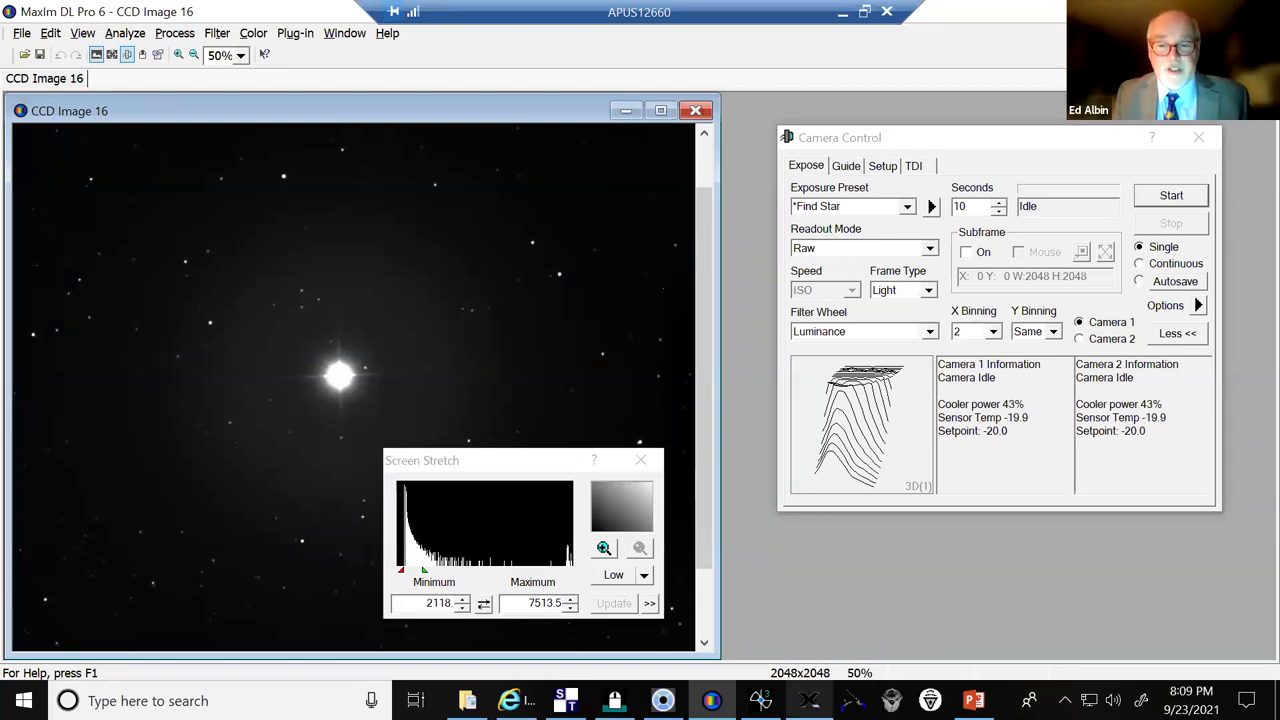
Switch to TheSkyX and examine Mizar, the telescope's pointing marker, the horizon and the surrounding stars on the sky chart
left_click(810, 700)
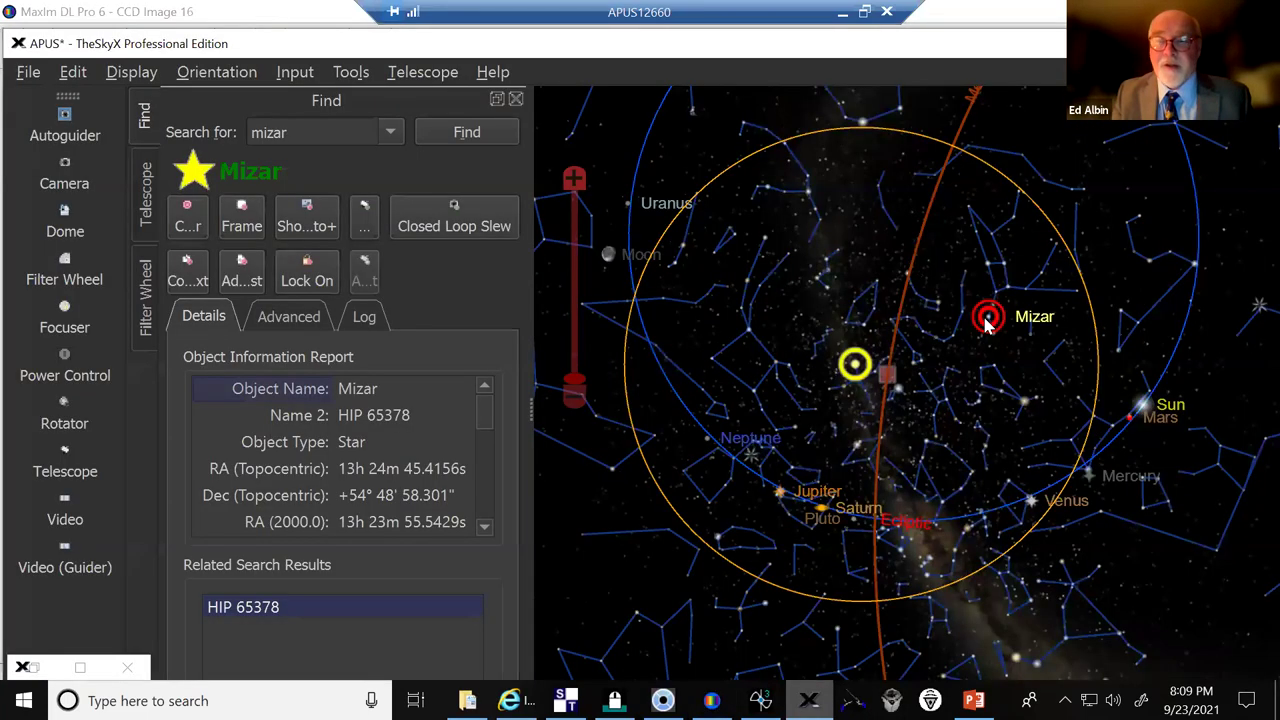
mouse_move(987, 322)
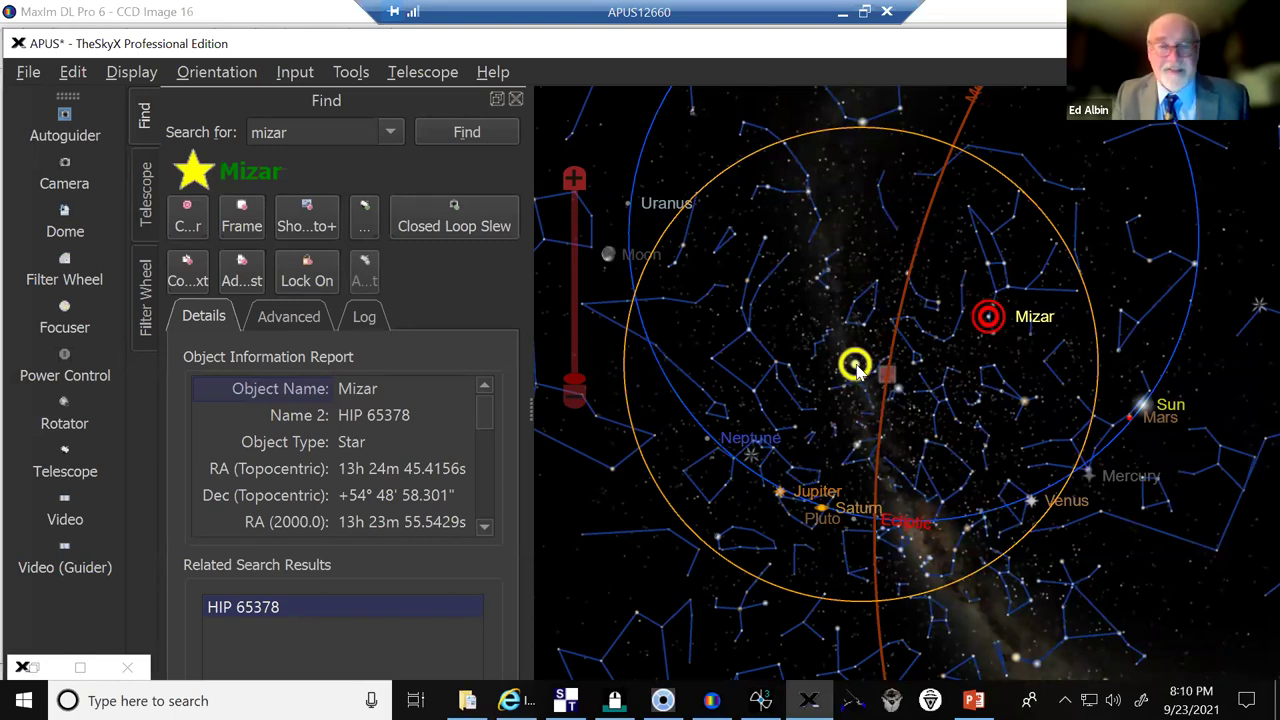
mouse_move(857, 369)
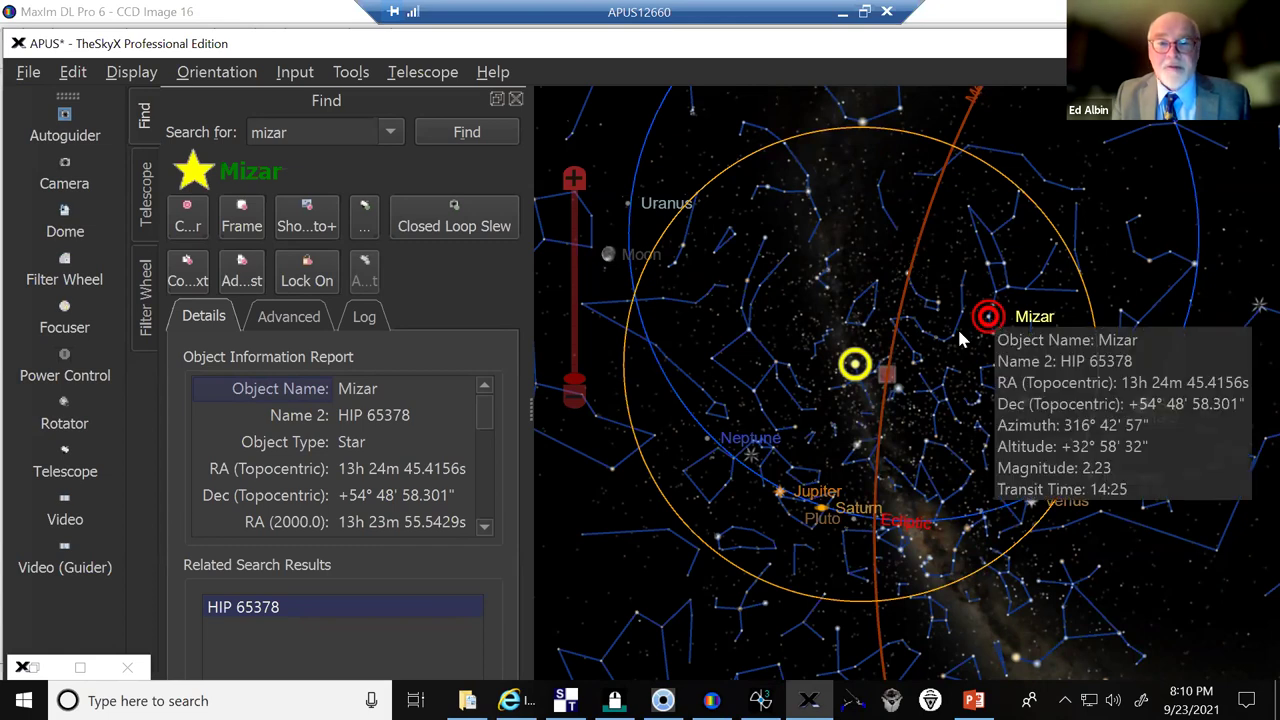
mouse_move(800, 417)
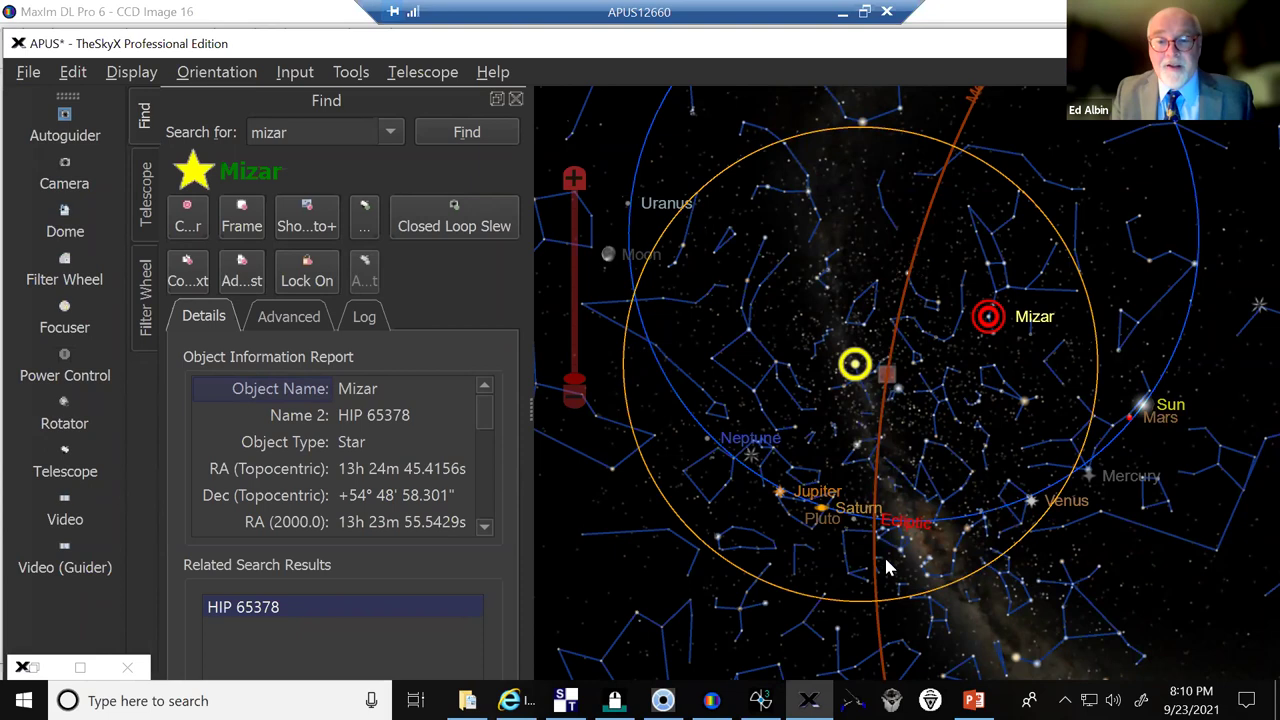
mouse_move(885, 593)
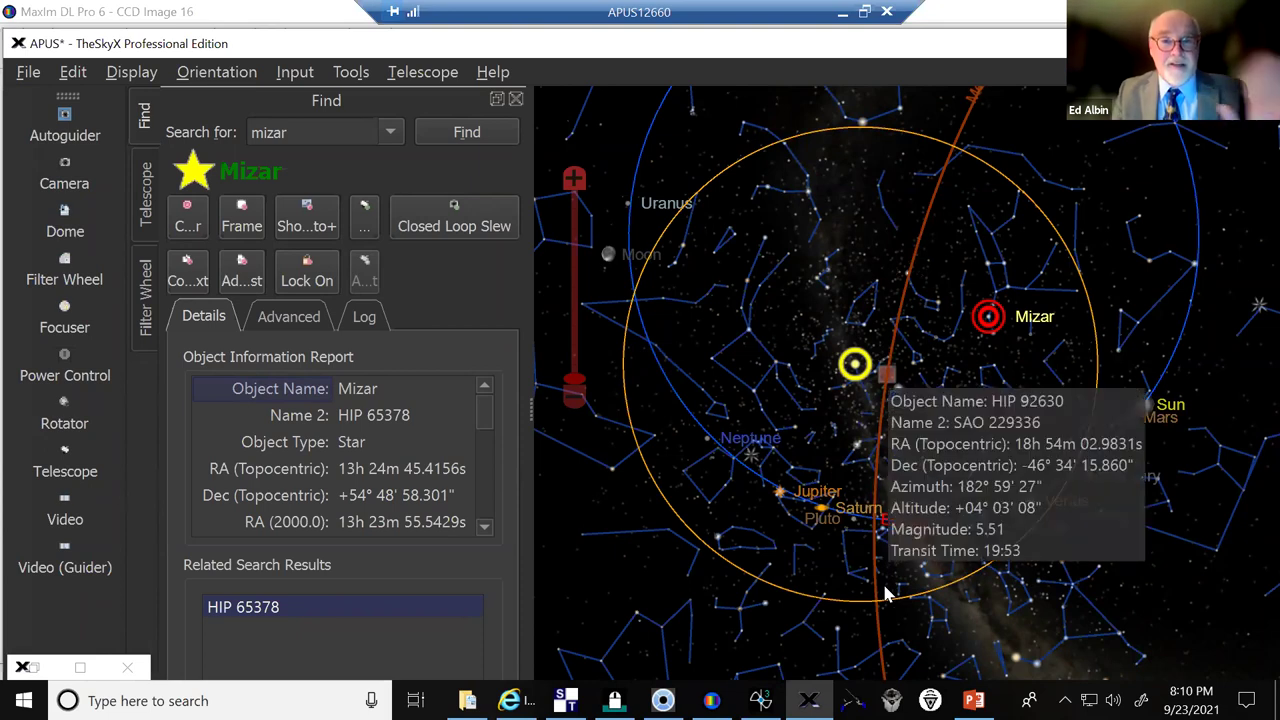
mouse_move(768, 541)
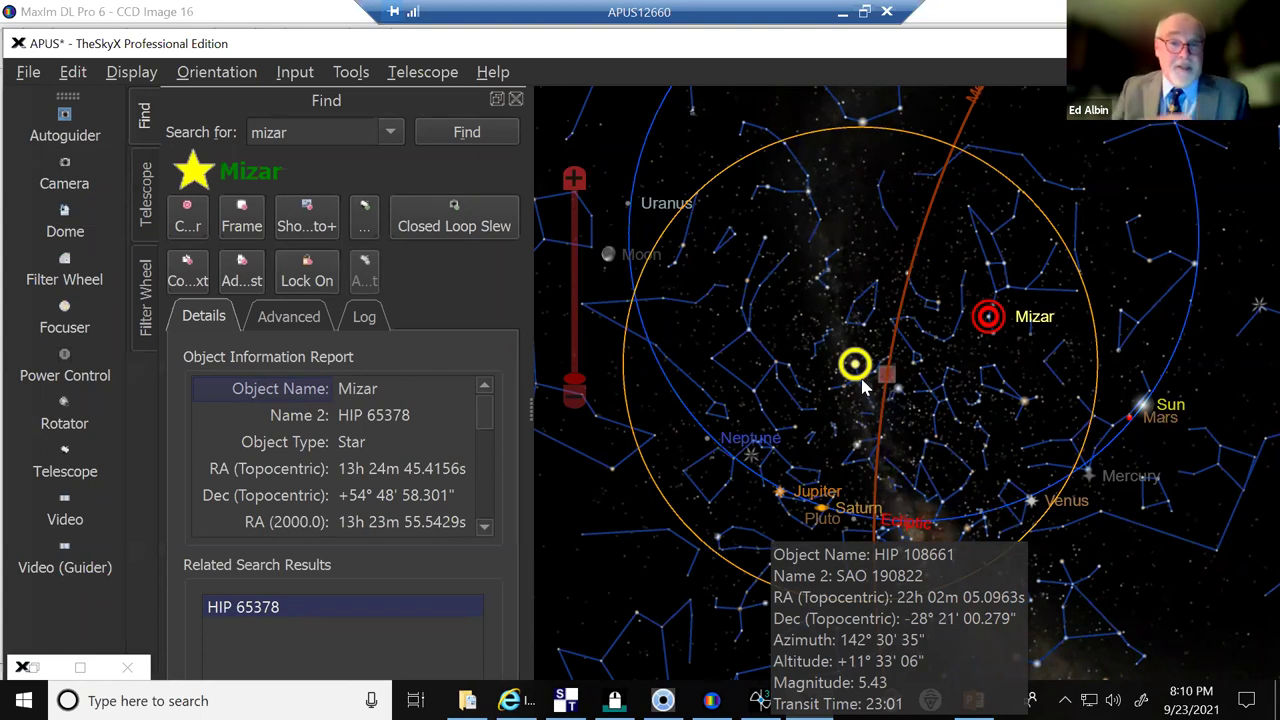
mouse_move(864, 387)
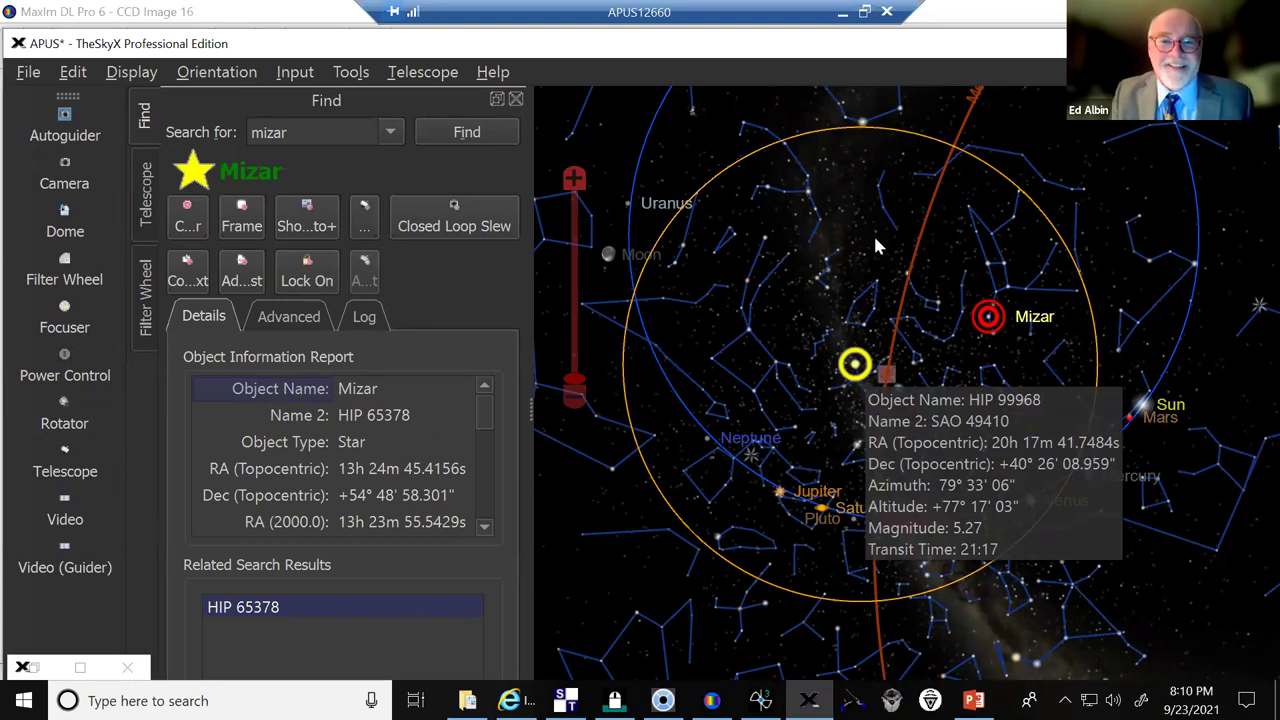
mouse_move(874, 245)
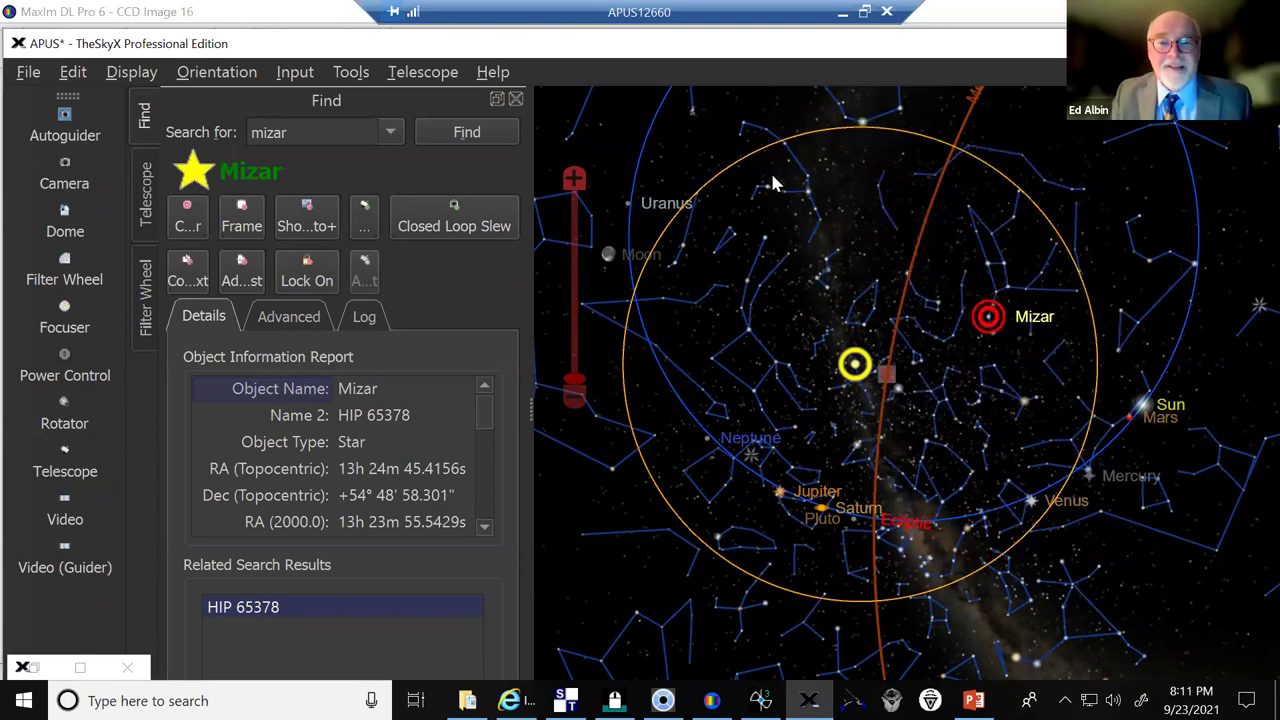
mouse_move(772, 183)
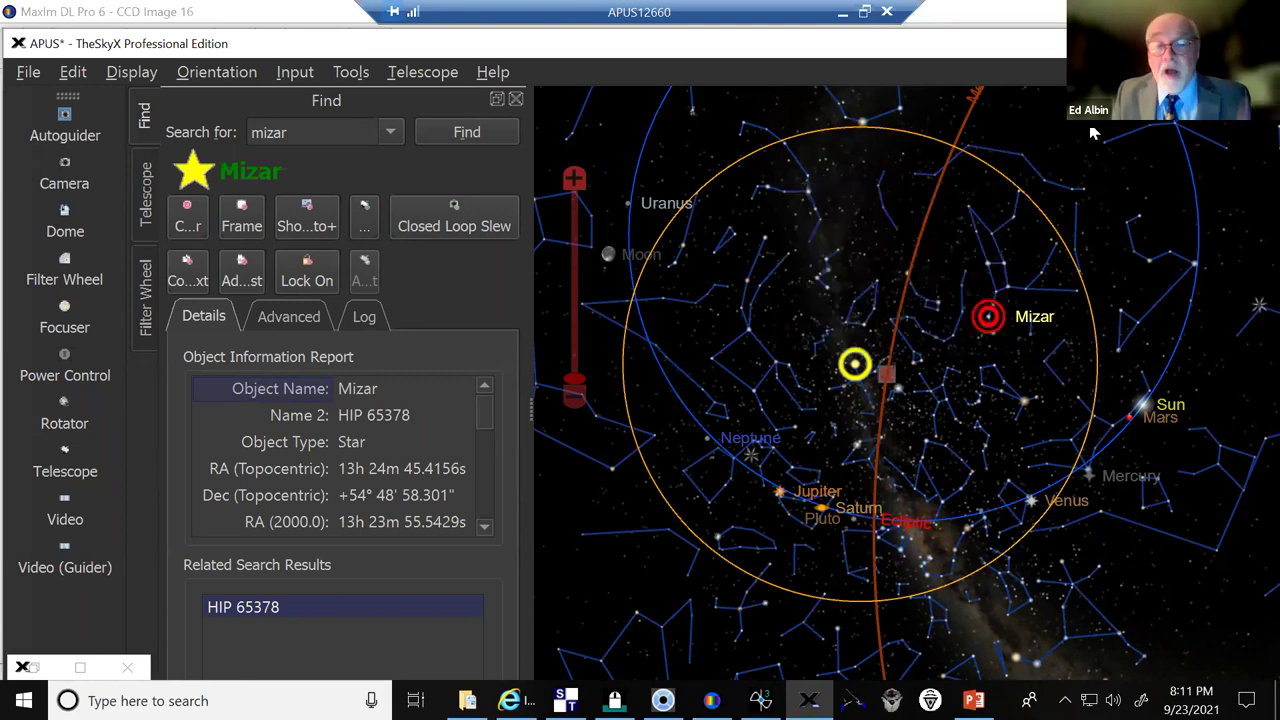
mouse_move(1093, 132)
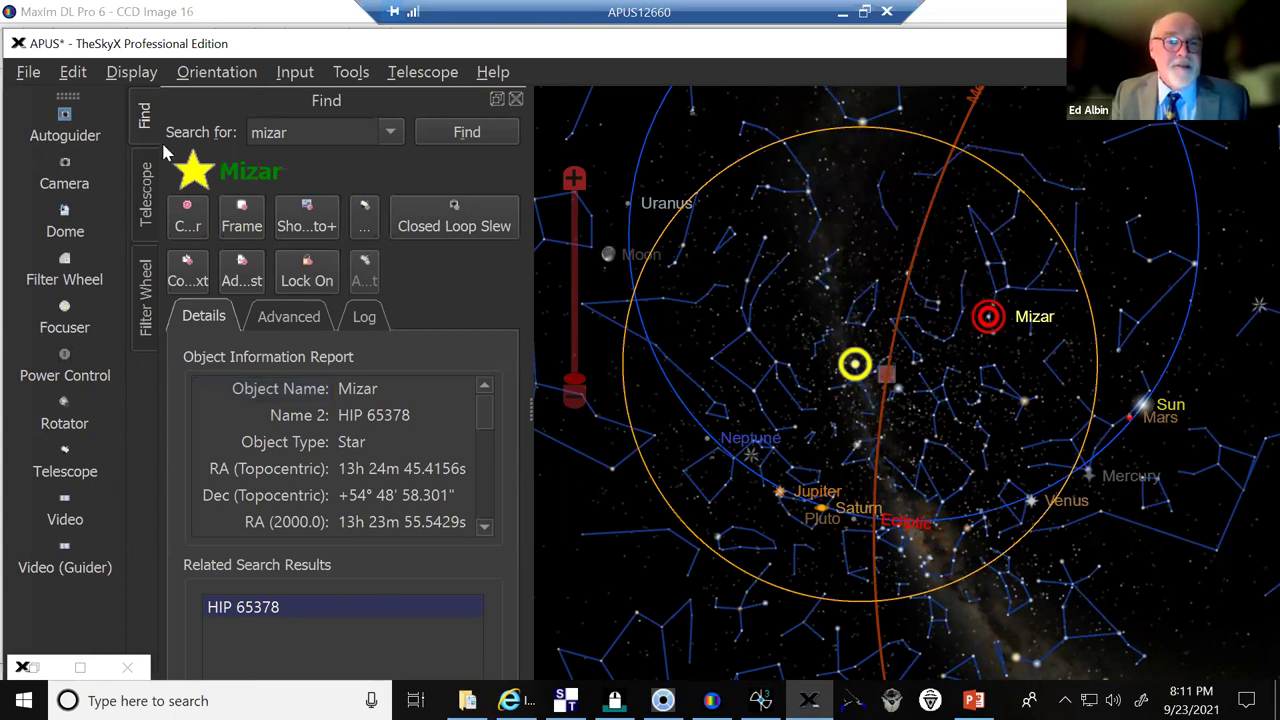
Slew the telescope to Mizar and confirm the slew
left_click(146, 195)
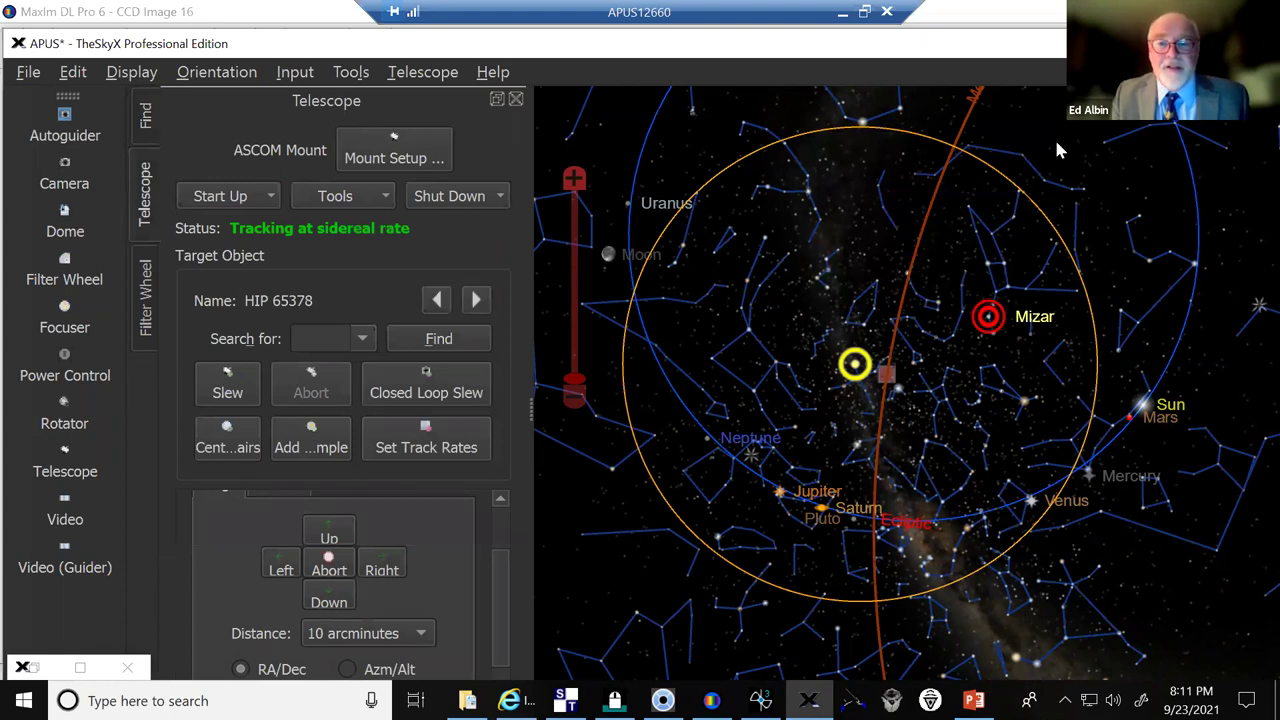
left_click(228, 392)
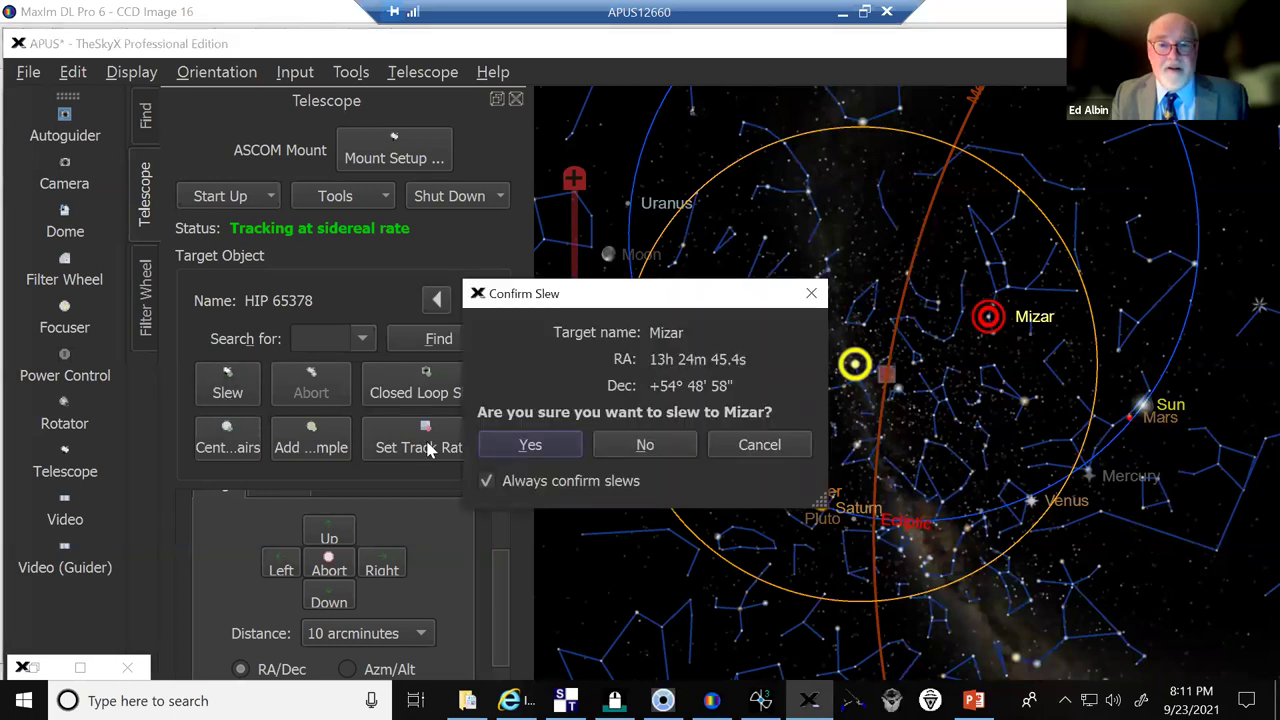
left_click(536, 446)
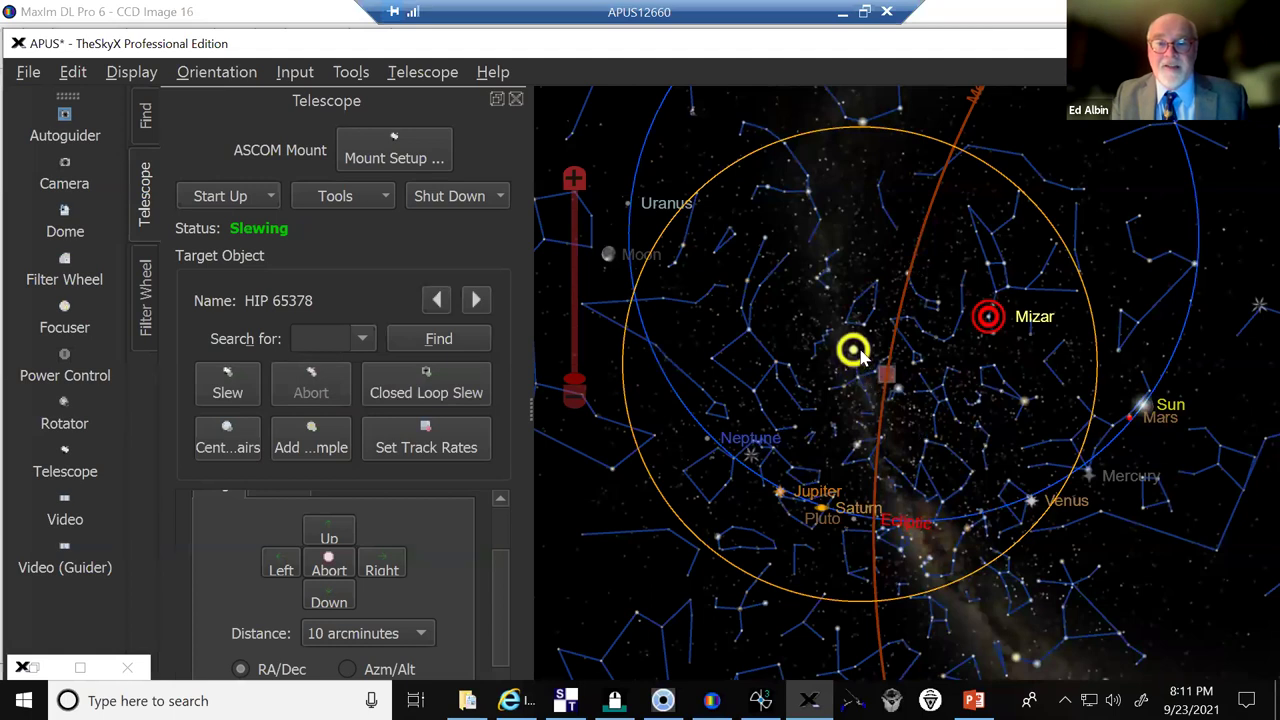
Follow the telescope's slew on the sky chart and on the Observatory-1 webcam in Internet Explorer
mouse_move(860, 350)
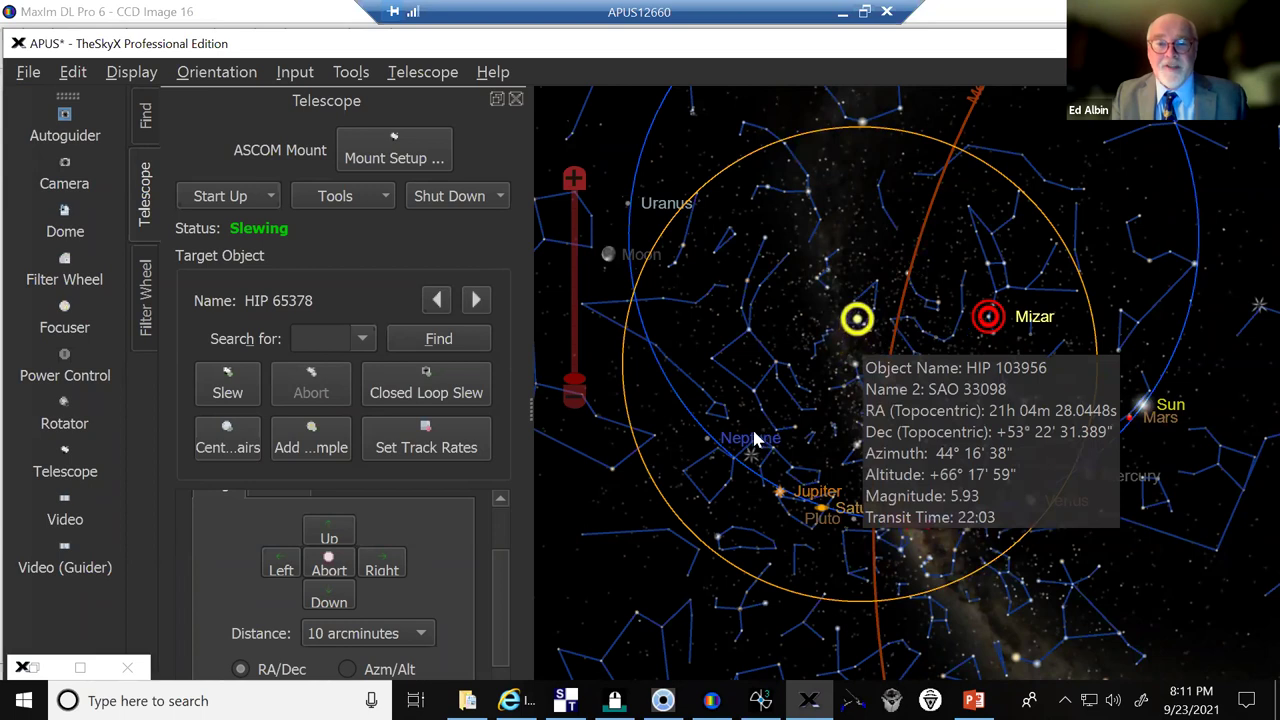
mouse_move(510, 700)
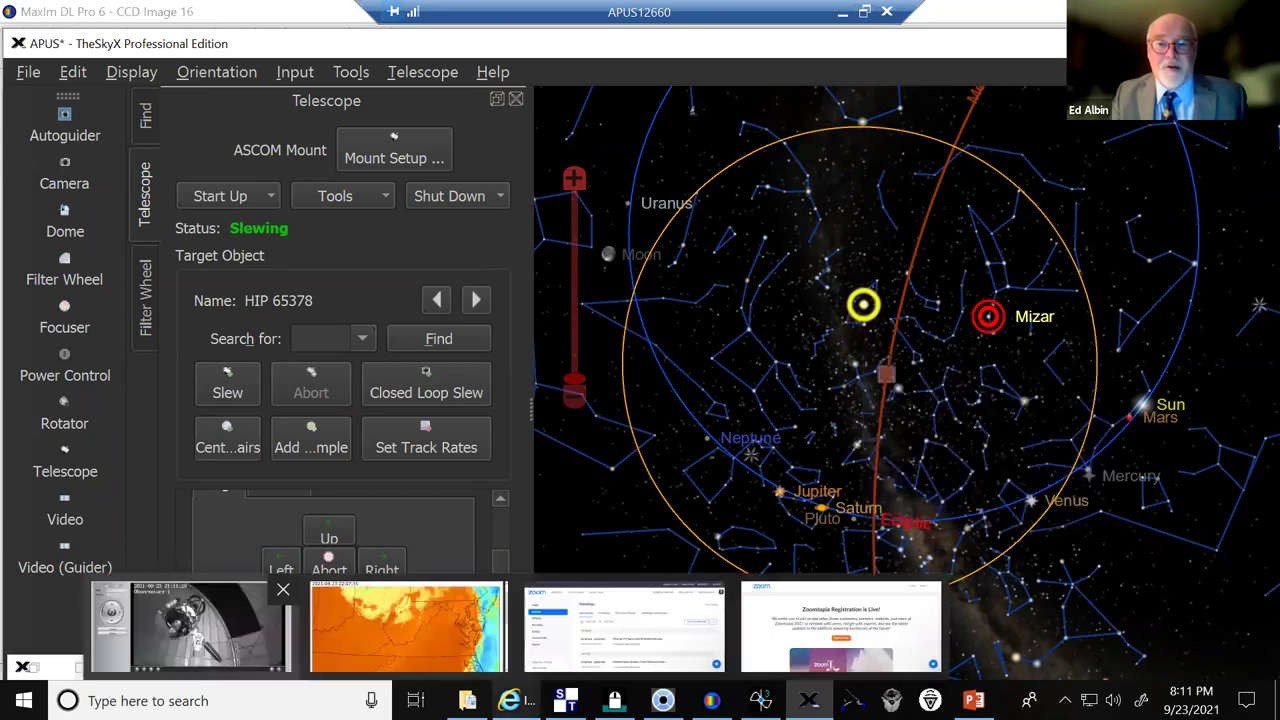
left_click(190, 625)
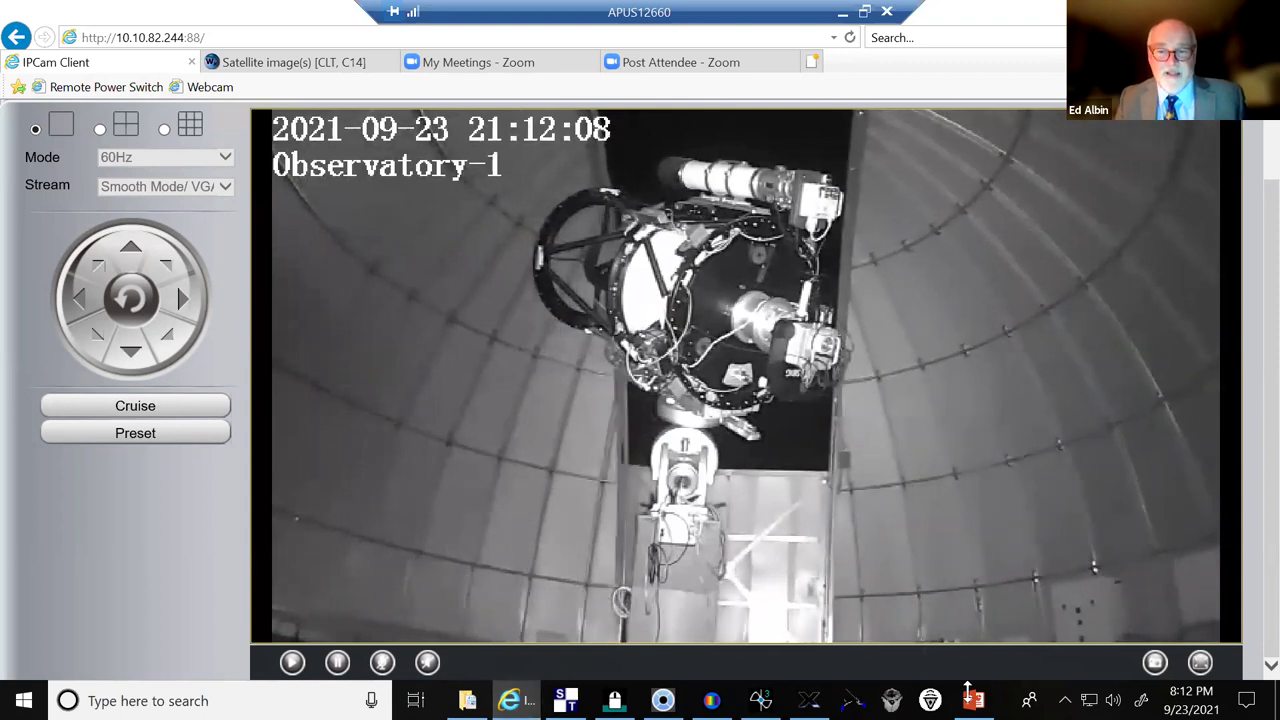
Show the "Planwave CDK-24 Telescope" slide in PowerPoint and return to the Observatory-1 webcam in Internet Explorer
left_click(973, 700)
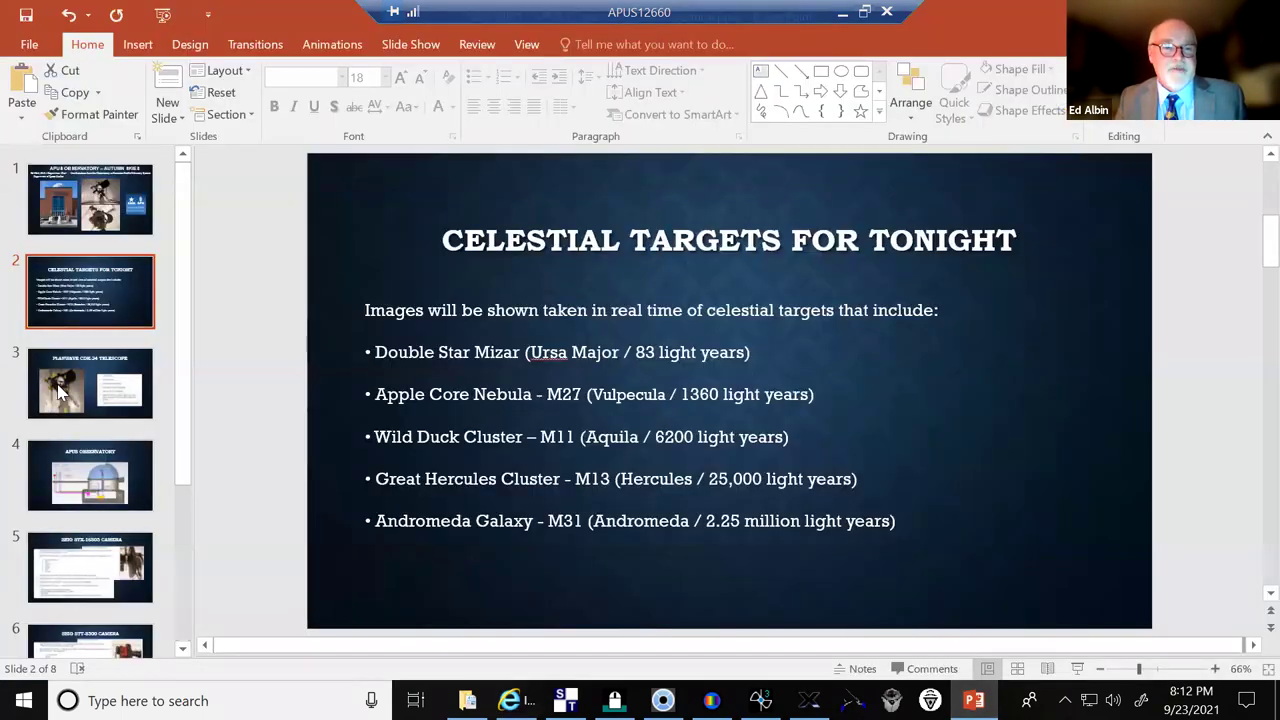
left_click(90, 383)
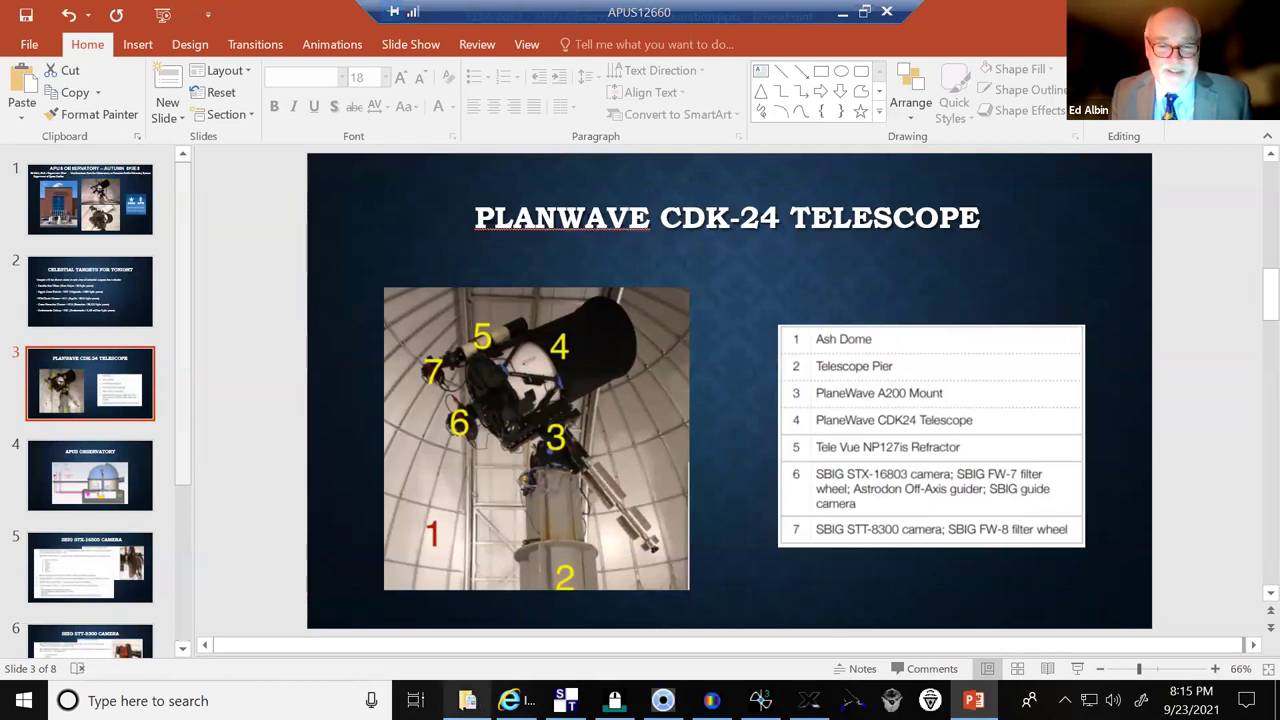
mouse_move(510, 700)
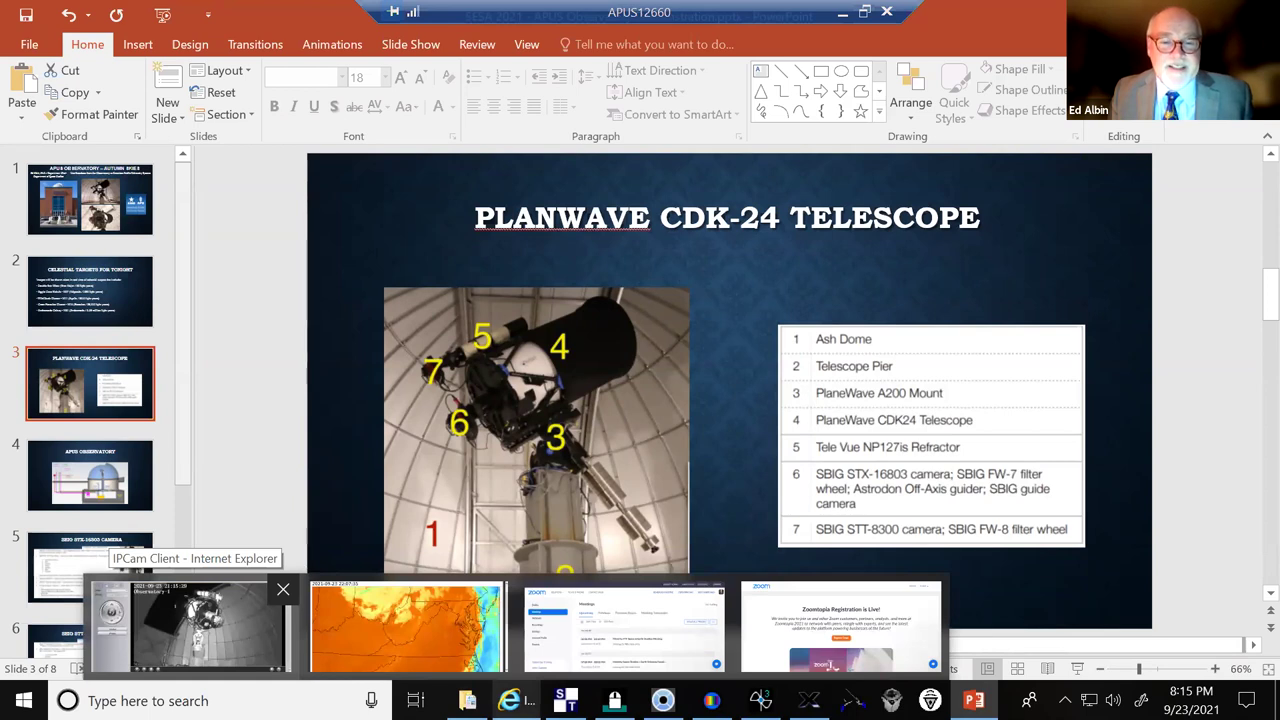
left_click(190, 627)
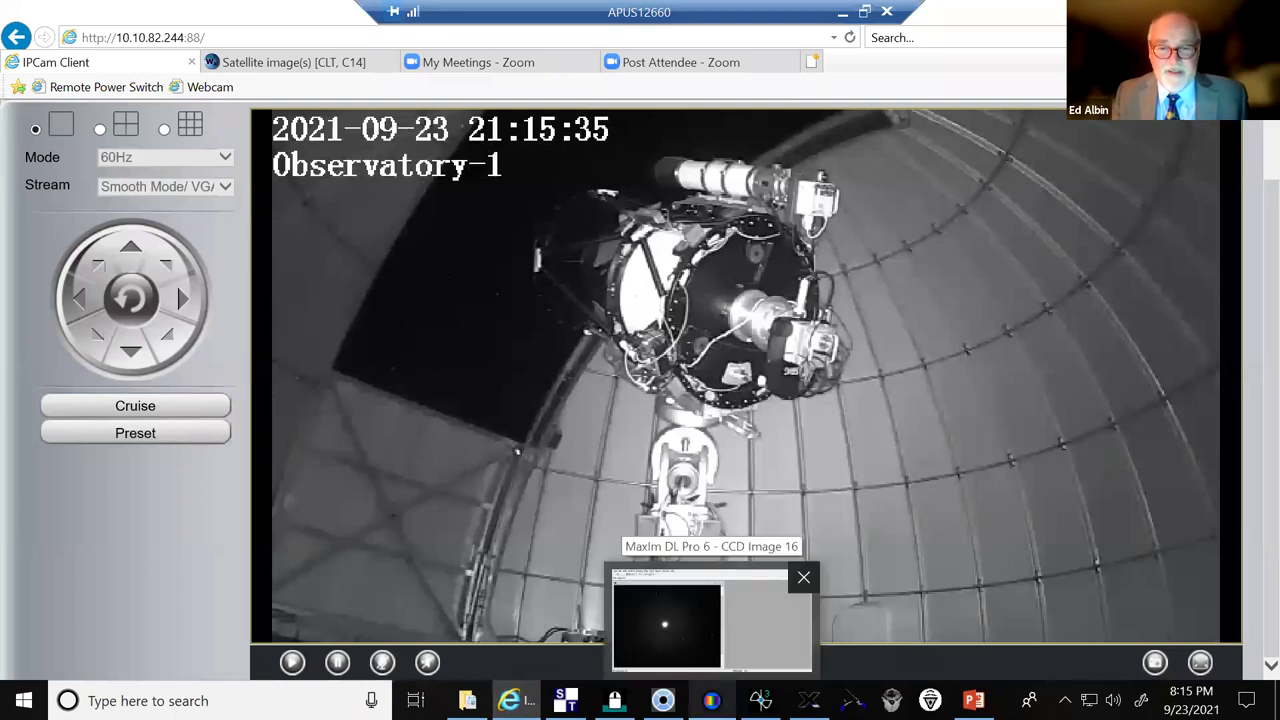
Switch to MaxIm DL, take a single 10-second Luminance exposure with the Find Star preset, and move Camera Control away from the image
left_click(711, 700)
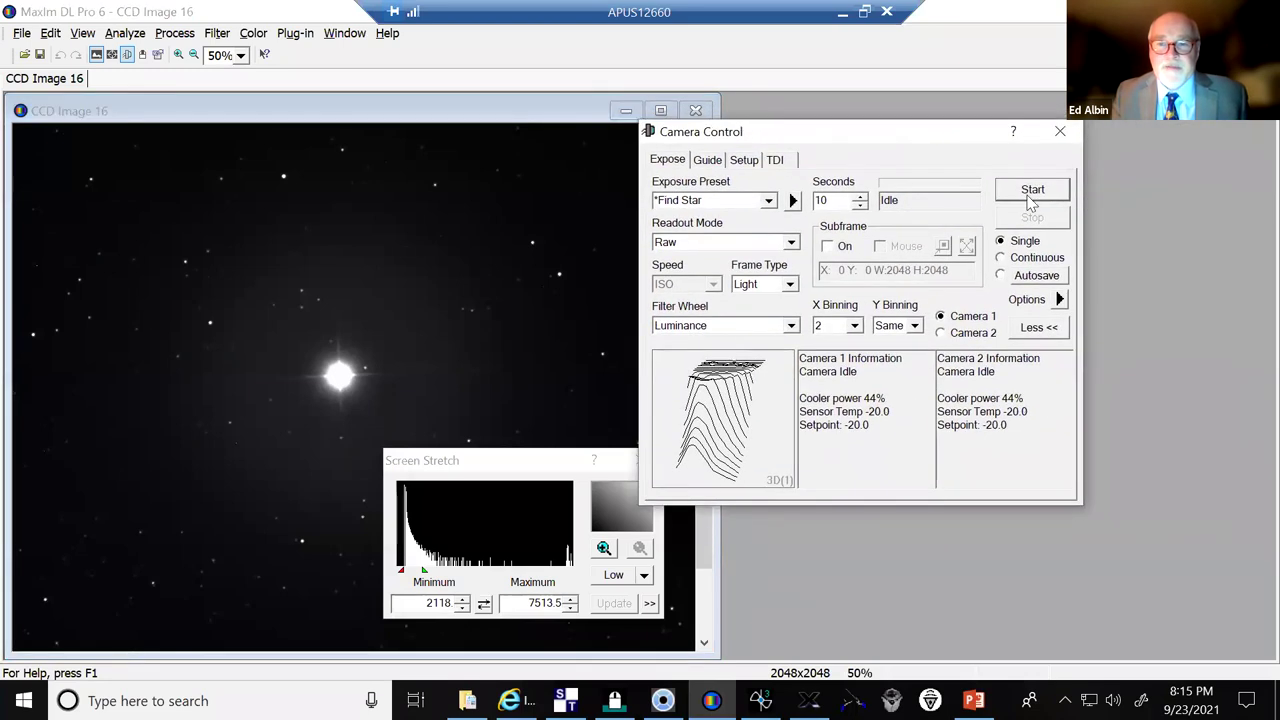
left_click(1030, 195)
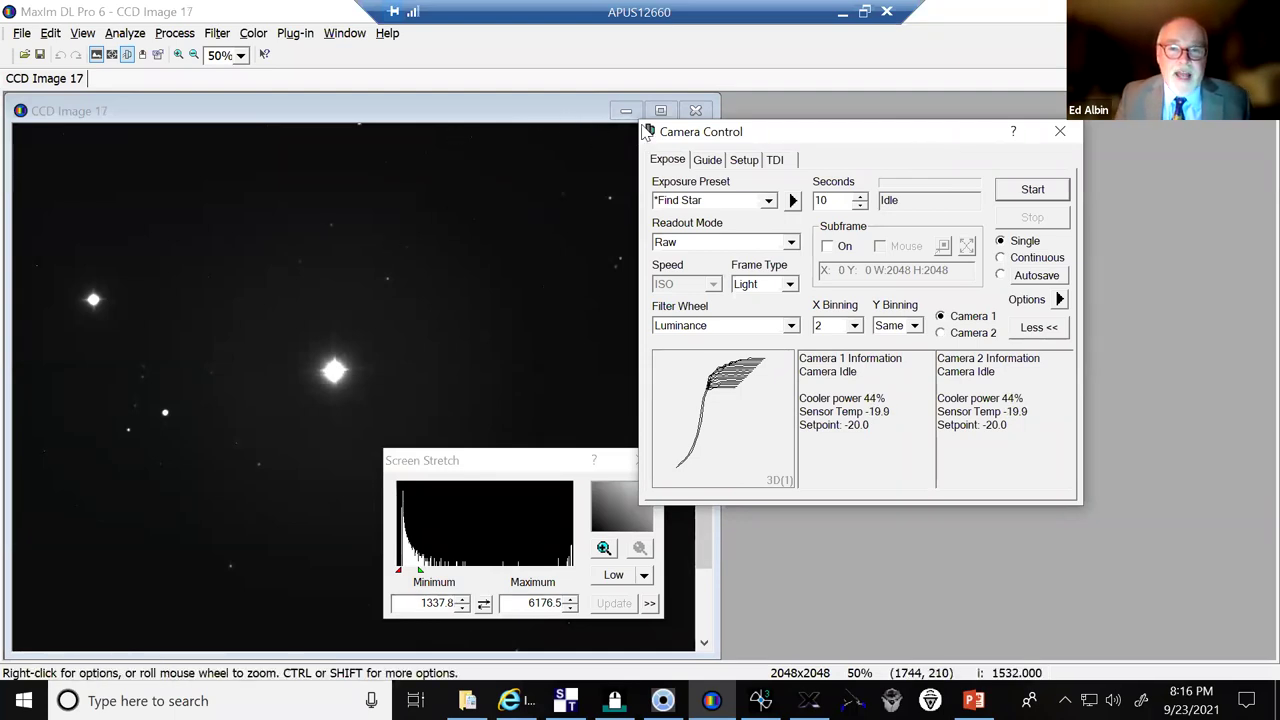
left_click_drag(806, 134, 876, 131)
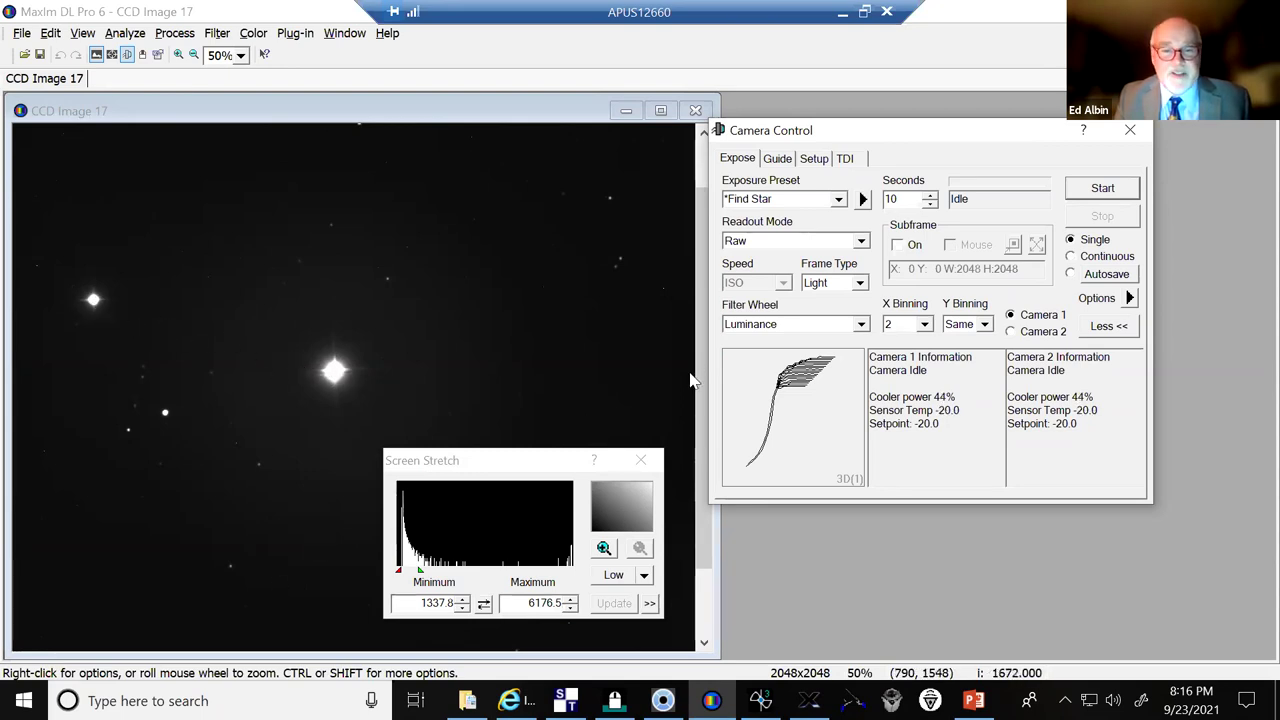
Raise the new image's screen stretch minimum to about 3858 and move the Screen Stretch window slightly upward
left_click(700, 301)
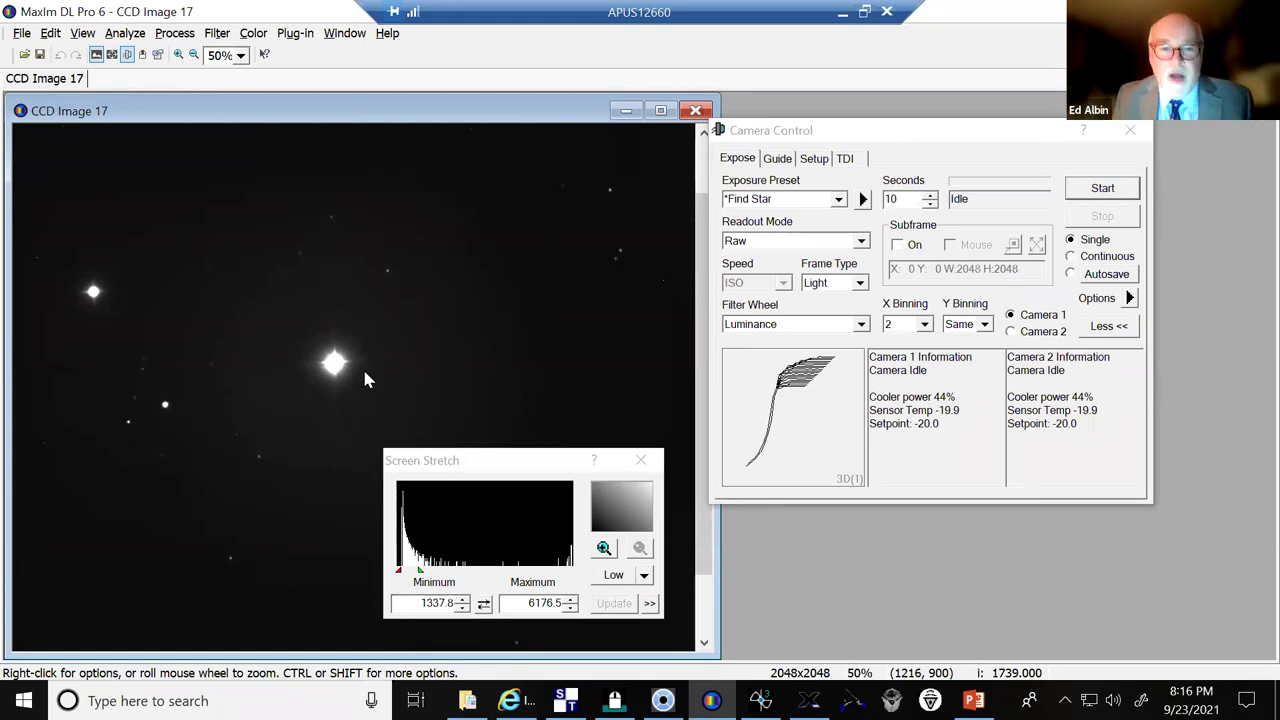
left_click(648, 576)
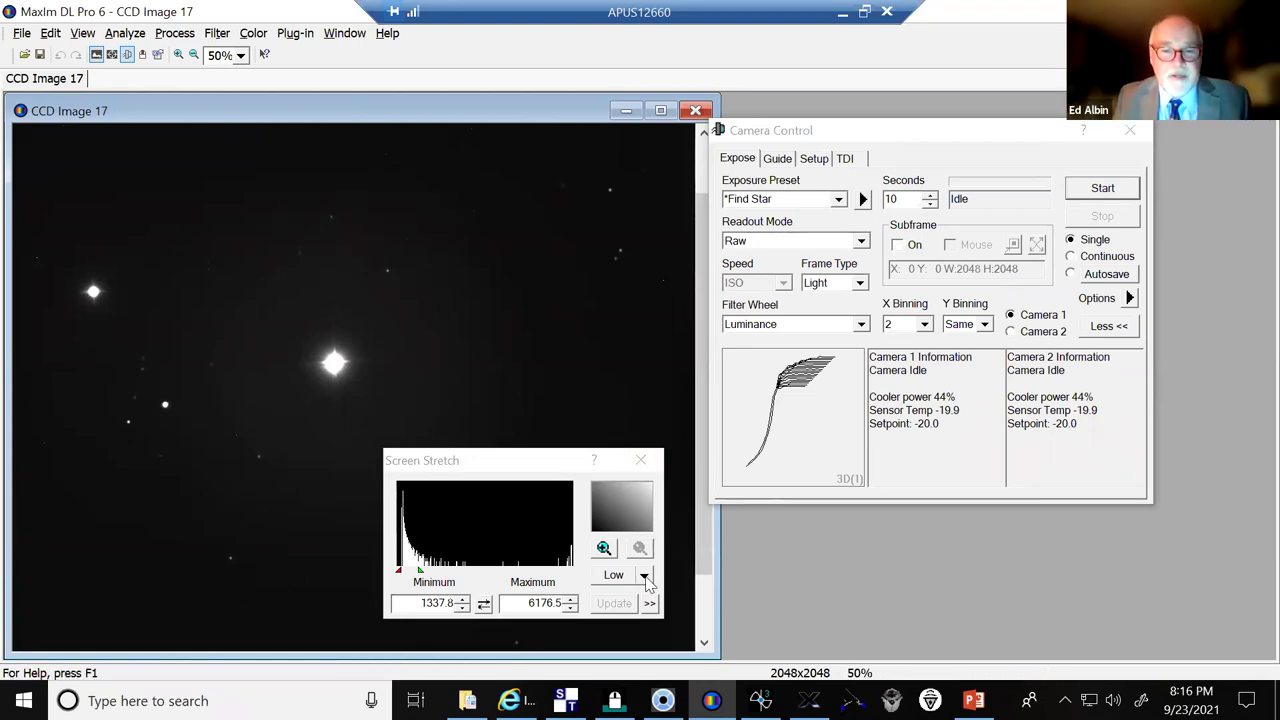
left_click(640, 578)
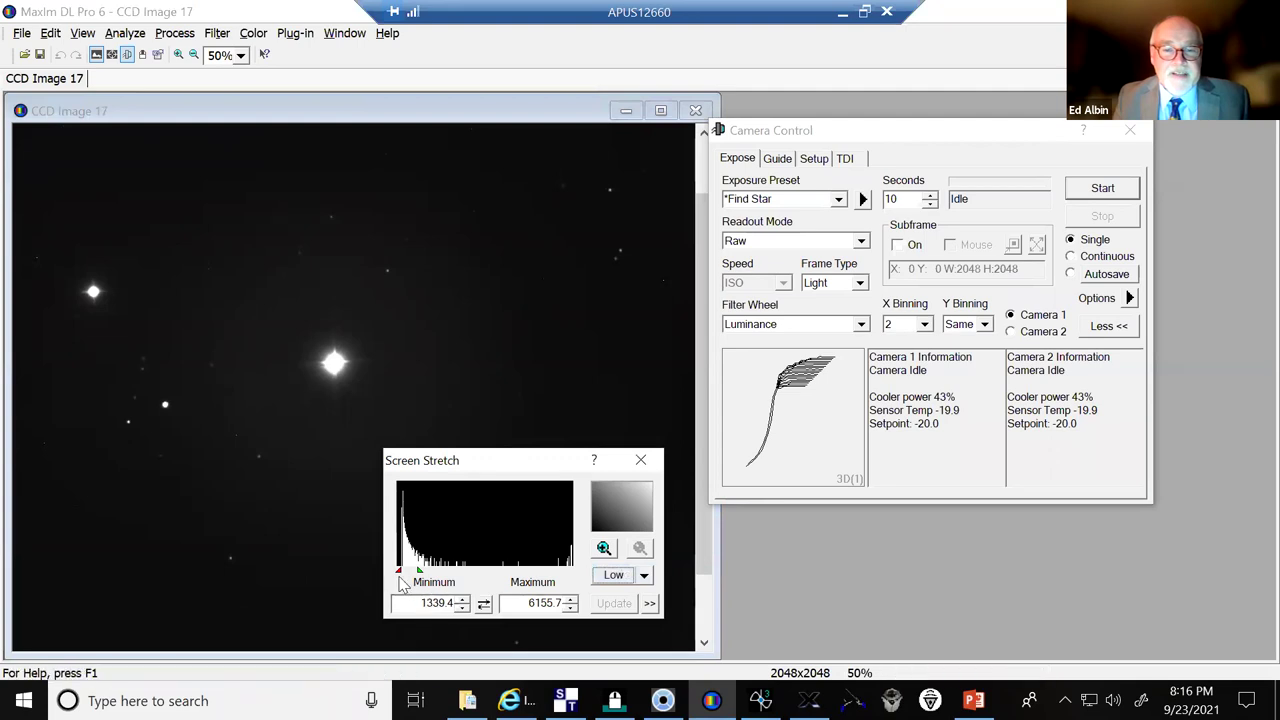
left_click_drag(399, 571, 412, 584)
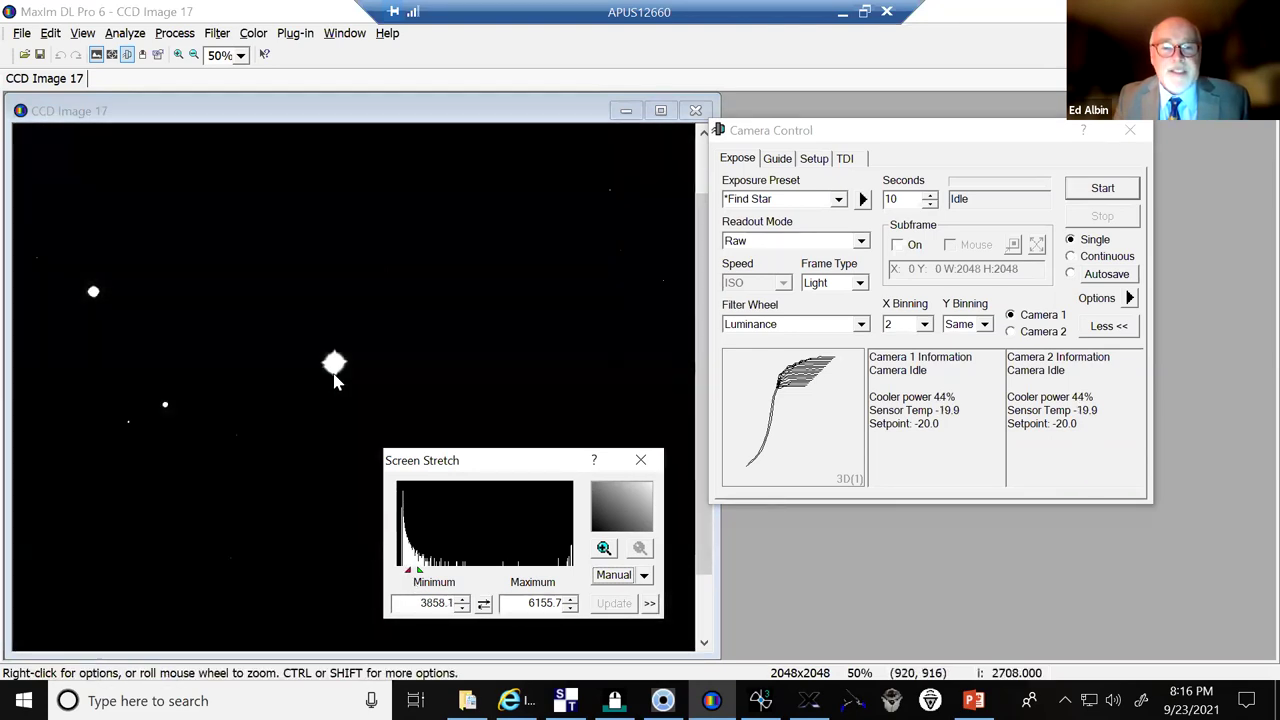
left_click_drag(523, 463, 517, 429)
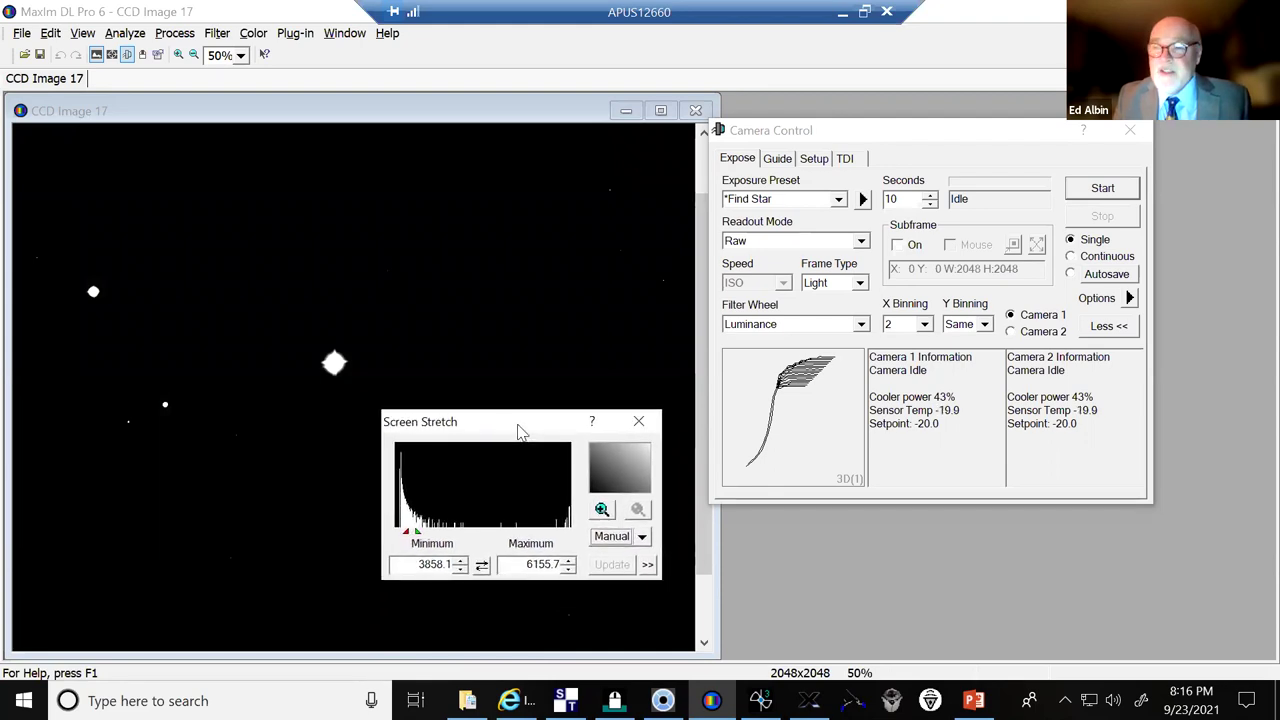
Set the screen stretch of the current CCD image to the Low preset
left_click(643, 537)
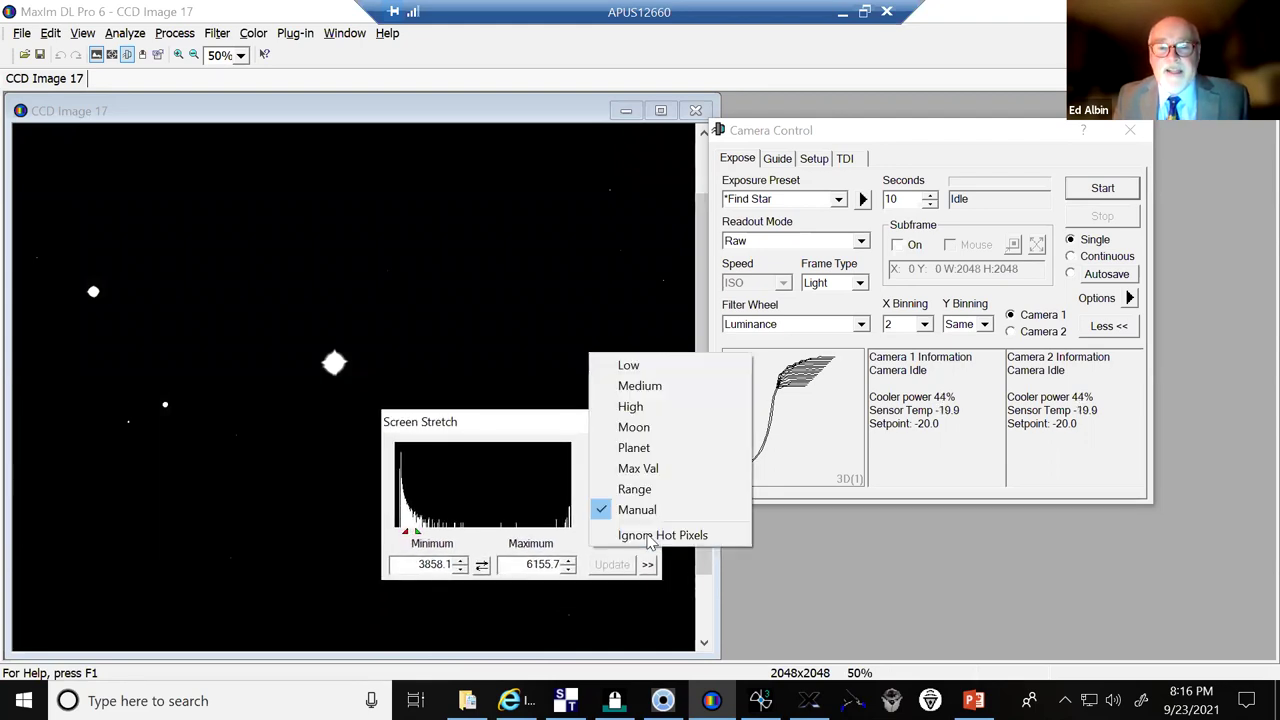
left_click(630, 366)
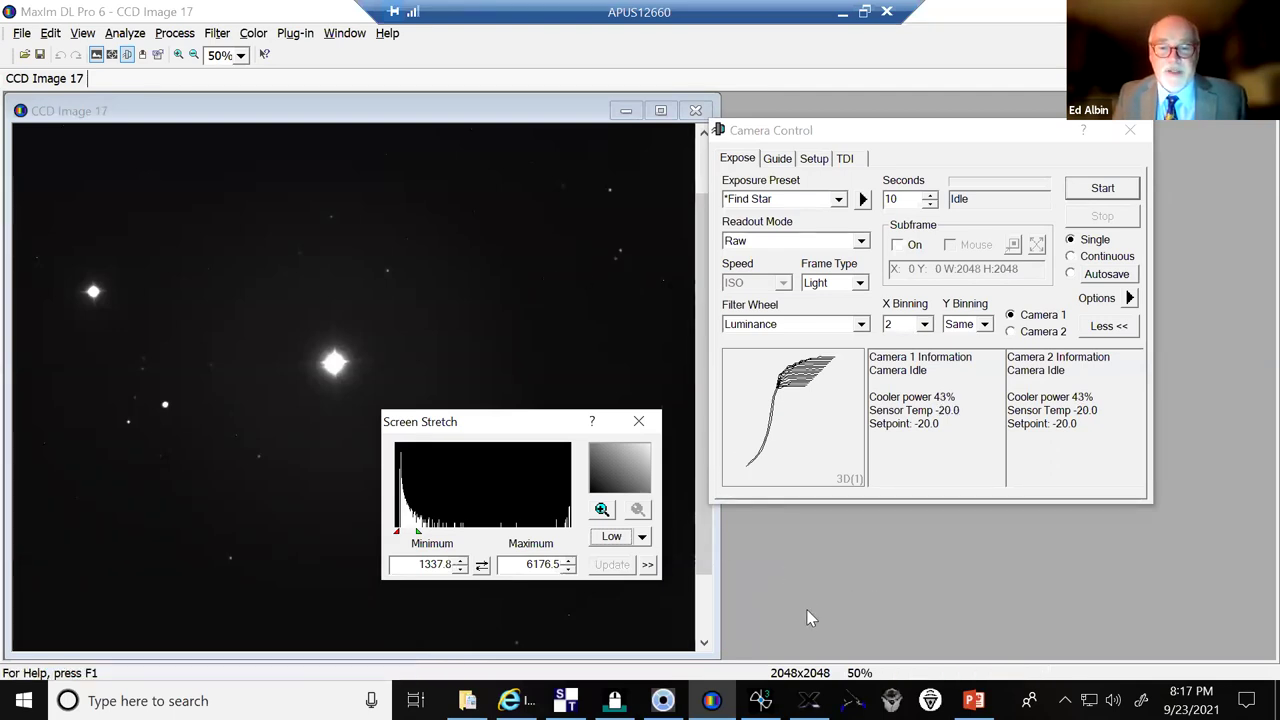
Switch to TheSkyX and find the object m27 on the sky chart
left_click(810, 700)
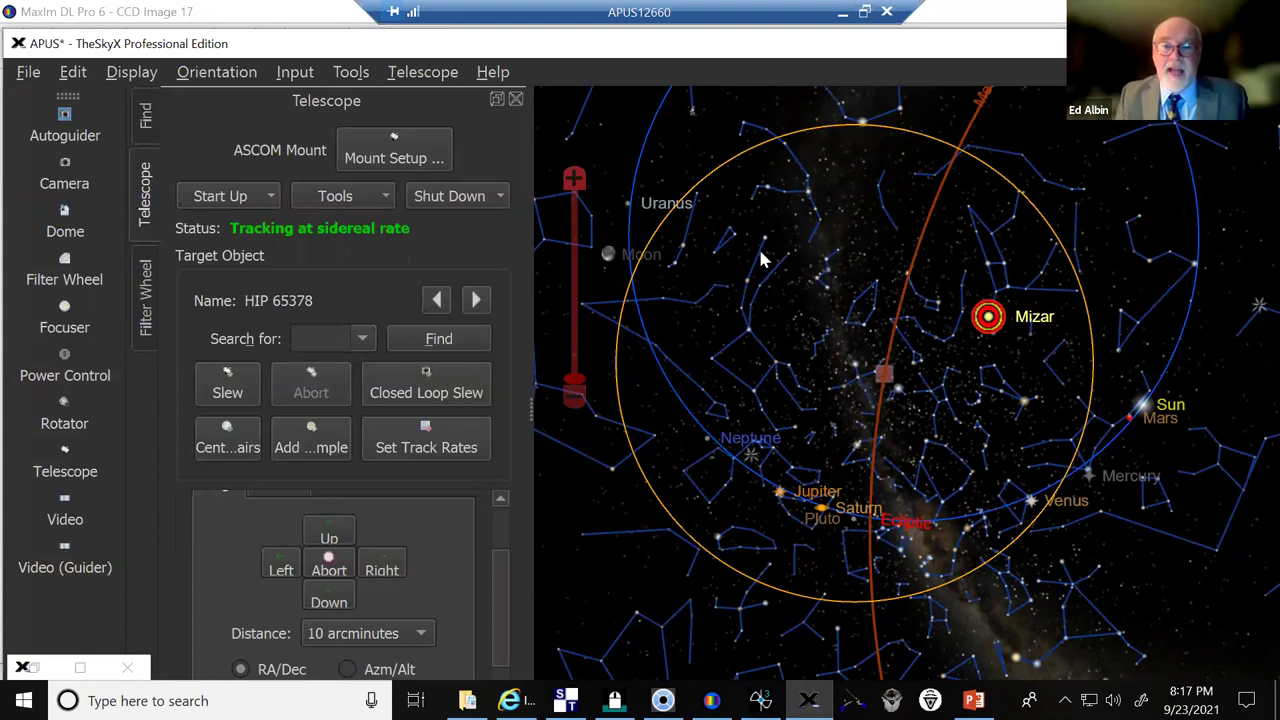
mouse_move(747, 225)
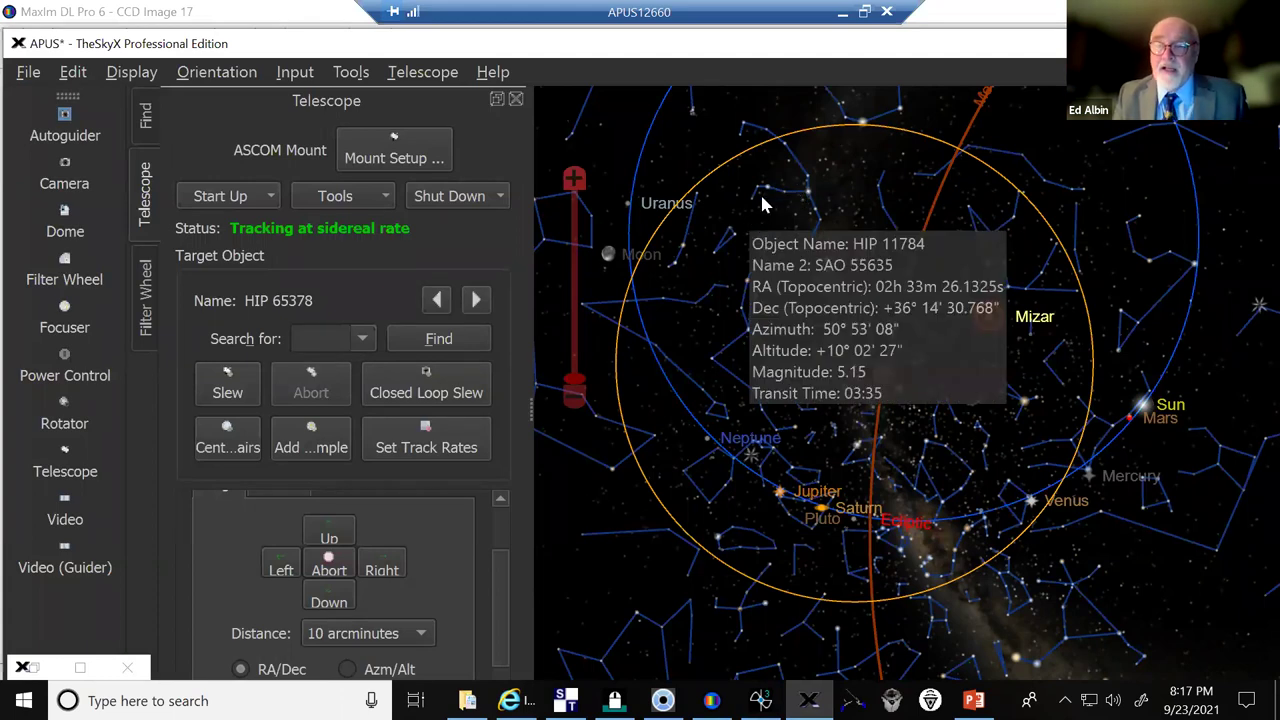
mouse_move(760, 204)
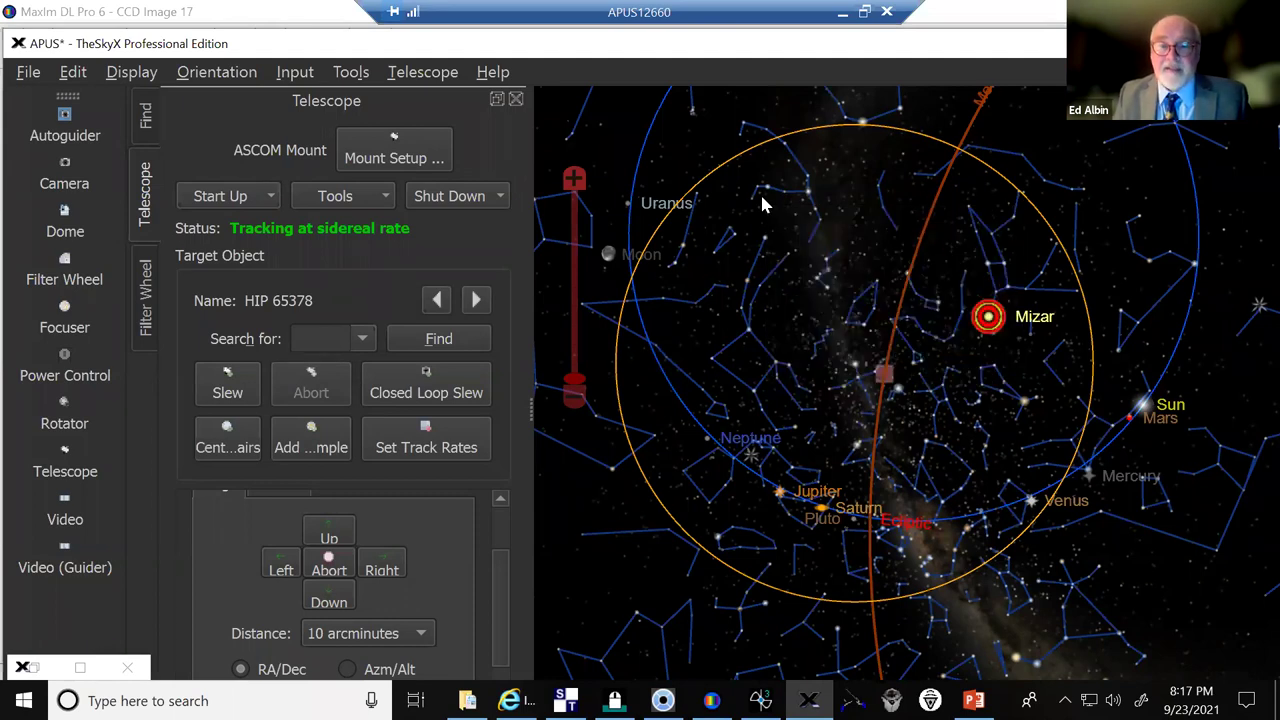
right_click(760, 204)
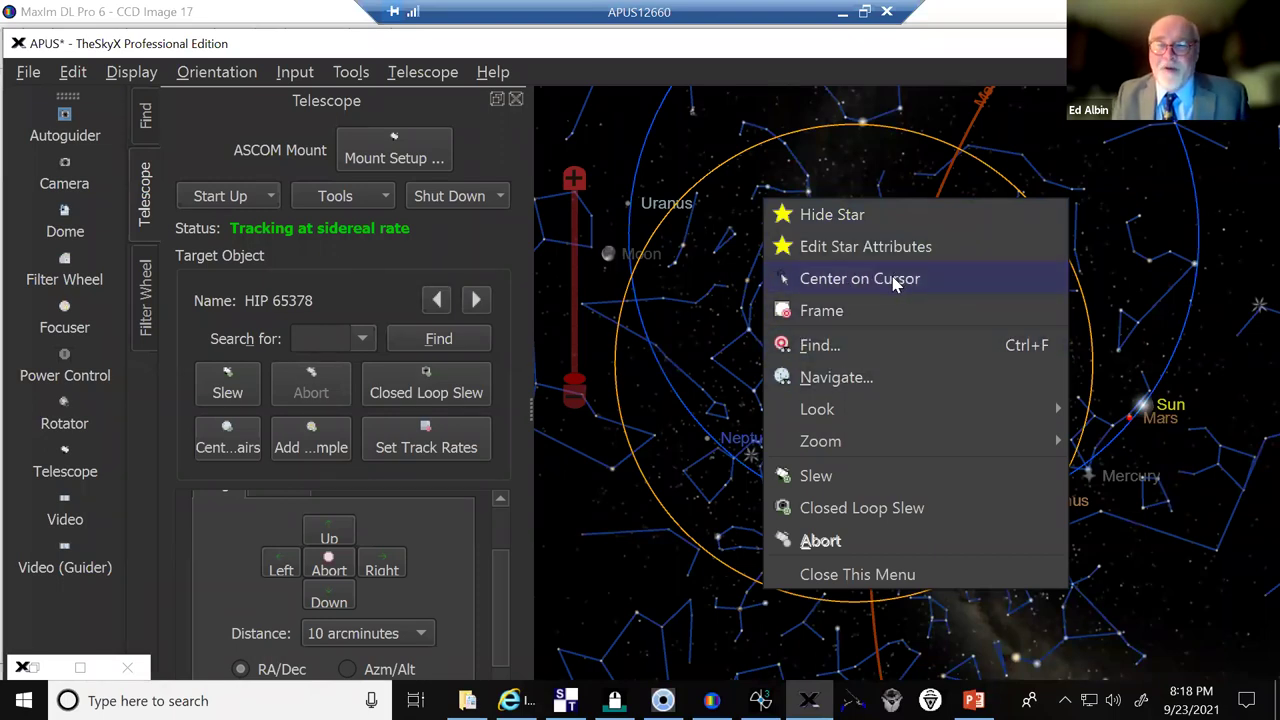
left_click(828, 345)
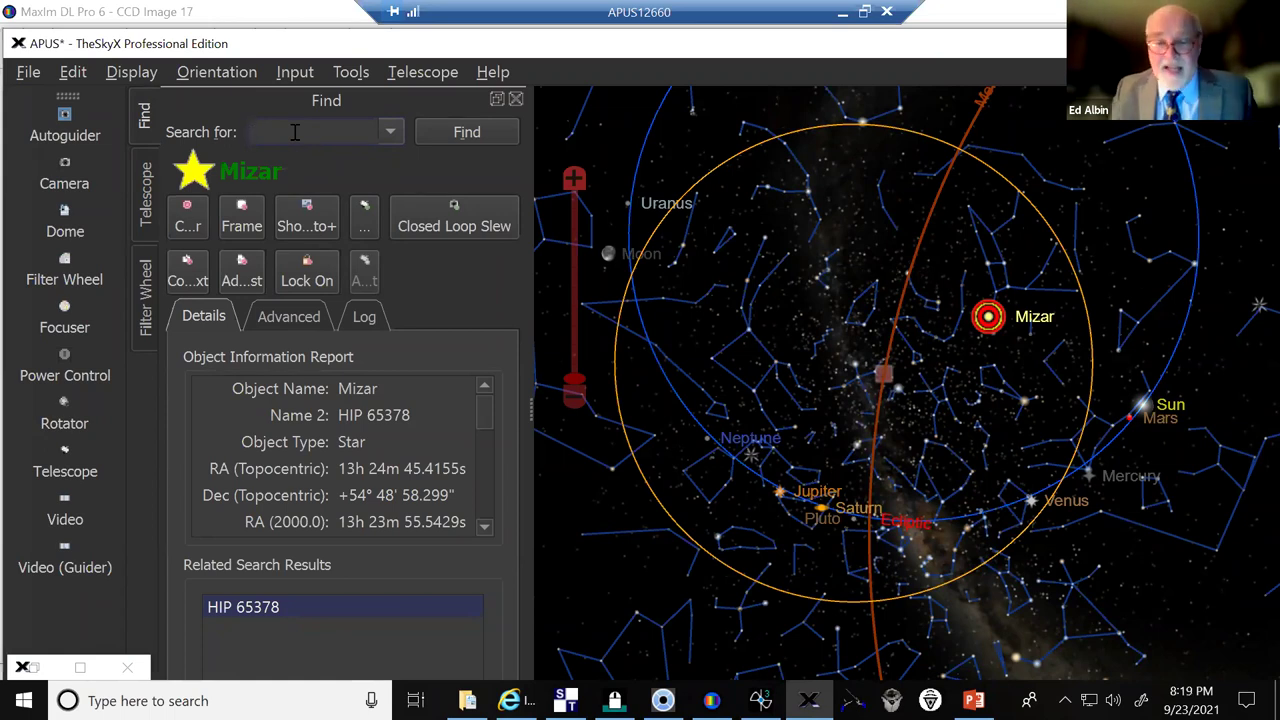
type("m27")
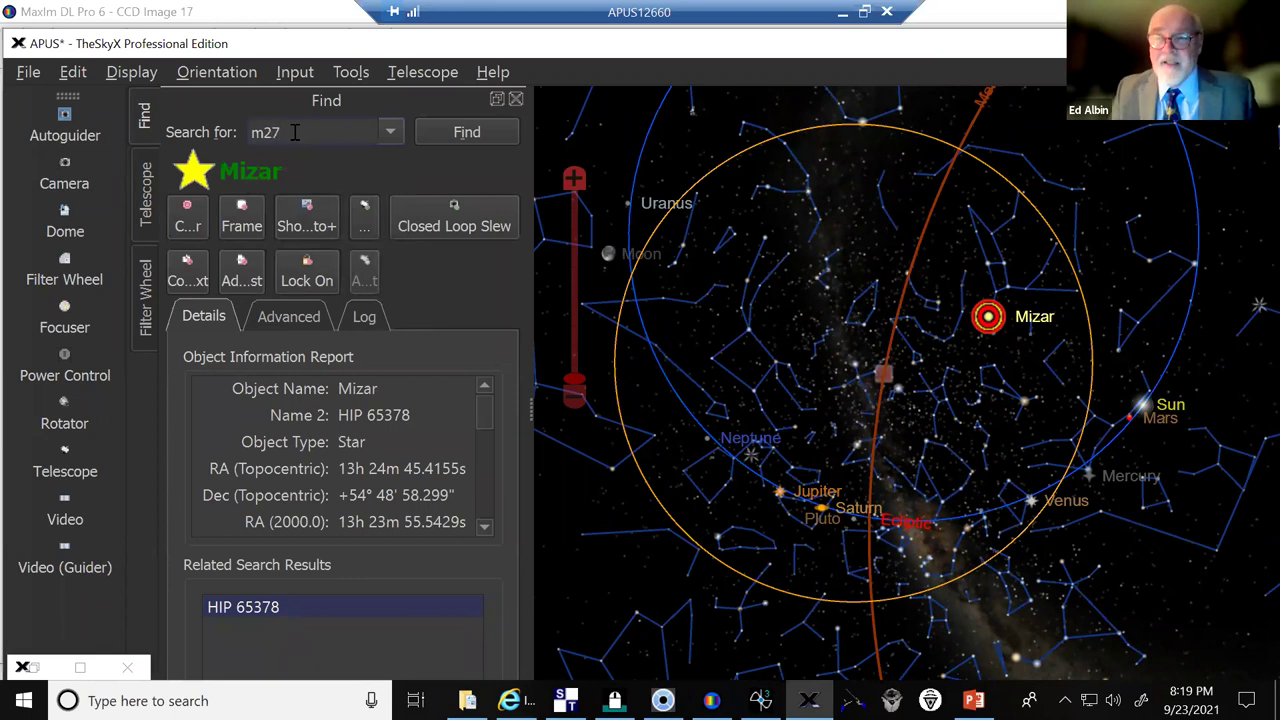
left_click(457, 136)
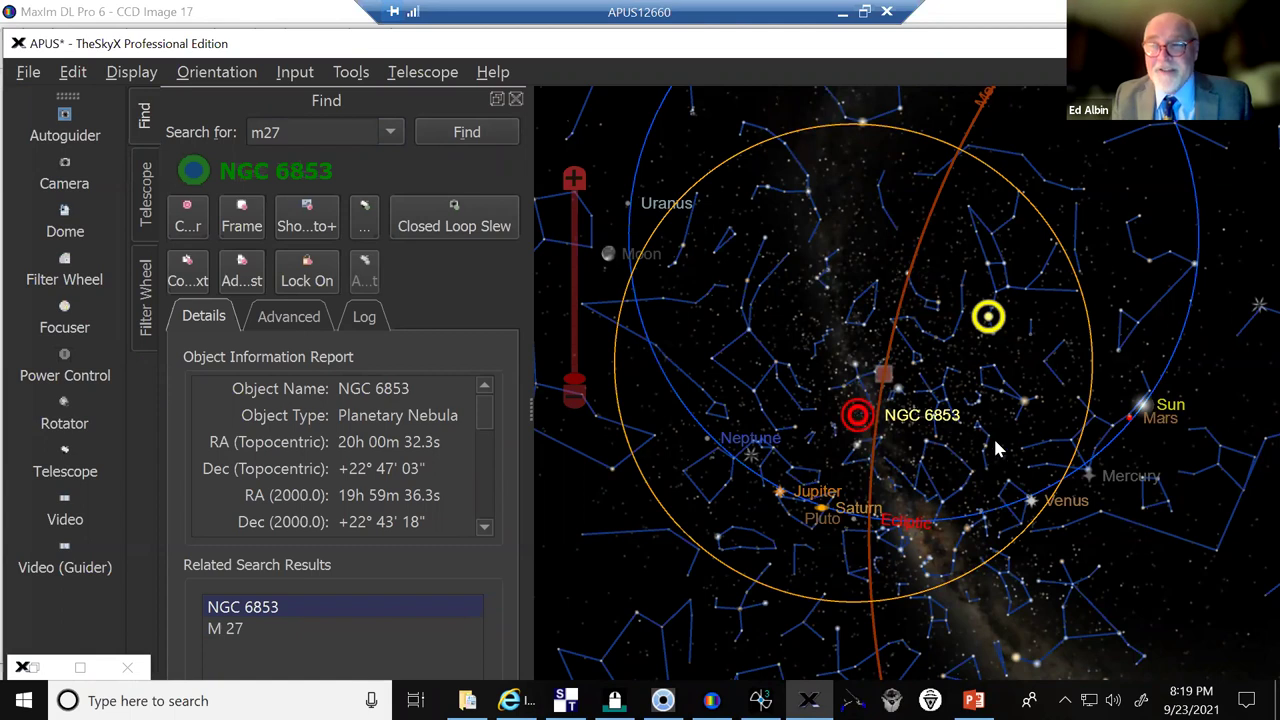
mouse_move(998, 448)
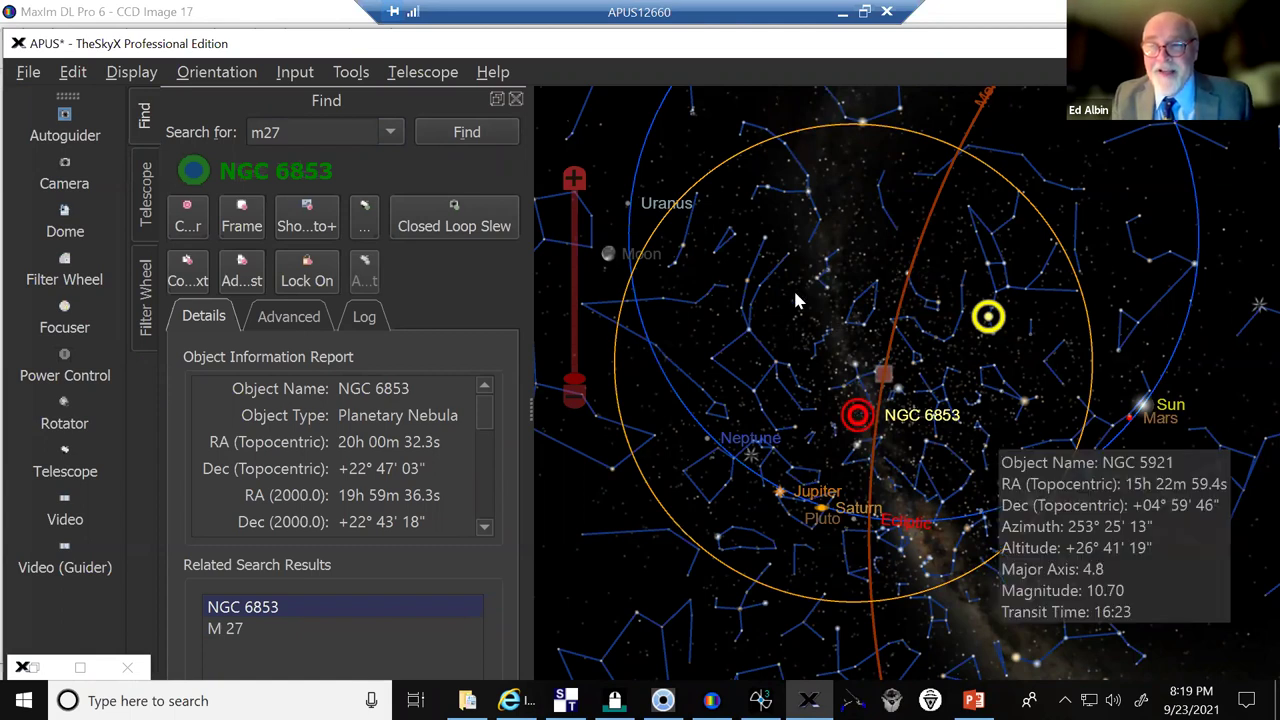
mouse_move(761, 280)
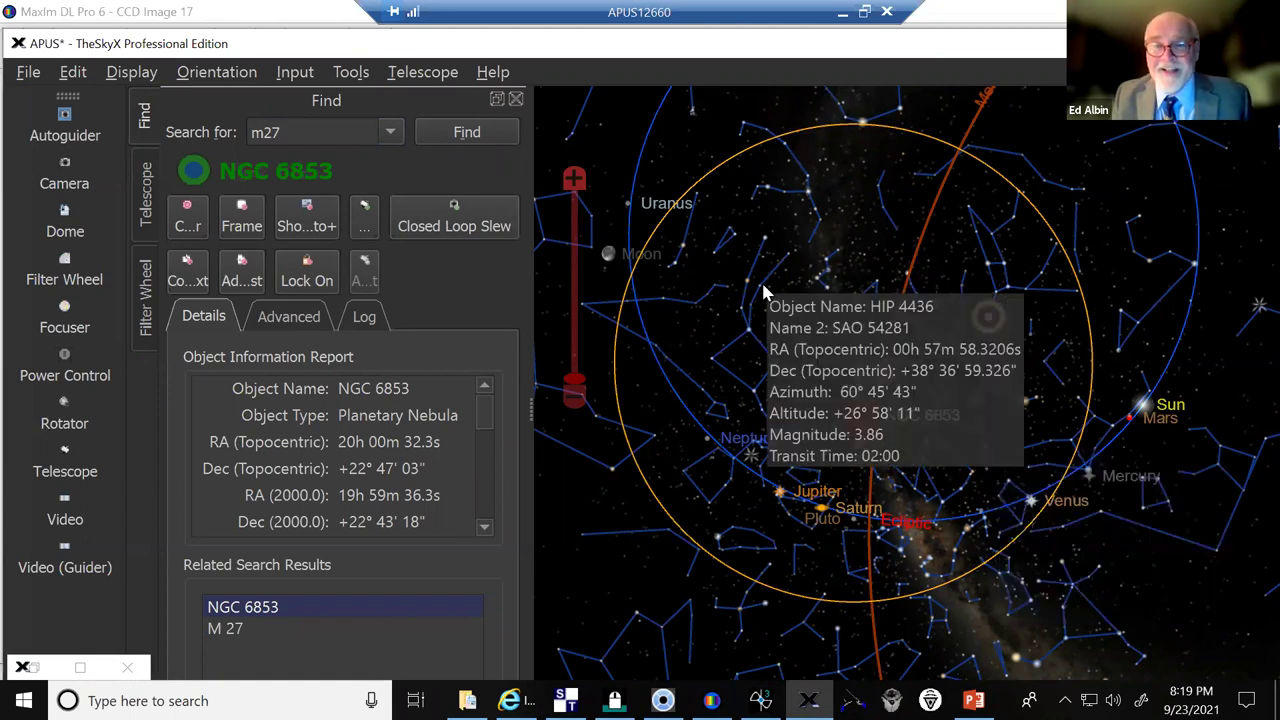
left_click(462, 137)
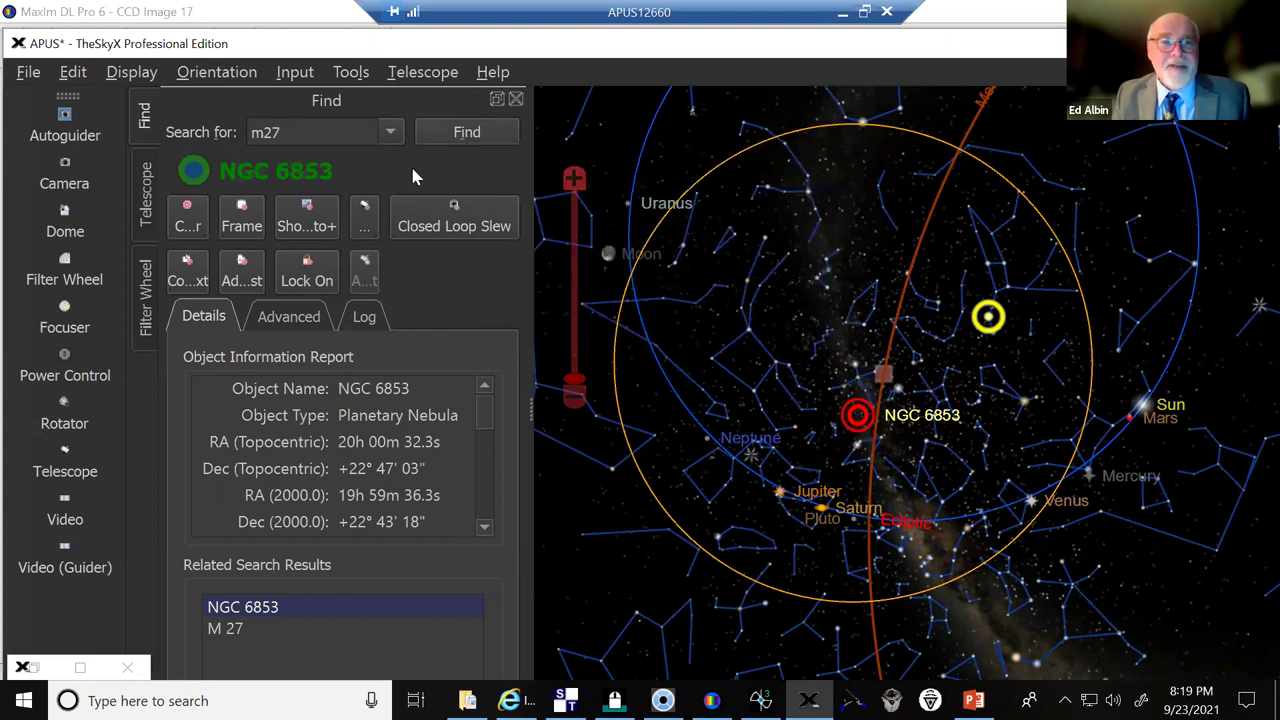
Slew the telescope to NGC 6853, confirm the slew, and follow its movement on the sky chart
left_click(146, 190)
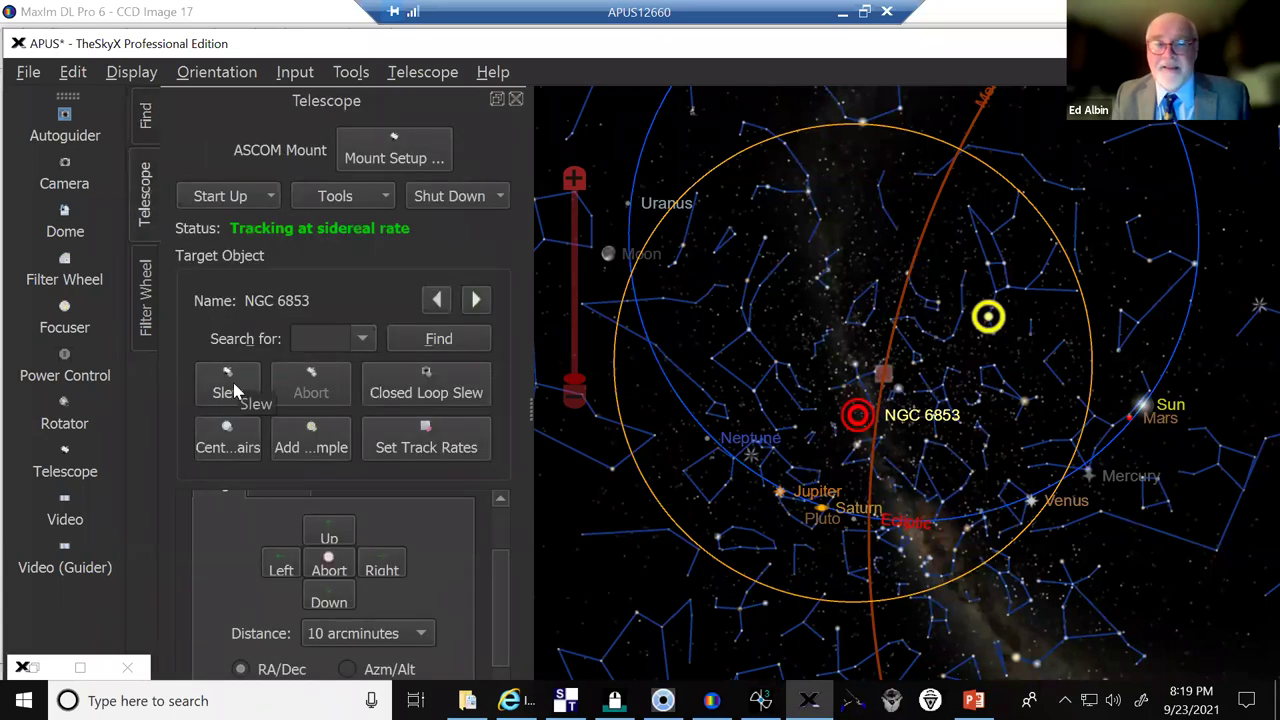
left_click(228, 388)
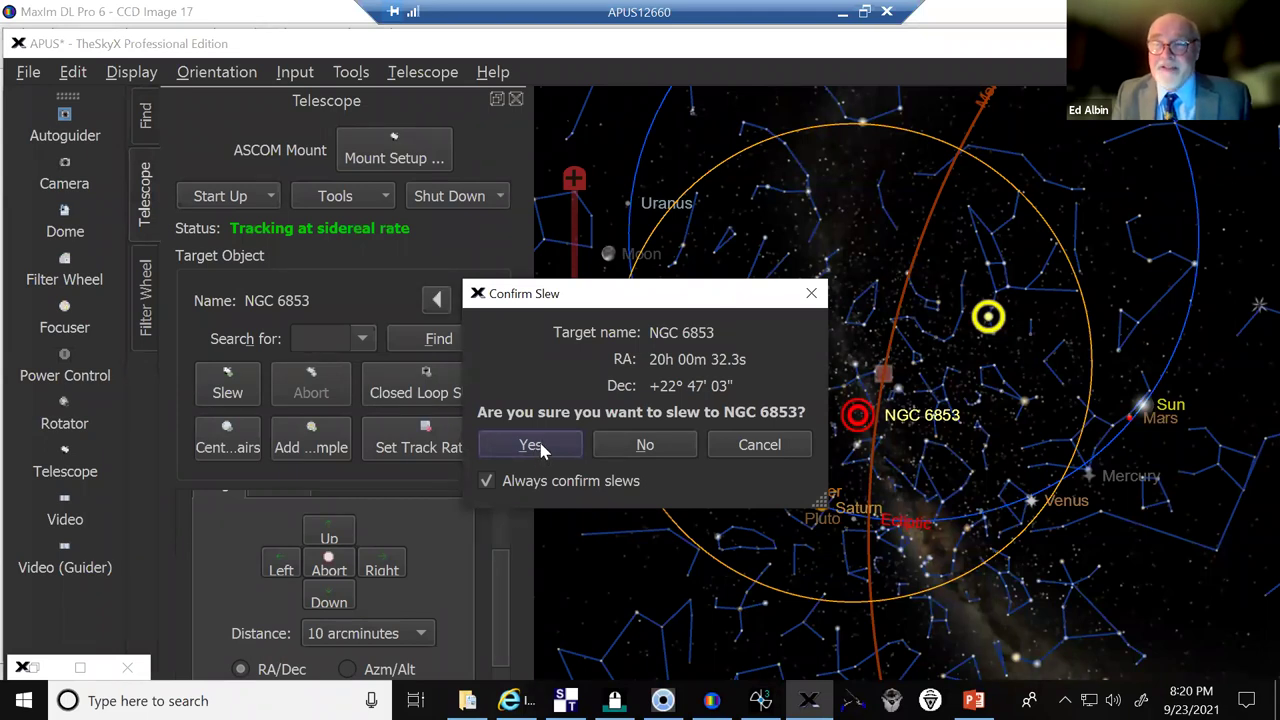
left_click(540, 451)
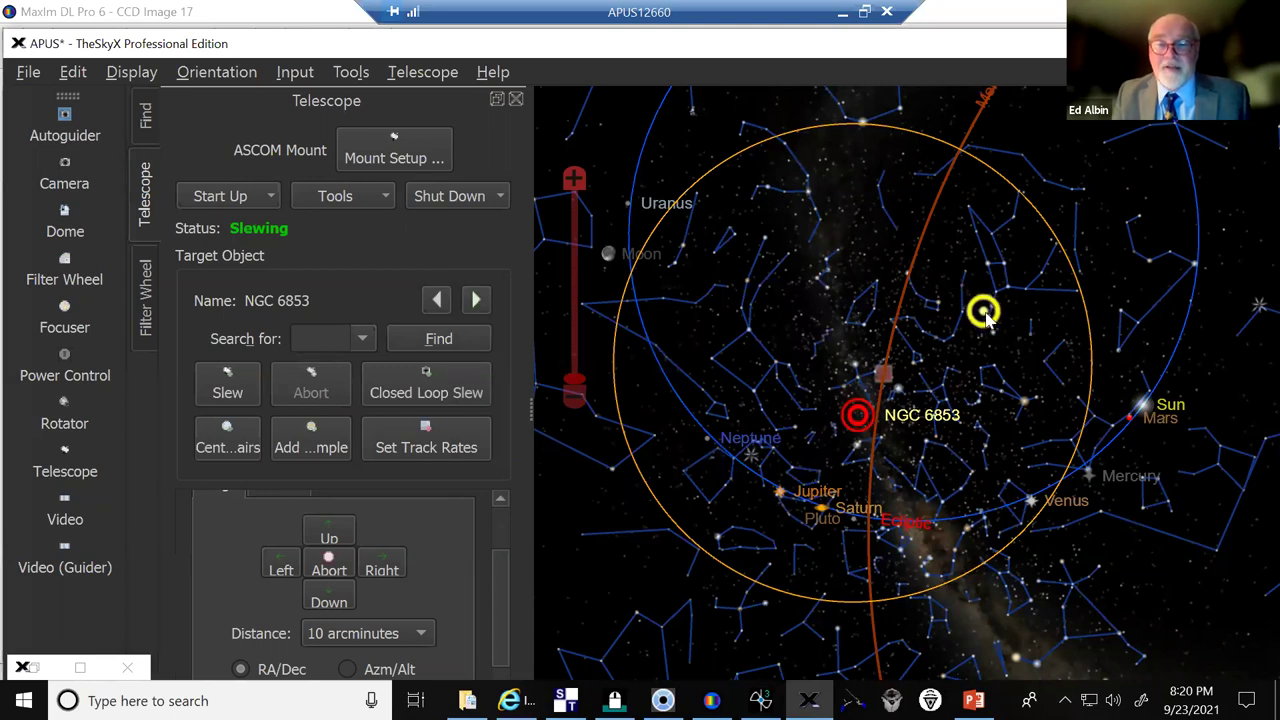
mouse_move(972, 306)
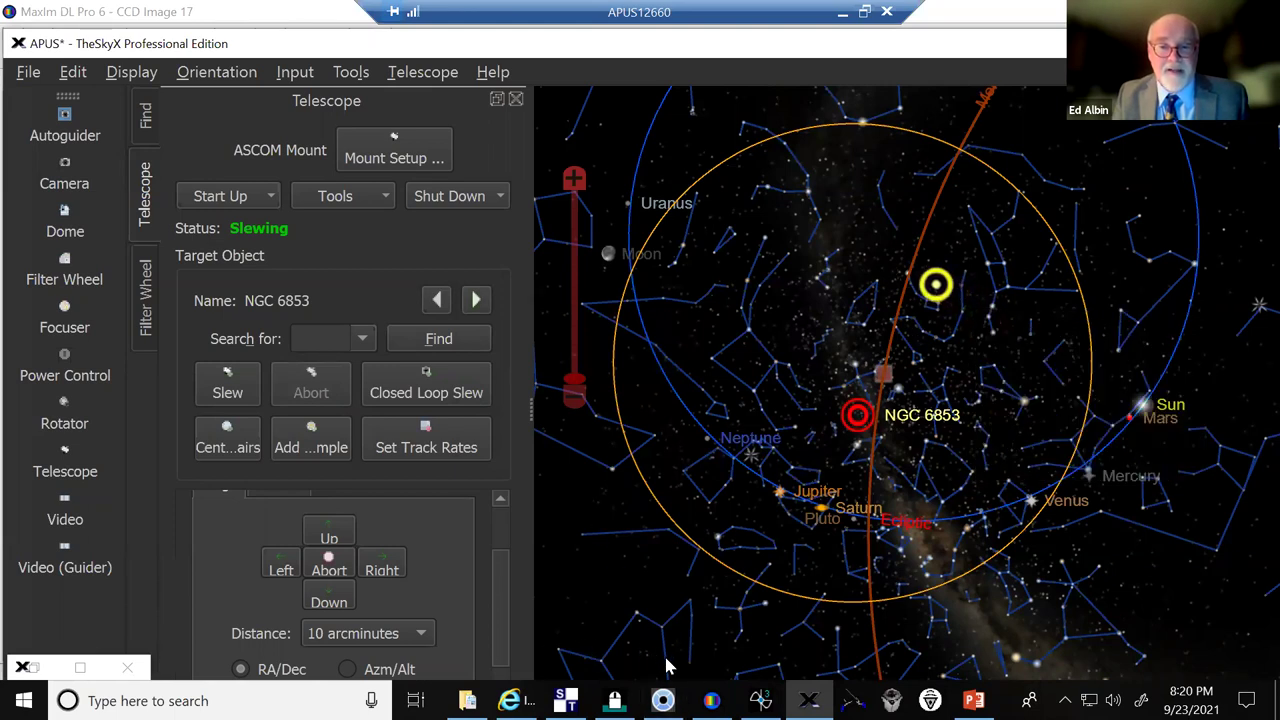
View the Observatory-1 webcam in Internet Explorer, present the "Student Research: Photometry" slide in PowerPoint, and return to the webcam
left_click(510, 700)
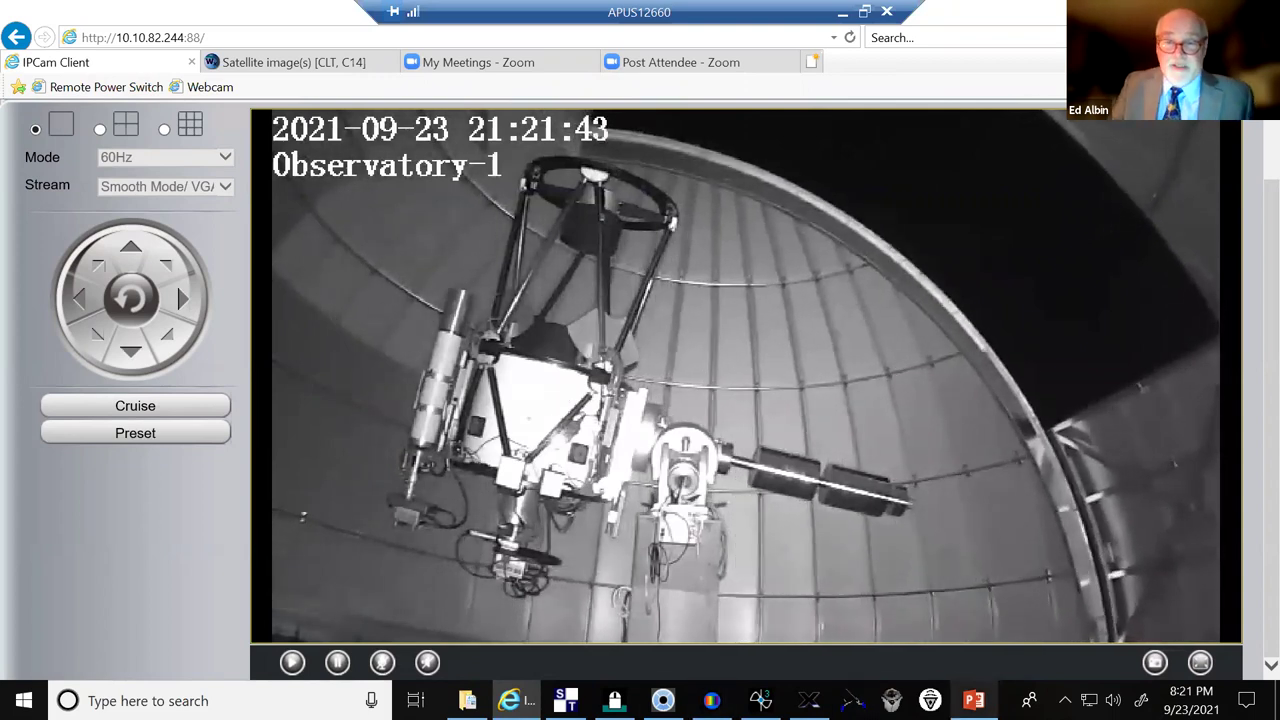
left_click(973, 700)
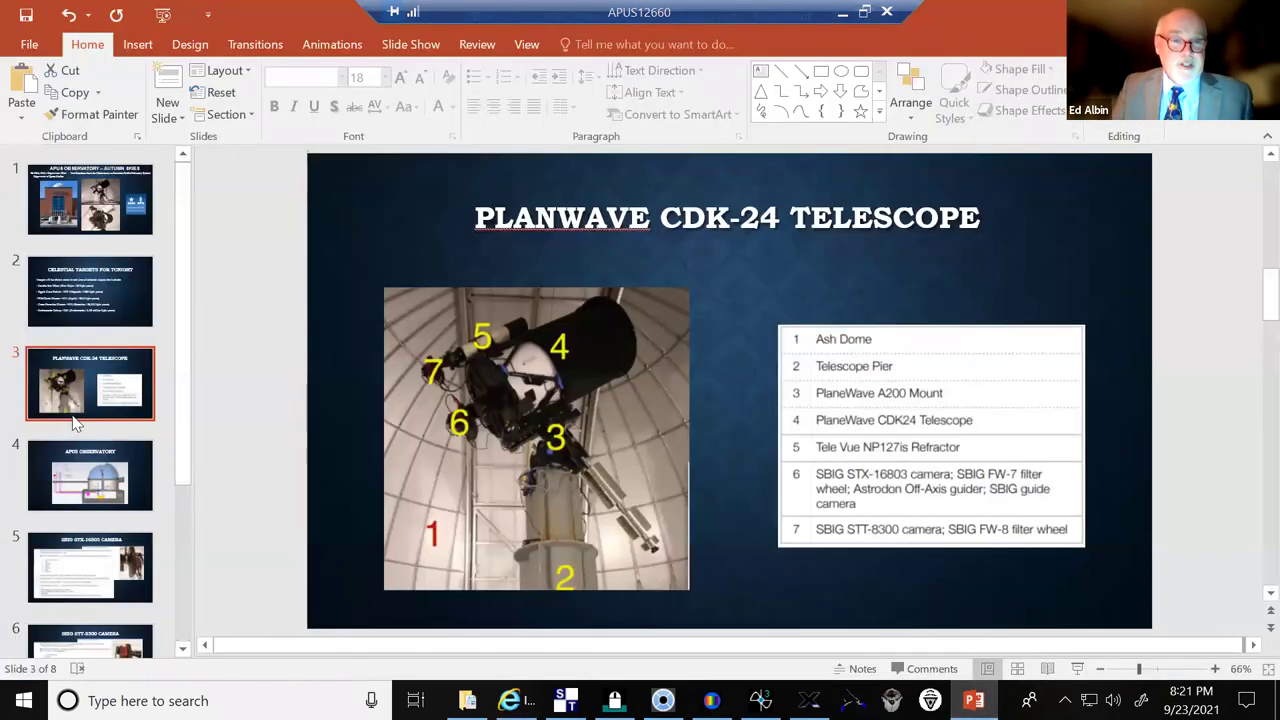
scroll(178, 520, "down", 3)
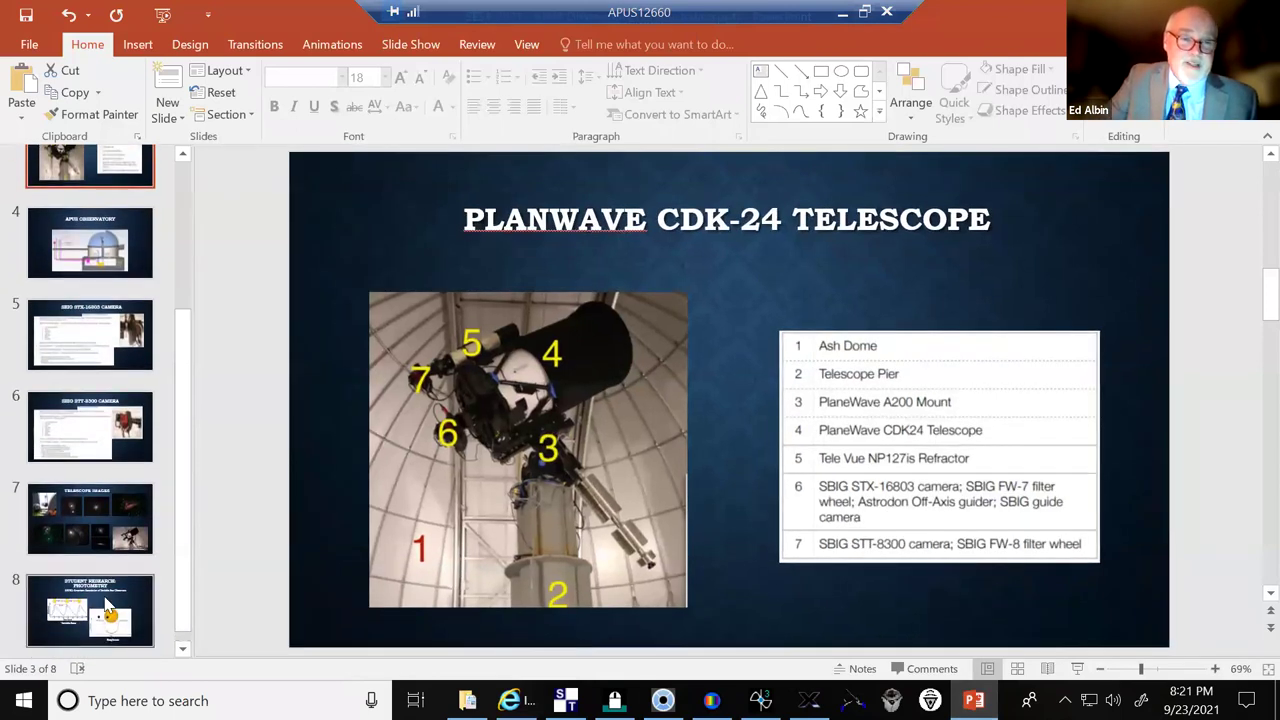
left_click(105, 598)
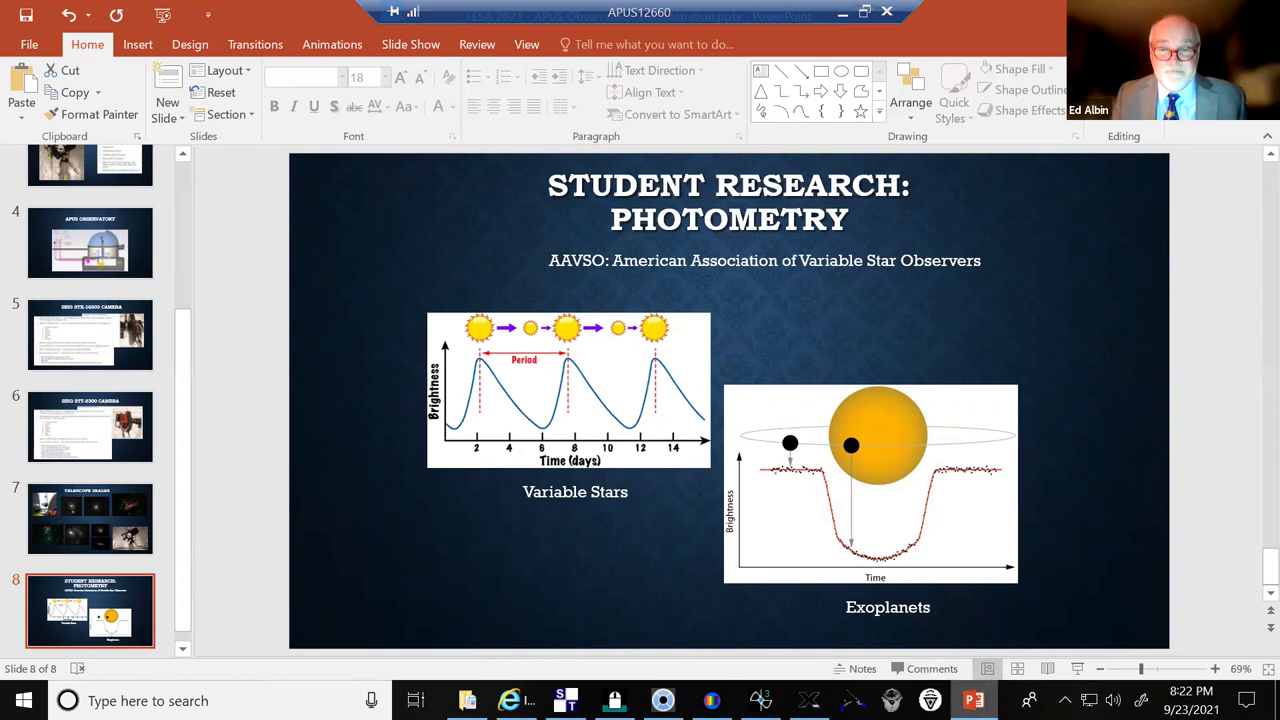
left_click(512, 700)
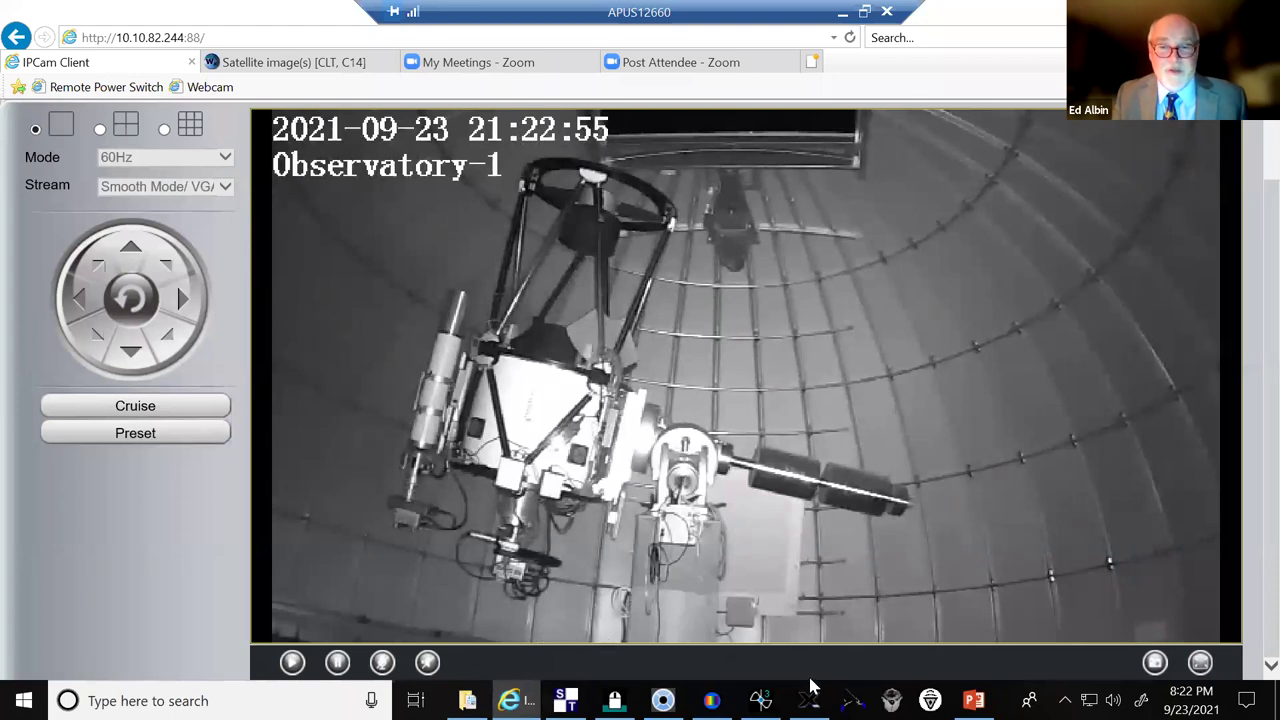
mouse_move(810, 700)
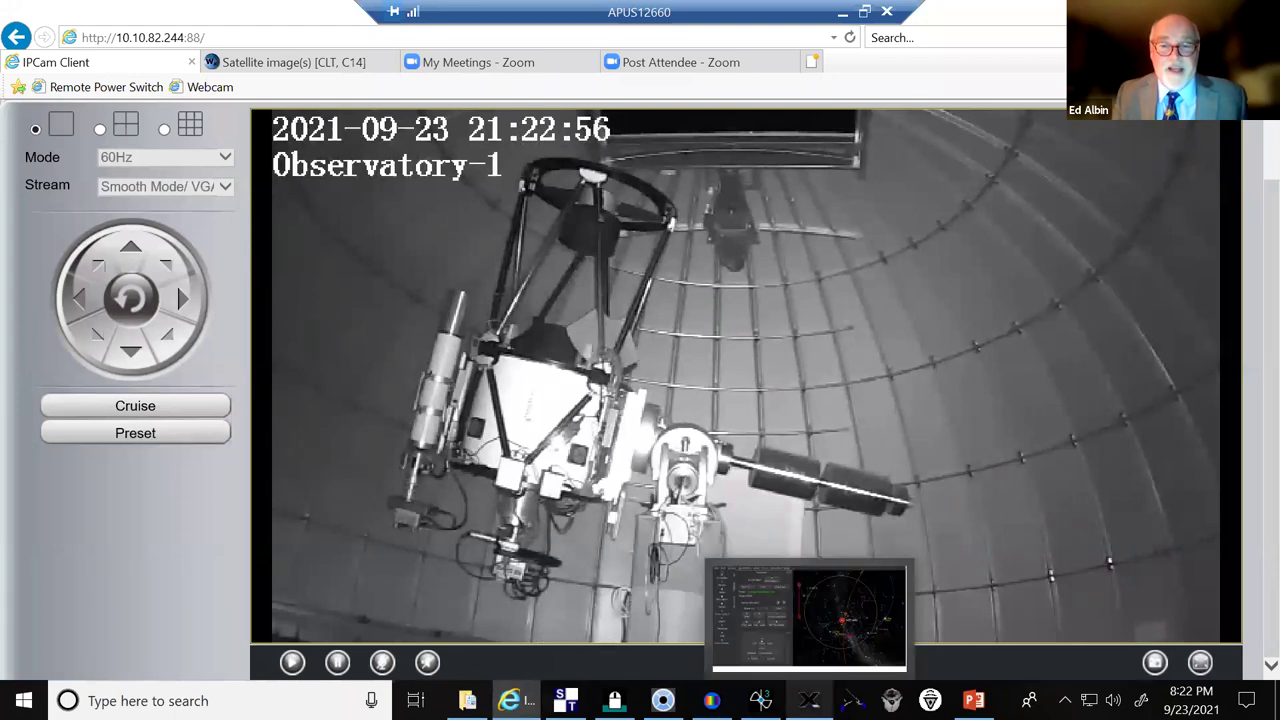
Switch to MaxIm DL and take a single 30-second Luminance exposure with the Find Star preset
left_click(711, 700)
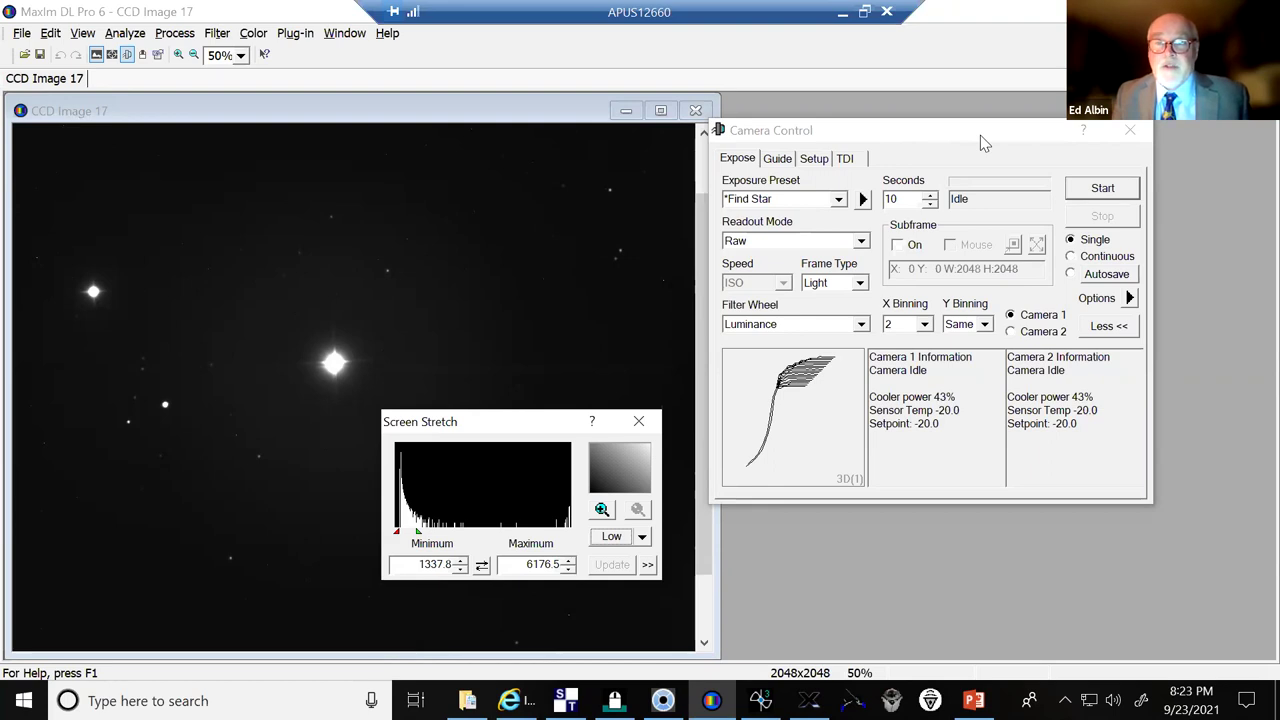
left_click(930, 195)
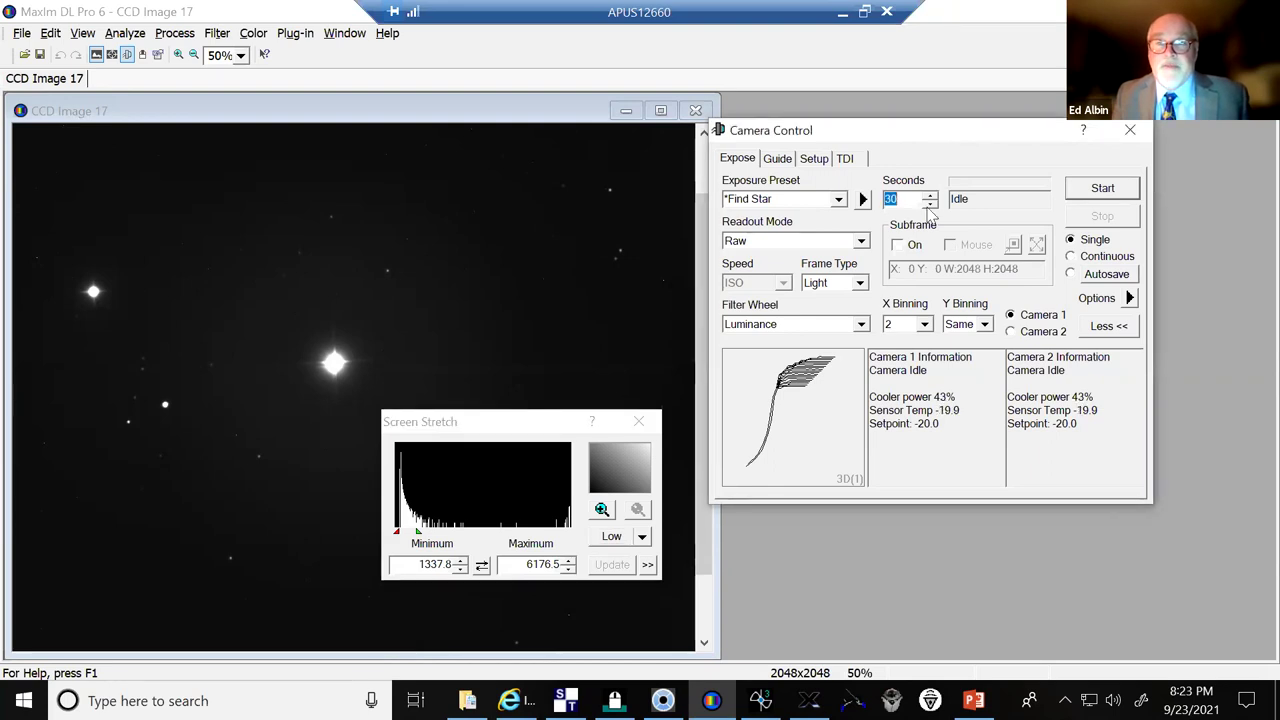
left_click(1100, 192)
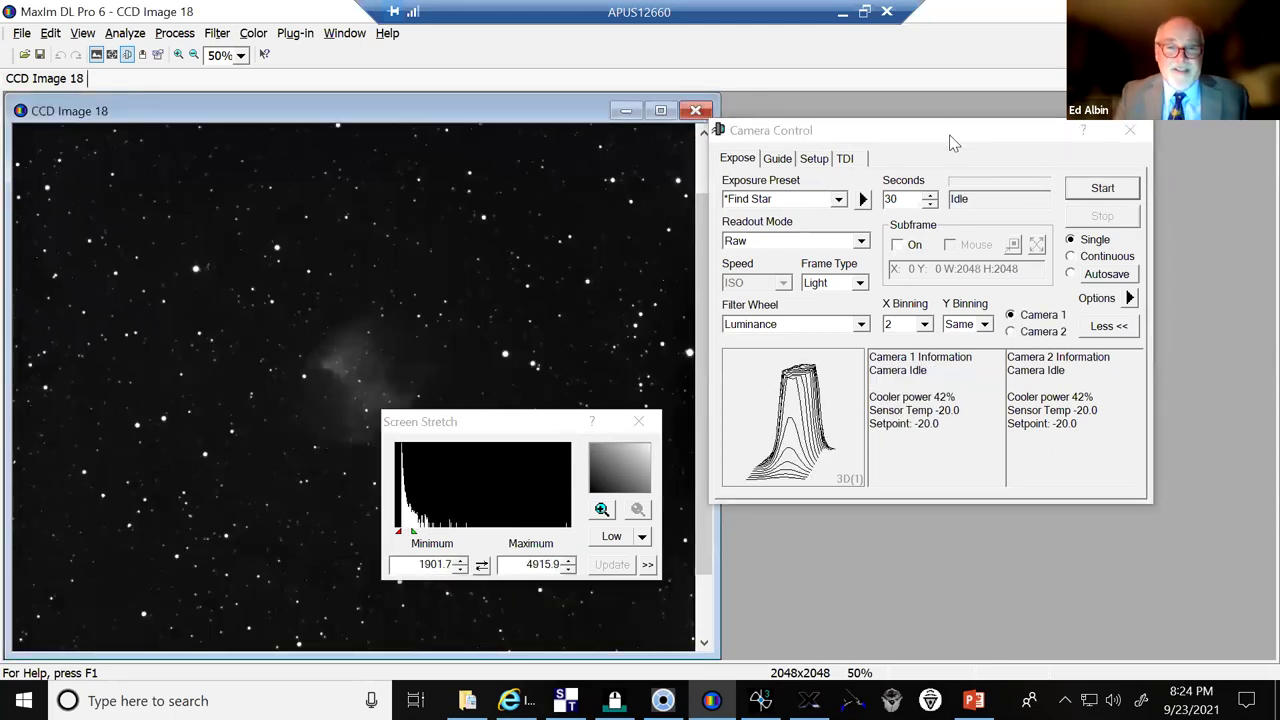
Set the new image's screen stretch to Medium and move the Screen Stretch window clear of the nebula
left_click_drag(509, 429, 550, 418)
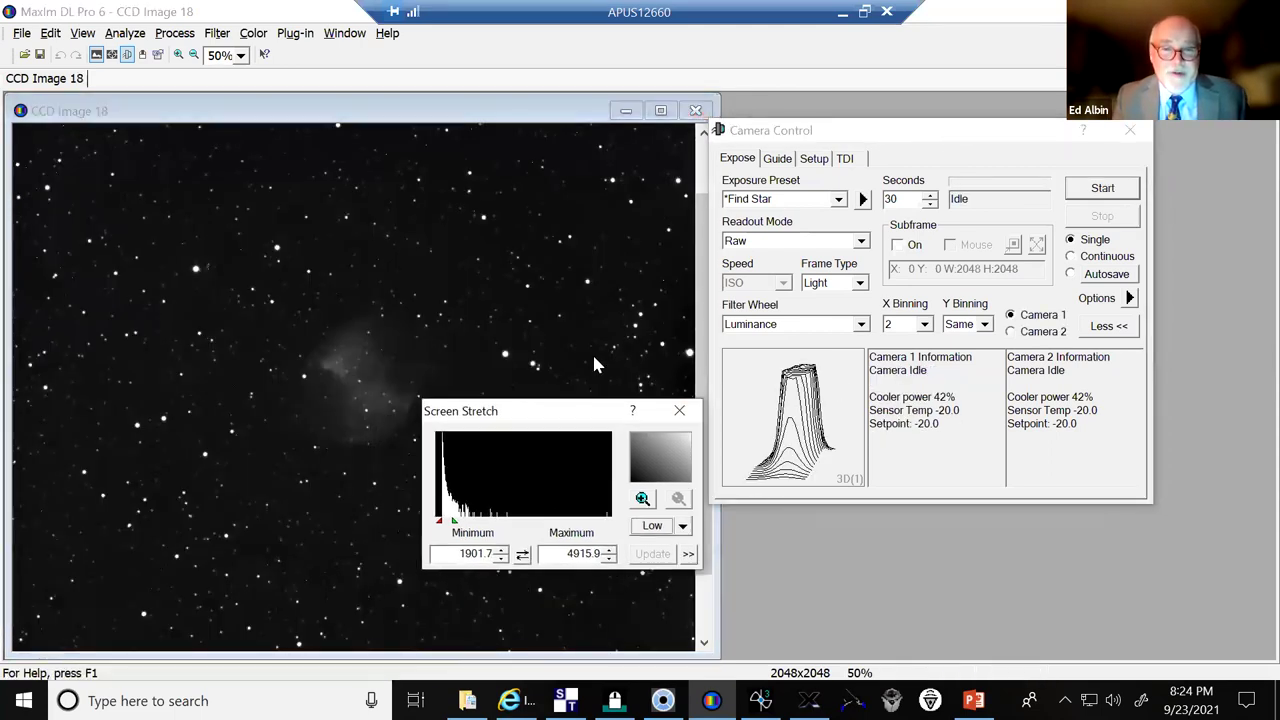
left_click_drag(593, 362, 160, 153)
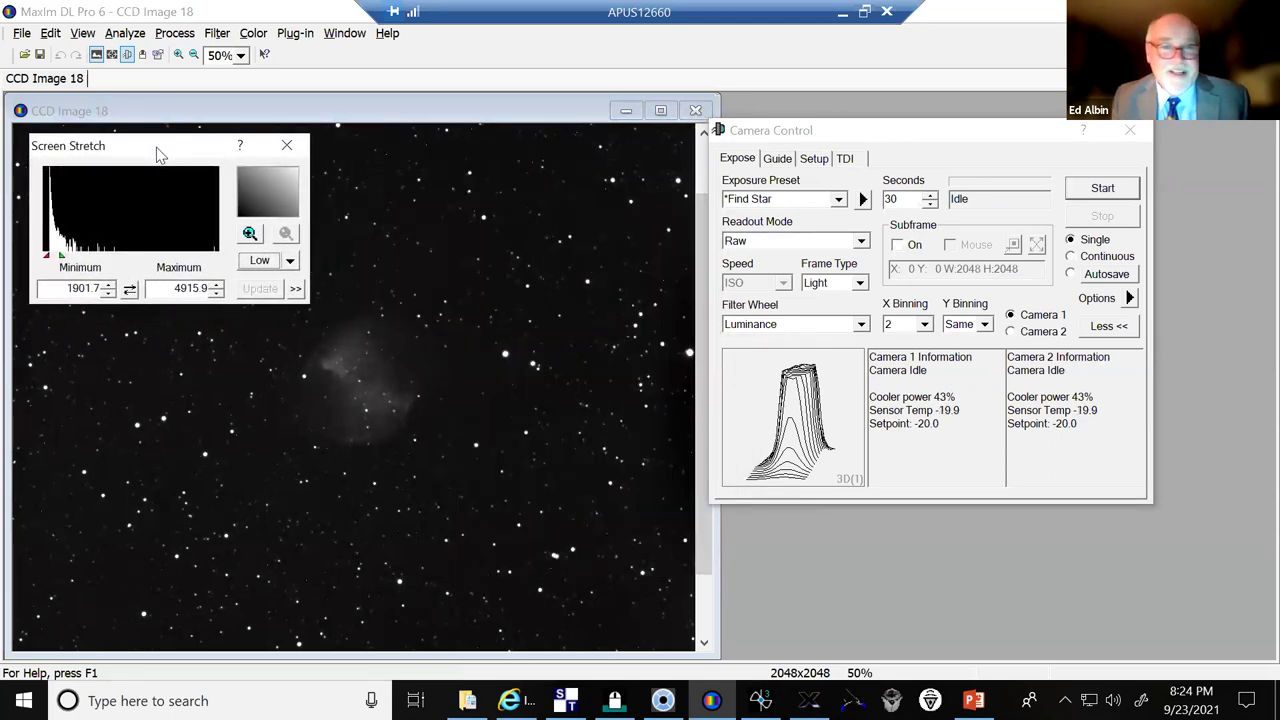
left_click(290, 260)
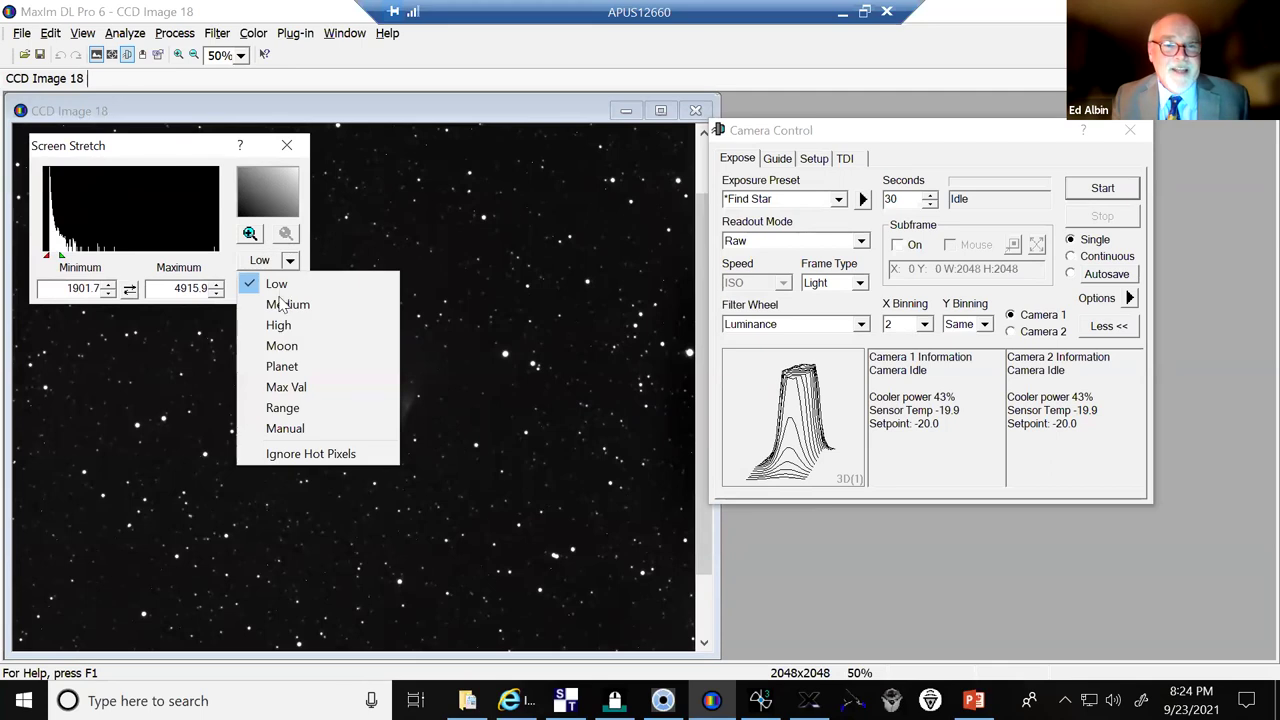
left_click(279, 305)
left_click_drag(206, 142, 578, 482)
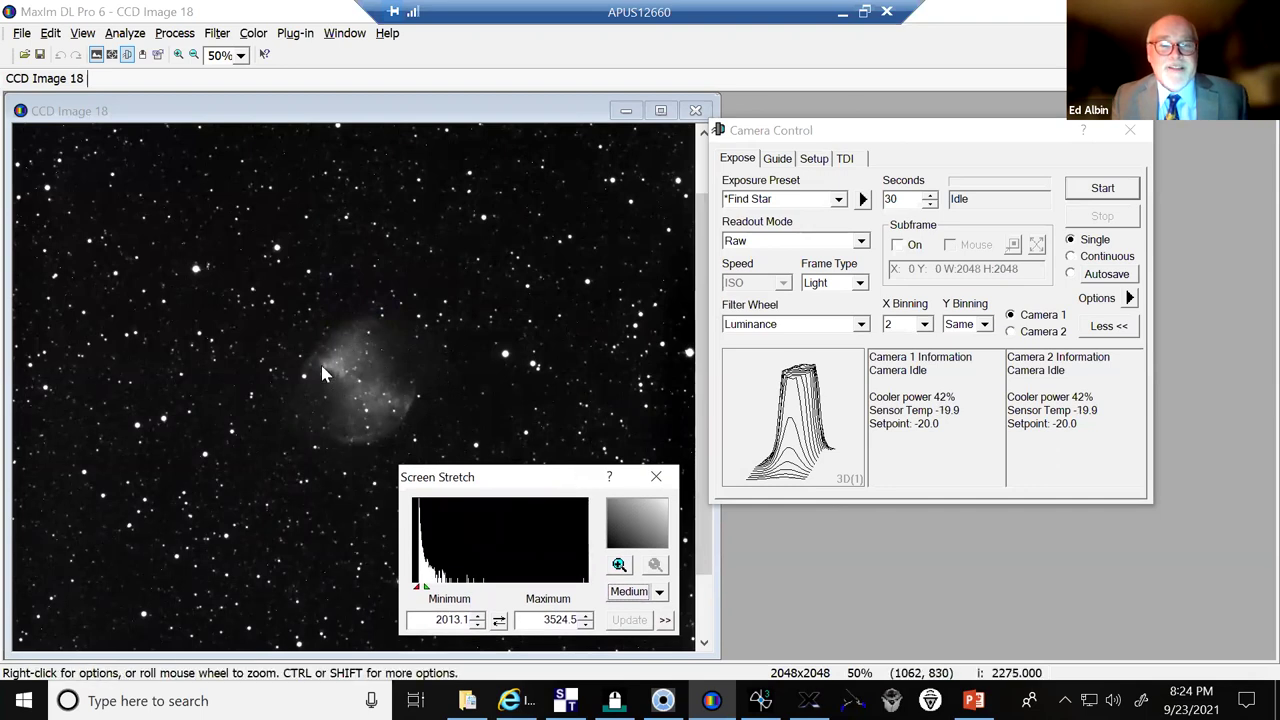
Zoom the nebula image to 100% and move the Screen Stretch and Camera Control windows off the nebula
left_click(240, 55)
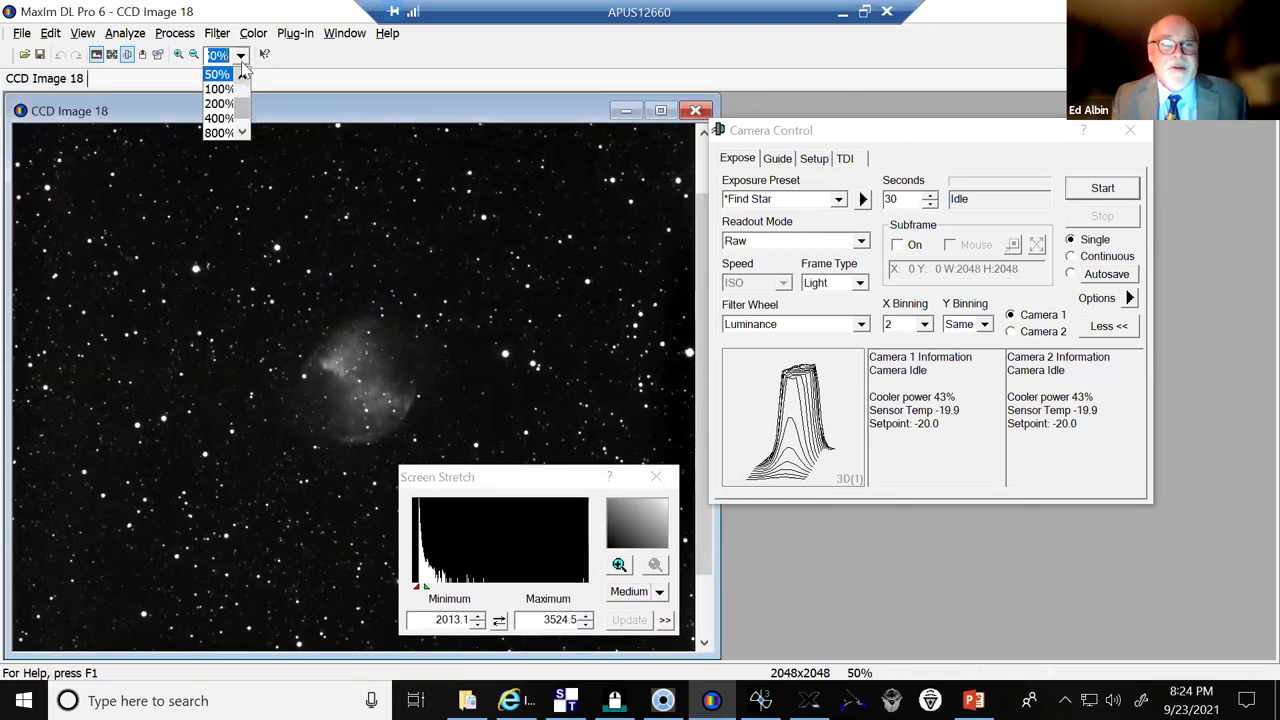
left_click(222, 89)
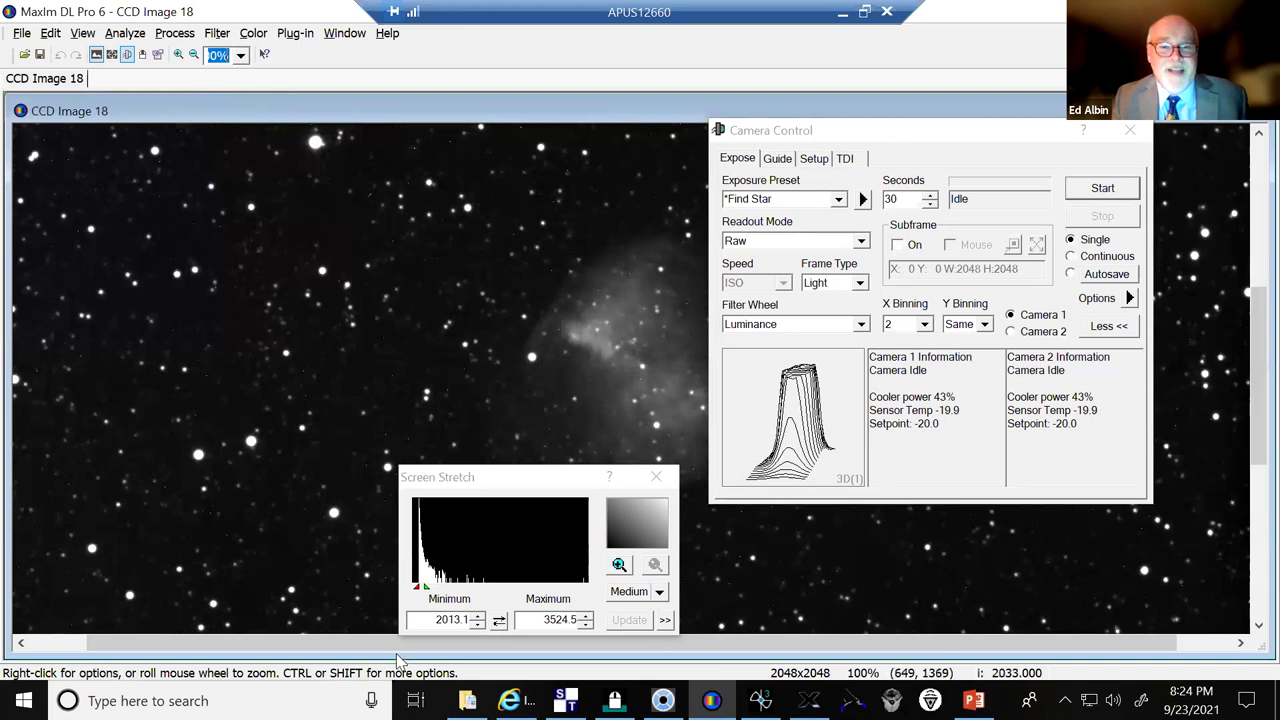
left_click_drag(393, 645, 431, 645)
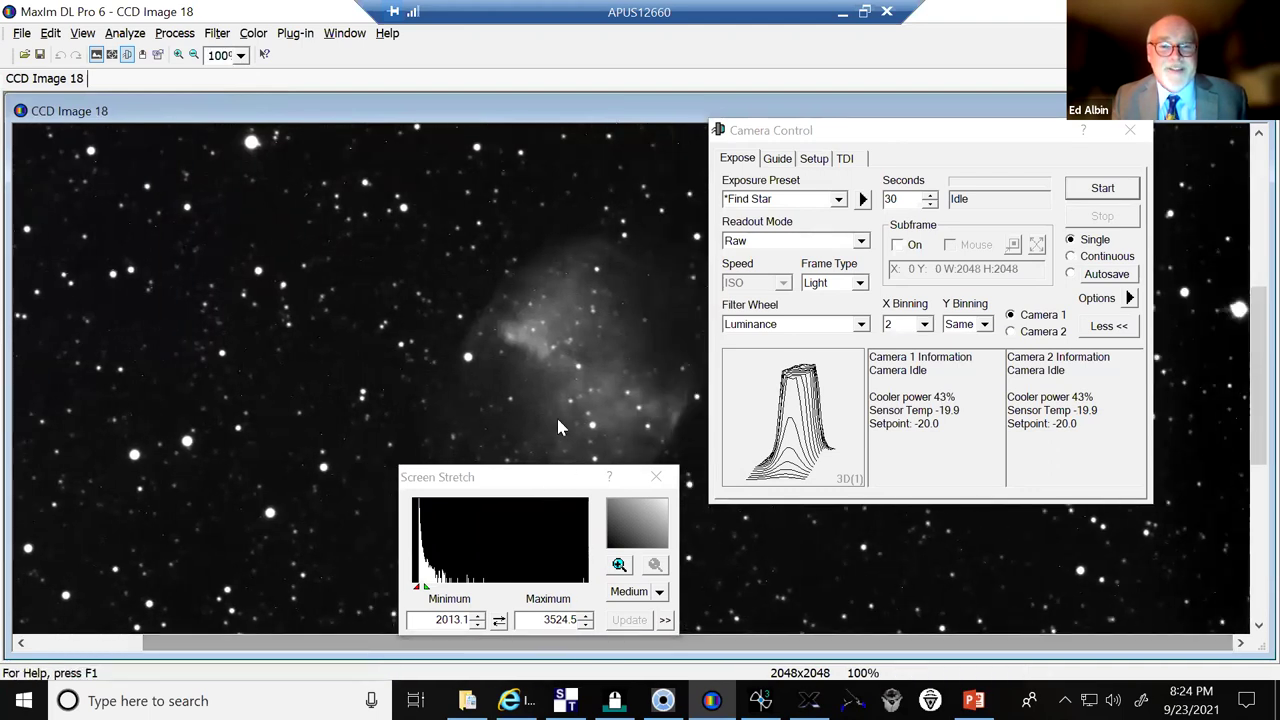
left_click_drag(470, 477, 150, 387)
left_click_drag(920, 138, 1010, 93)
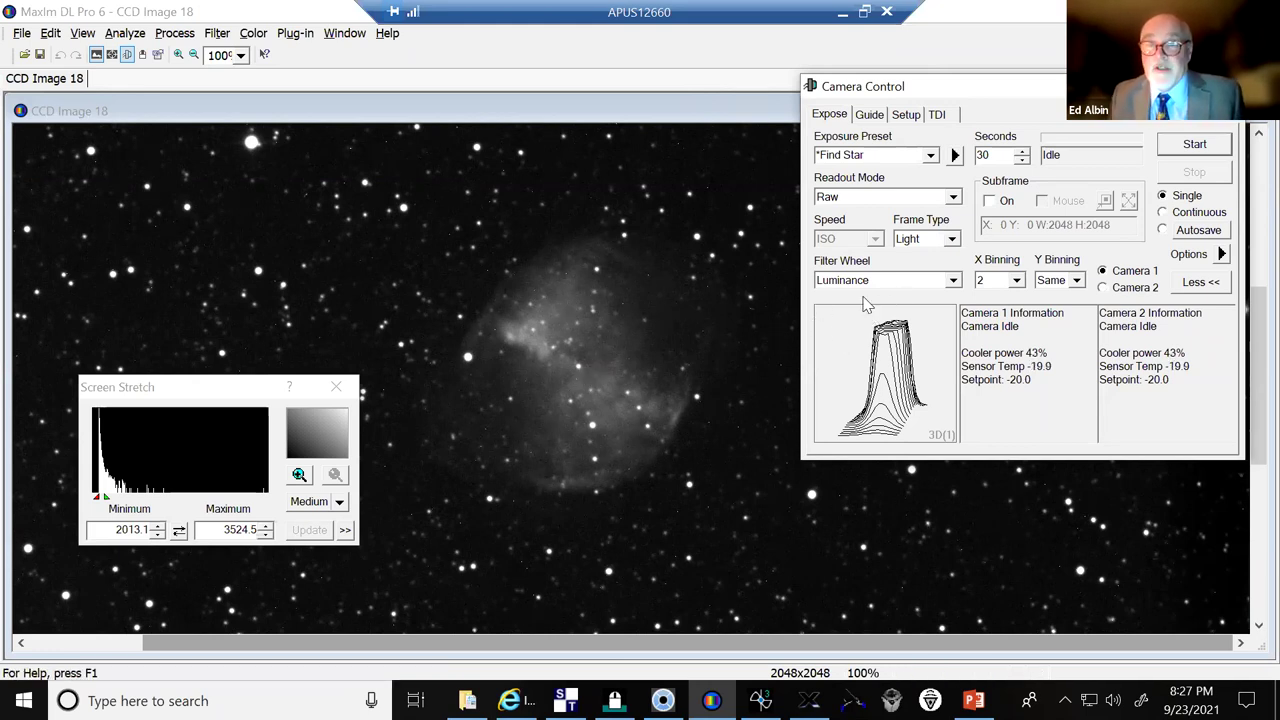
Show the camera's Filter Wheel options, and switch to TheSkyX to find m11 on the sky chart
left_click(954, 282)
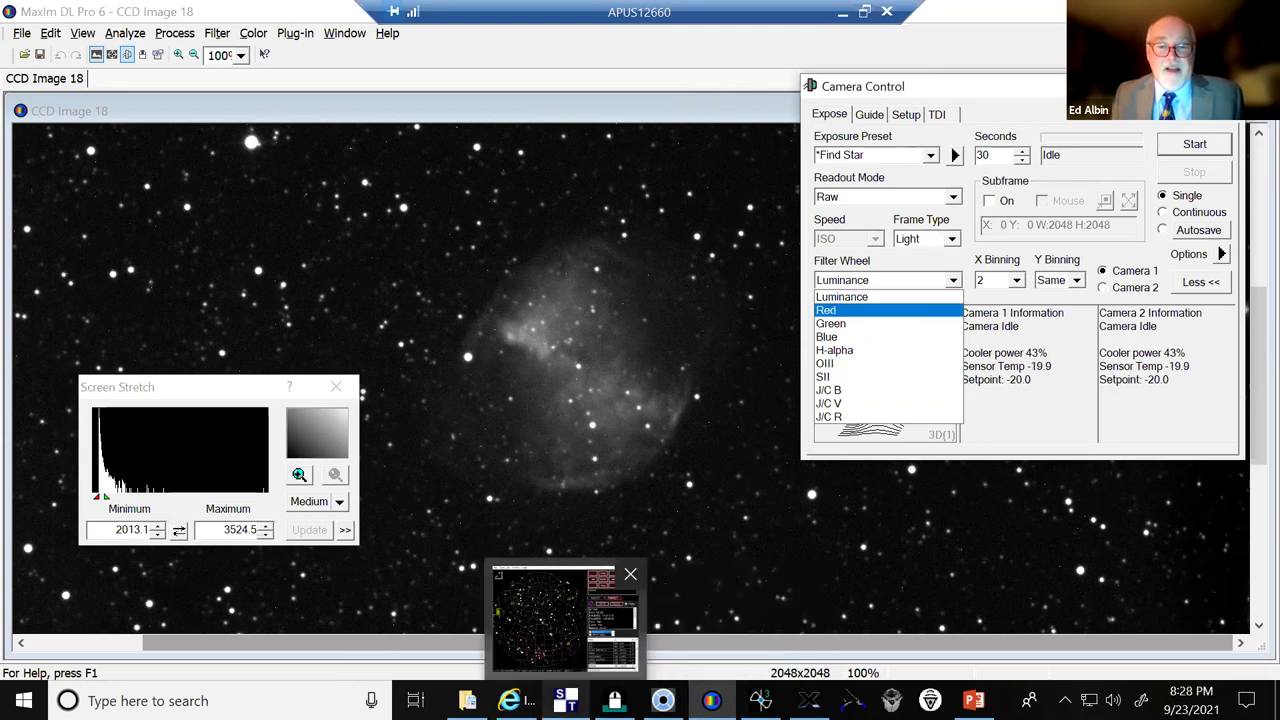
mouse_move(517, 700)
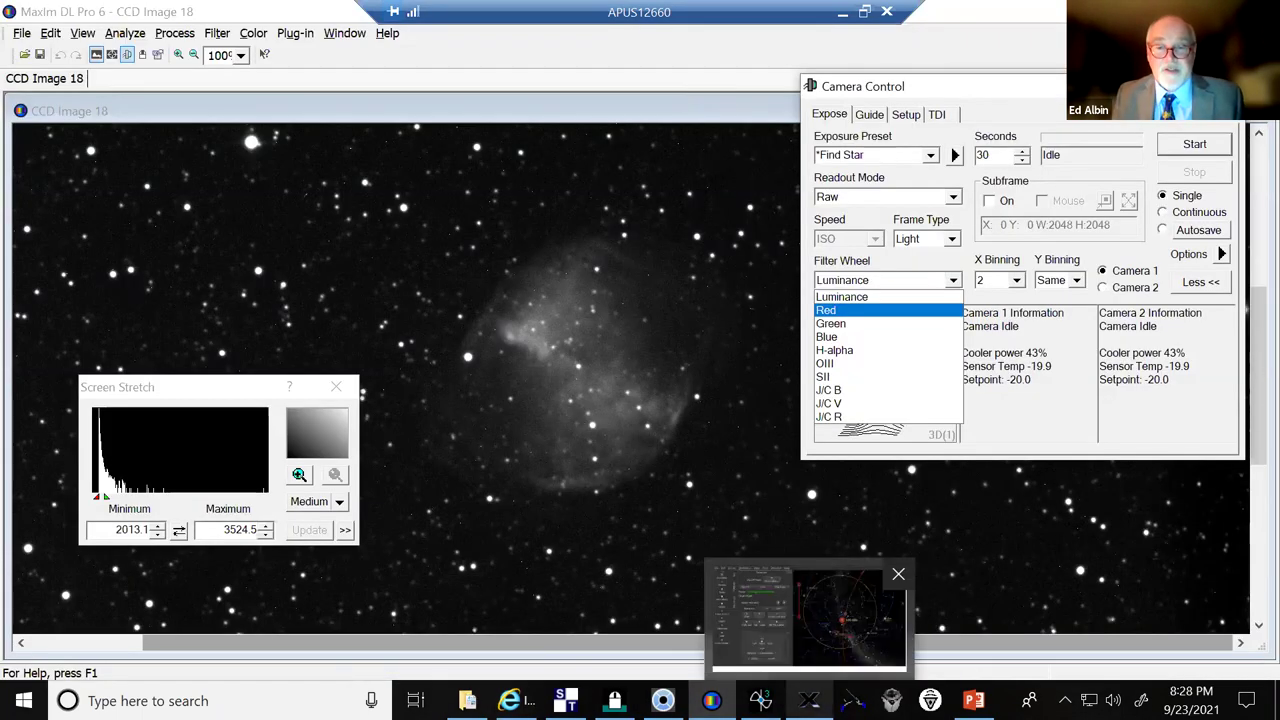
left_click(810, 700)
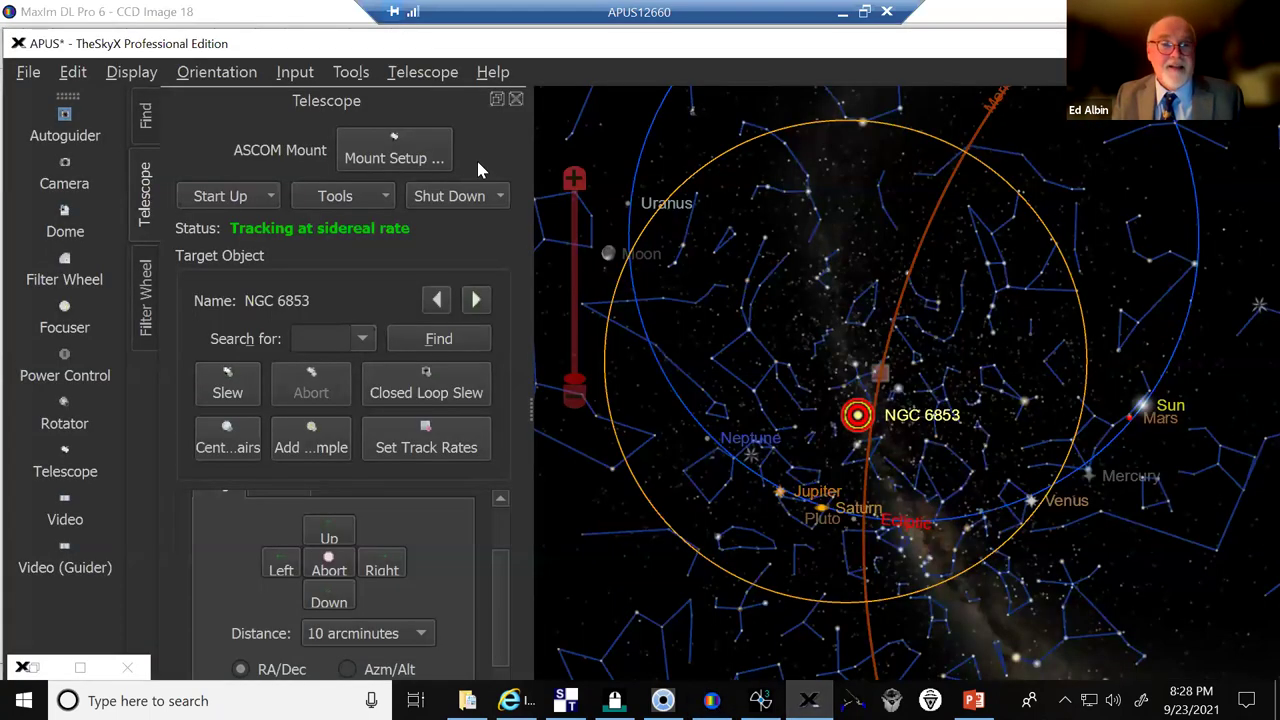
left_click(148, 124)
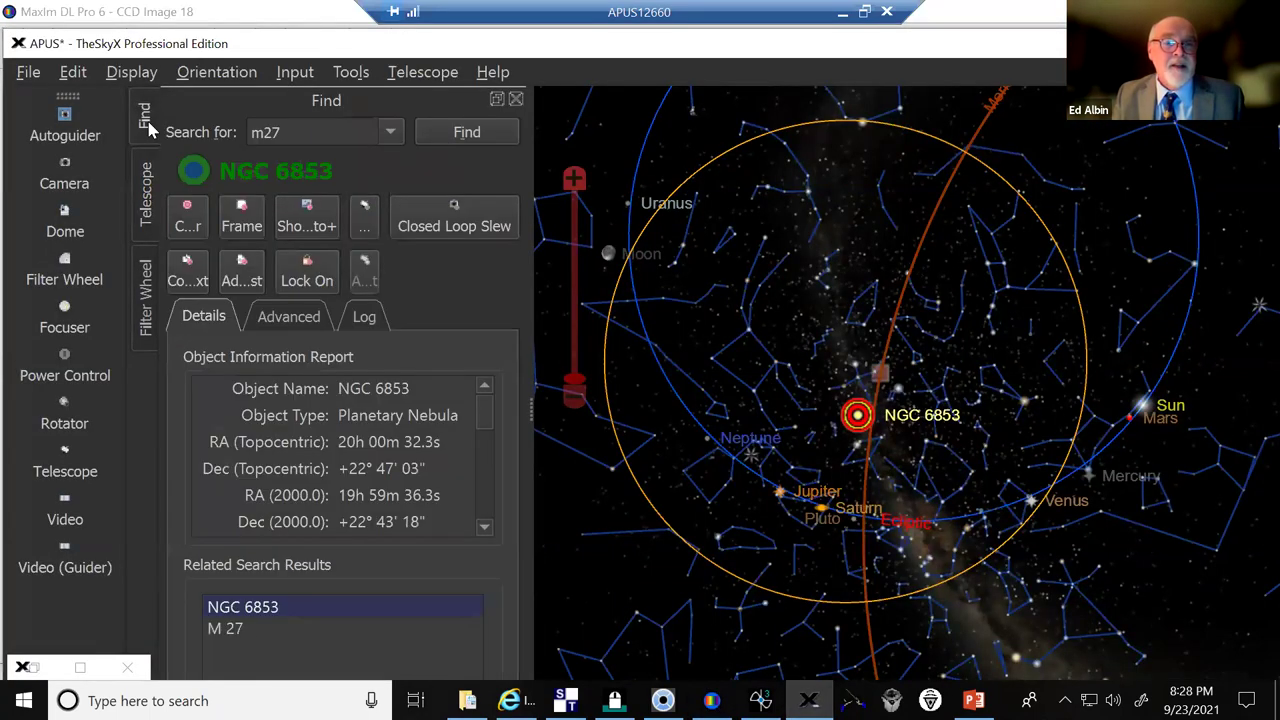
left_click(254, 134)
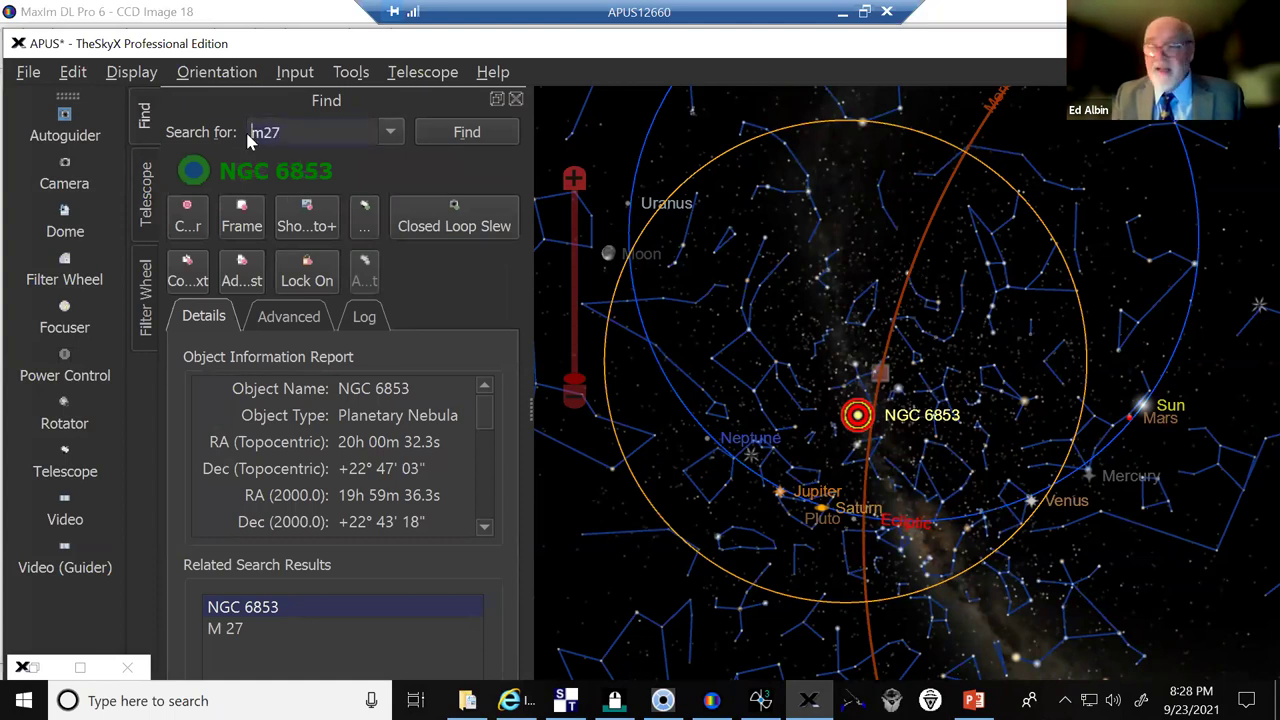
key("BackSpace")
key("BackSpace")
type("11")
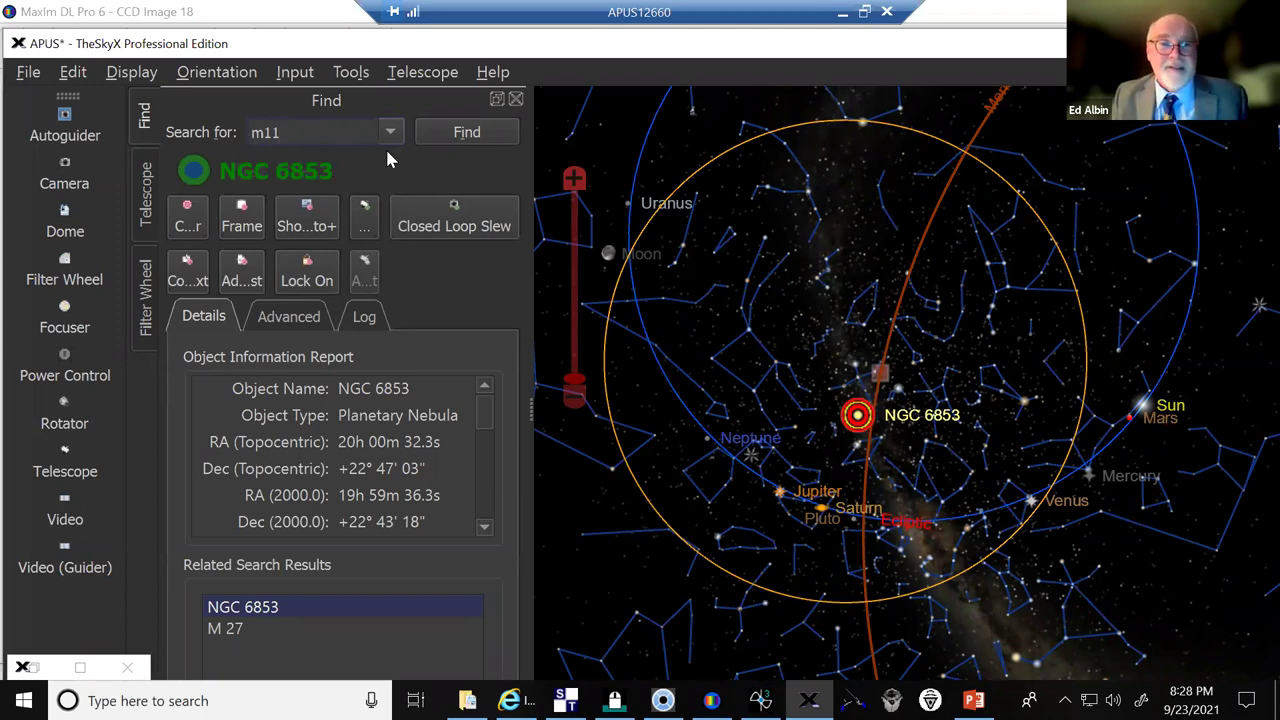
left_click(446, 134)
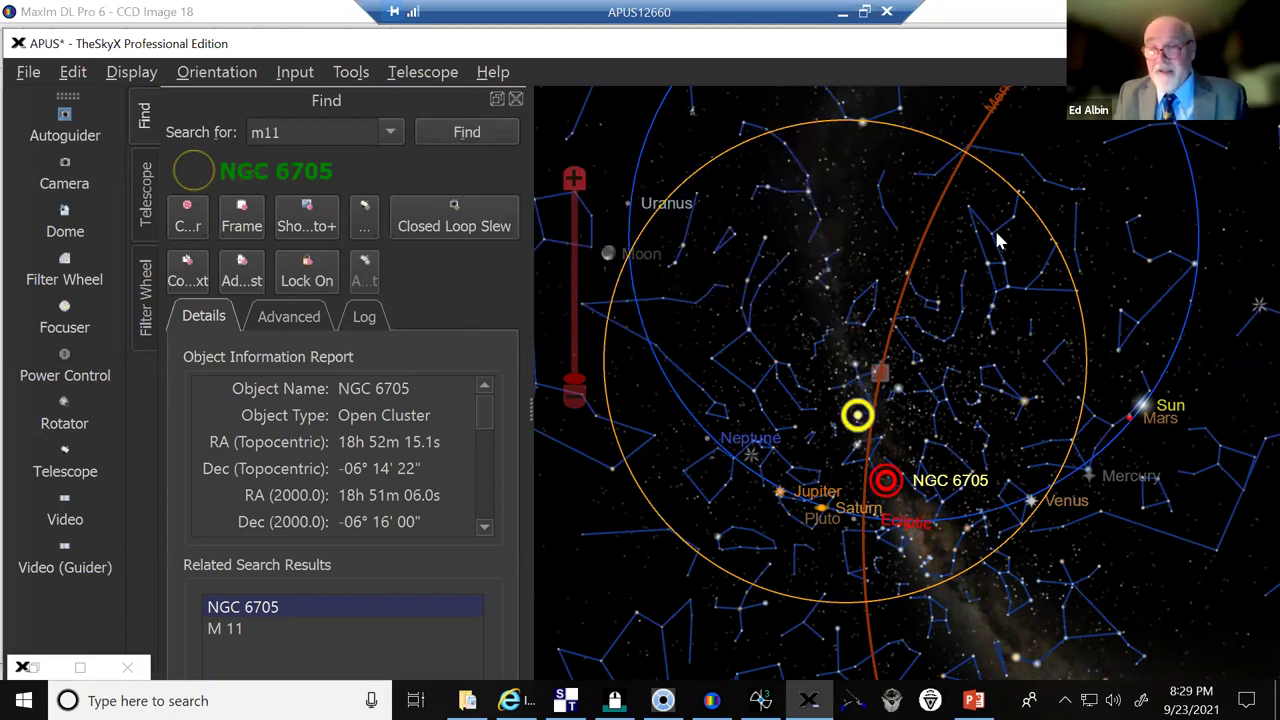
Switch to PowerPoint and present slide 2, "Celestial Targets for Tonight"
mouse_move(998, 240)
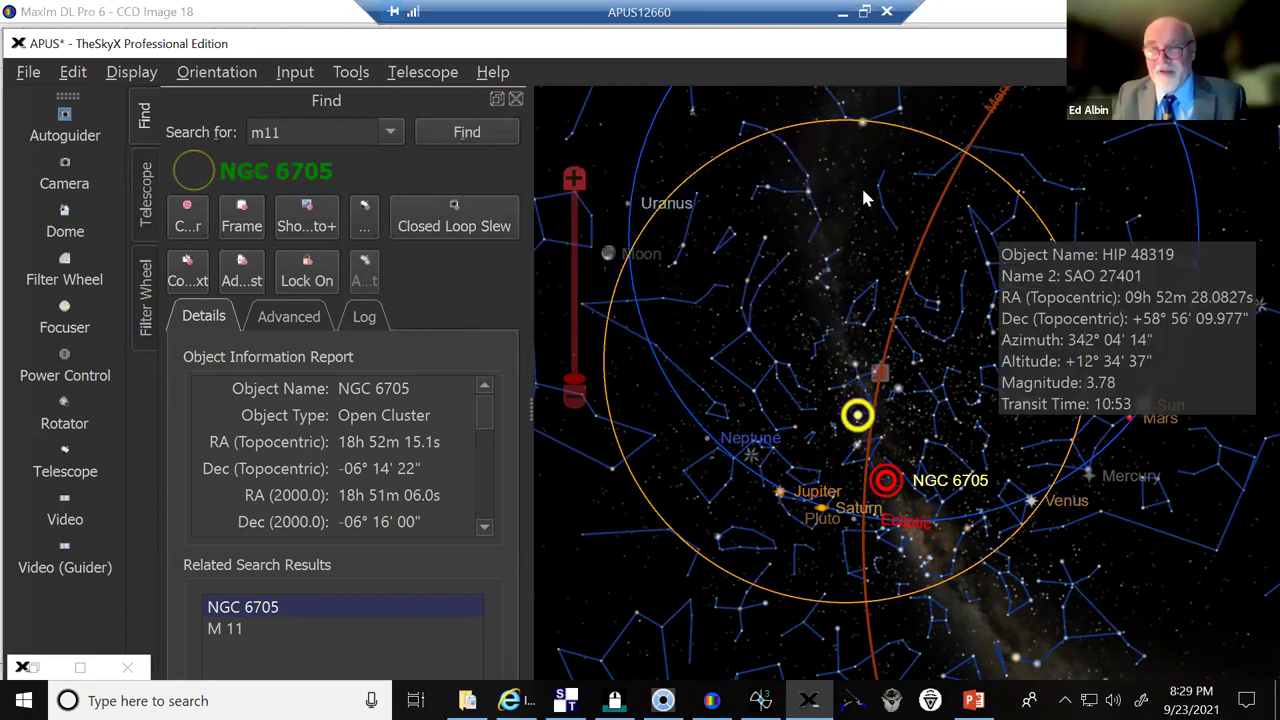
mouse_move(866, 198)
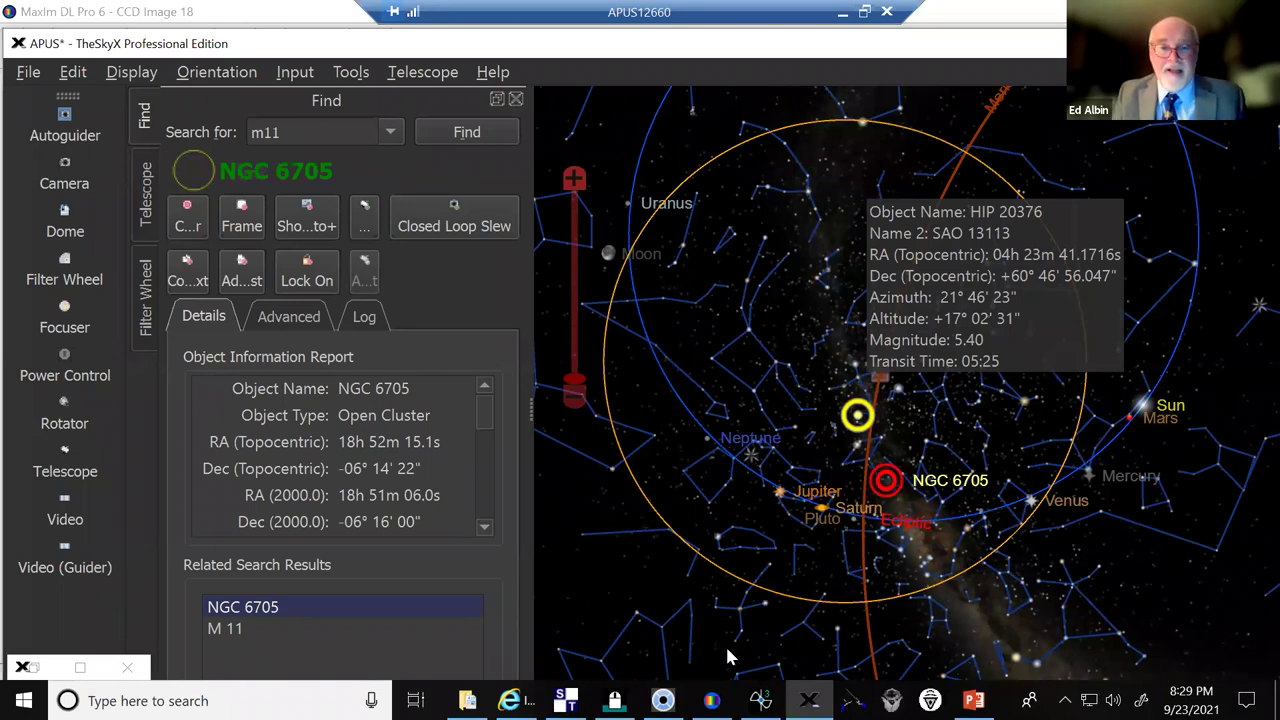
mouse_move(973, 700)
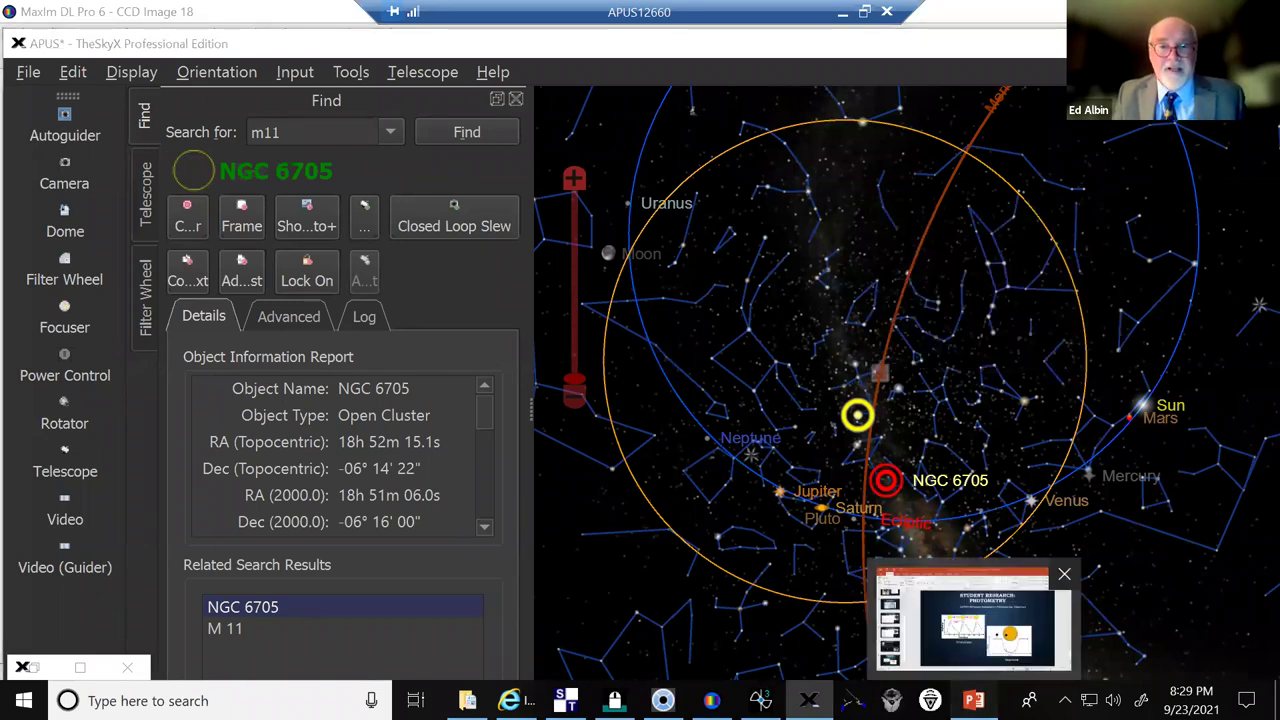
left_click(972, 620)
scroll(188, 220, "up", 2)
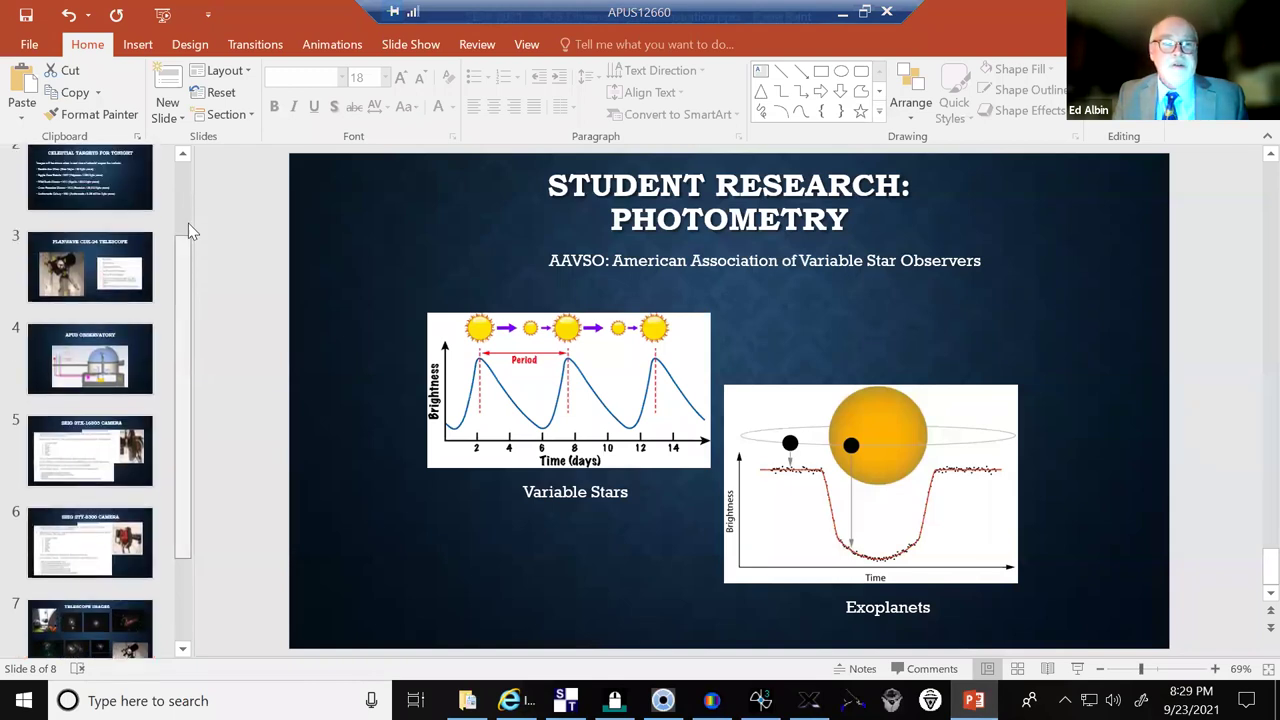
scroll(188, 220, "up", 1)
left_click(114, 250)
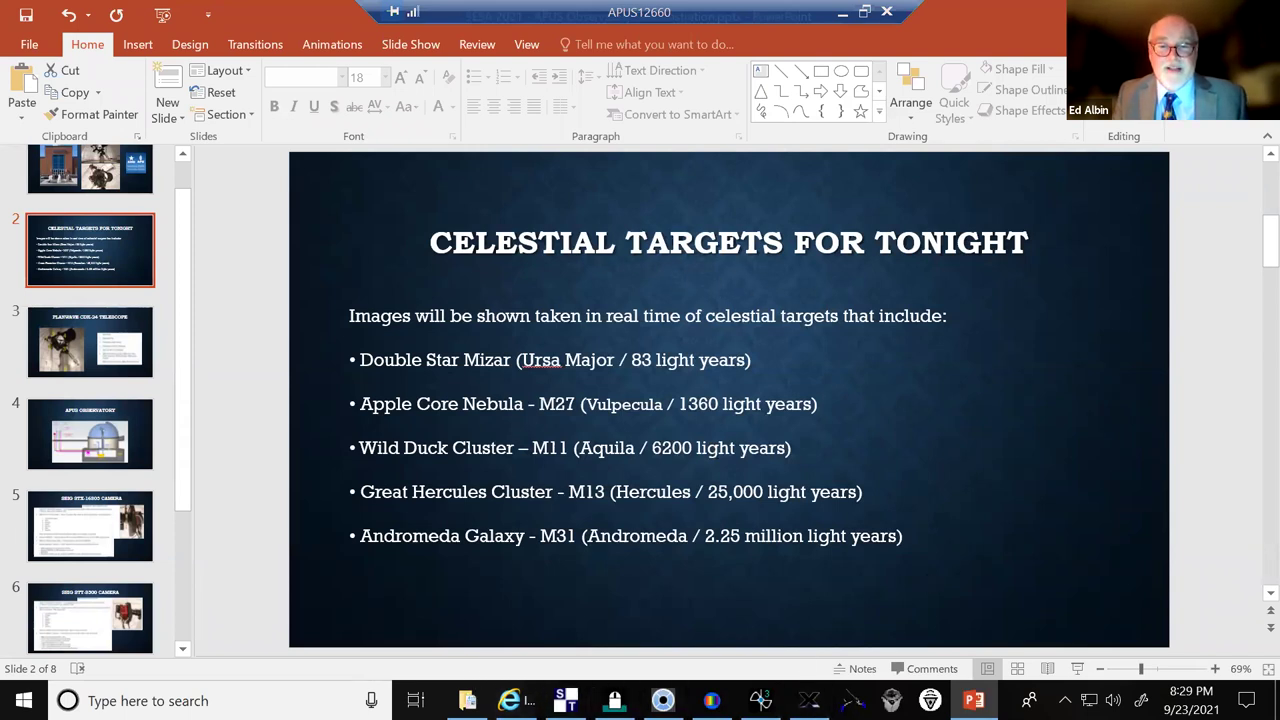
Switch to TheSkyX, slew the telescope to NGC 6705, and view the telescope on the Observatory-1 webcam in Internet Explorer
mouse_move(510, 702)
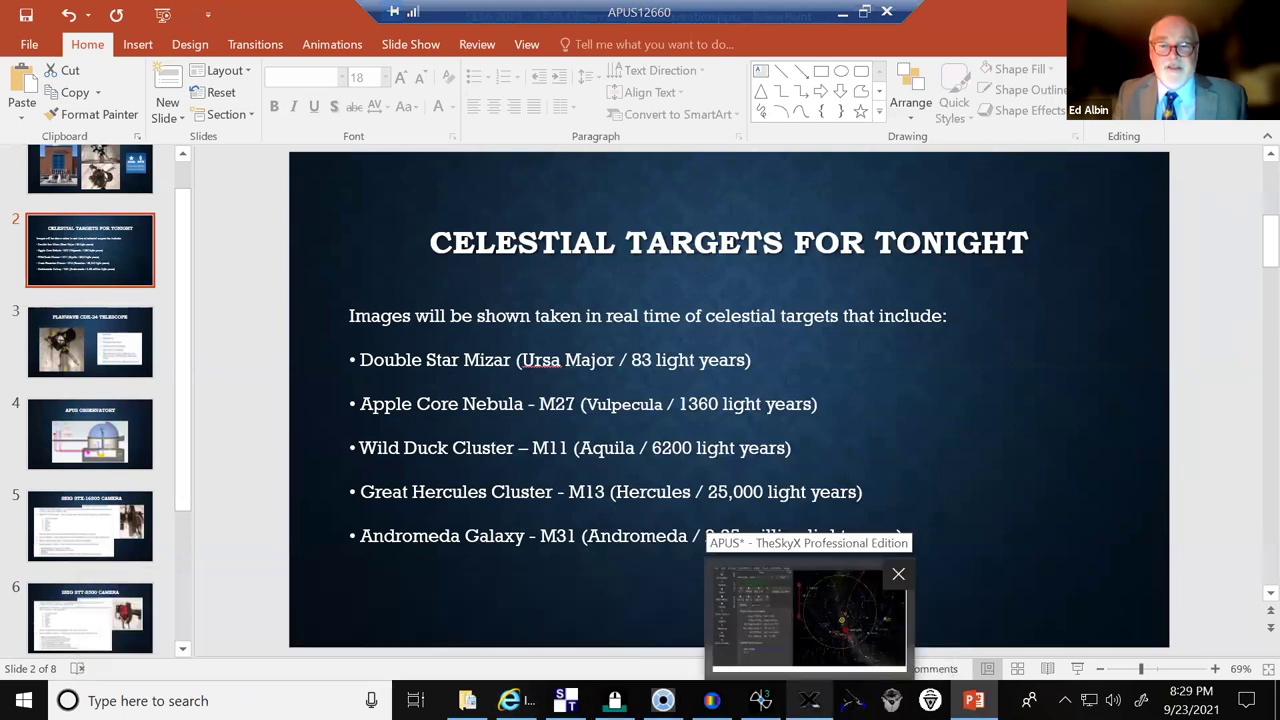
left_click(809, 700)
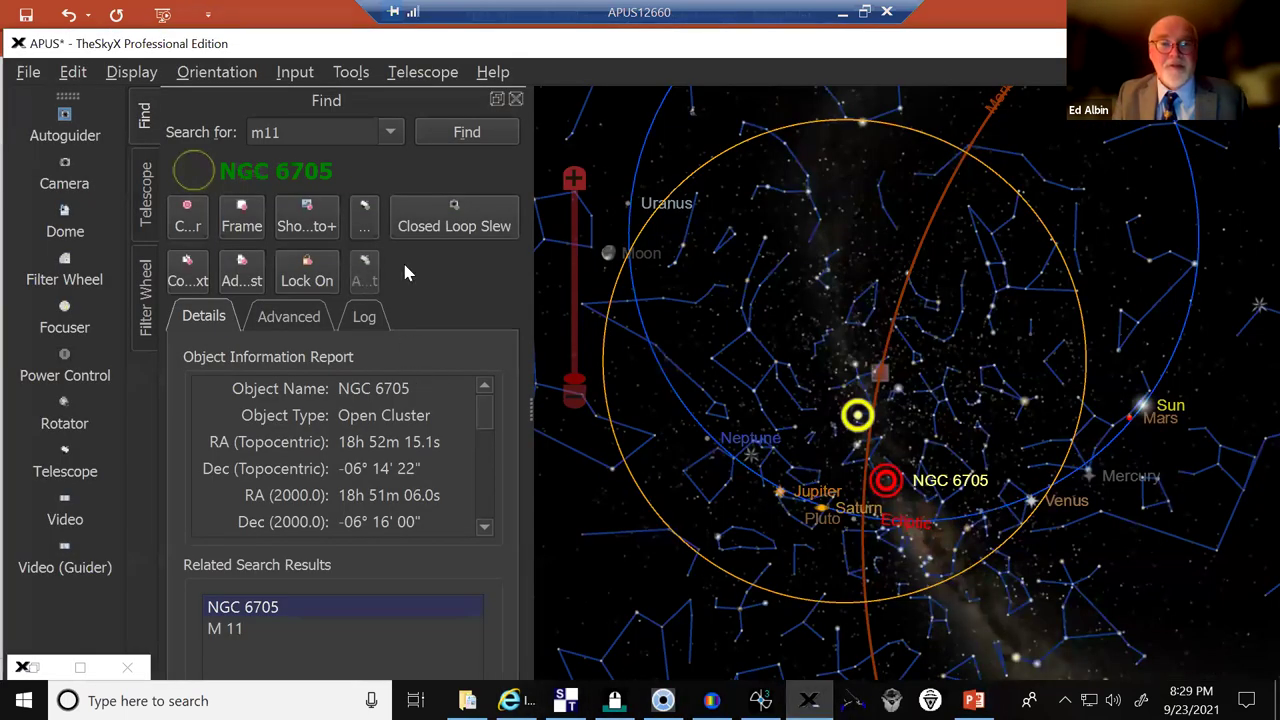
left_click(145, 188)
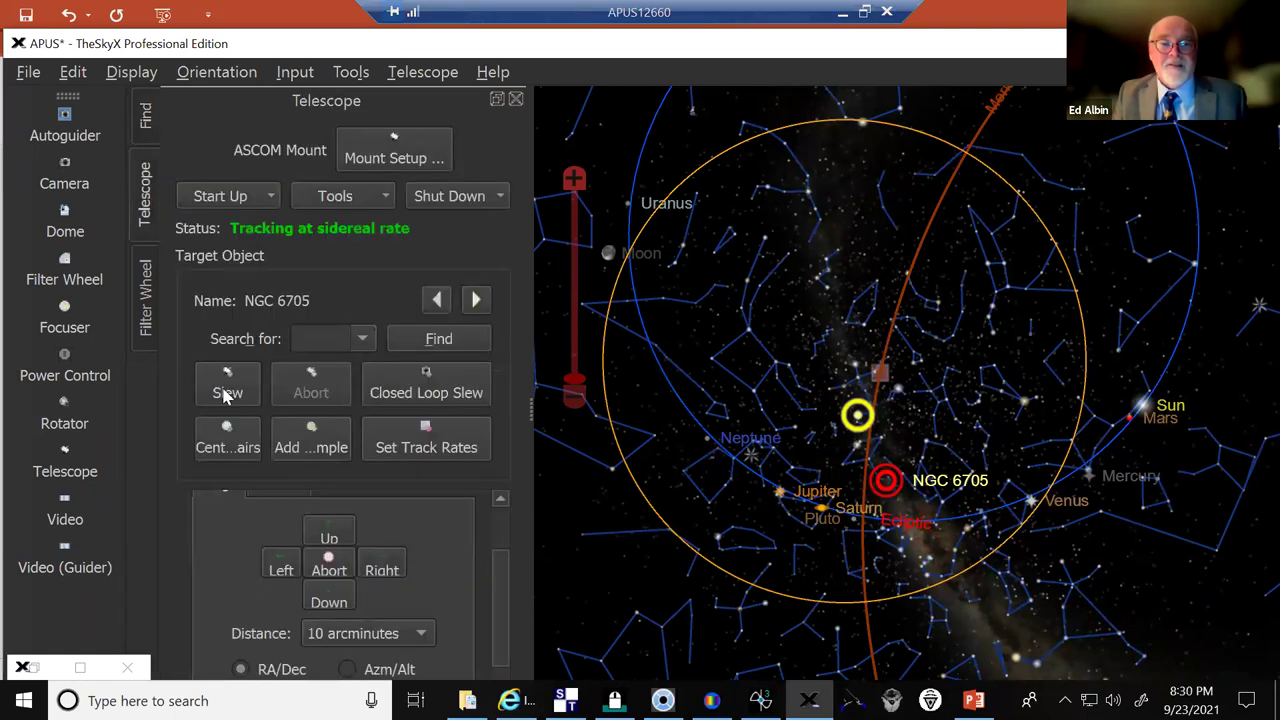
left_click(226, 392)
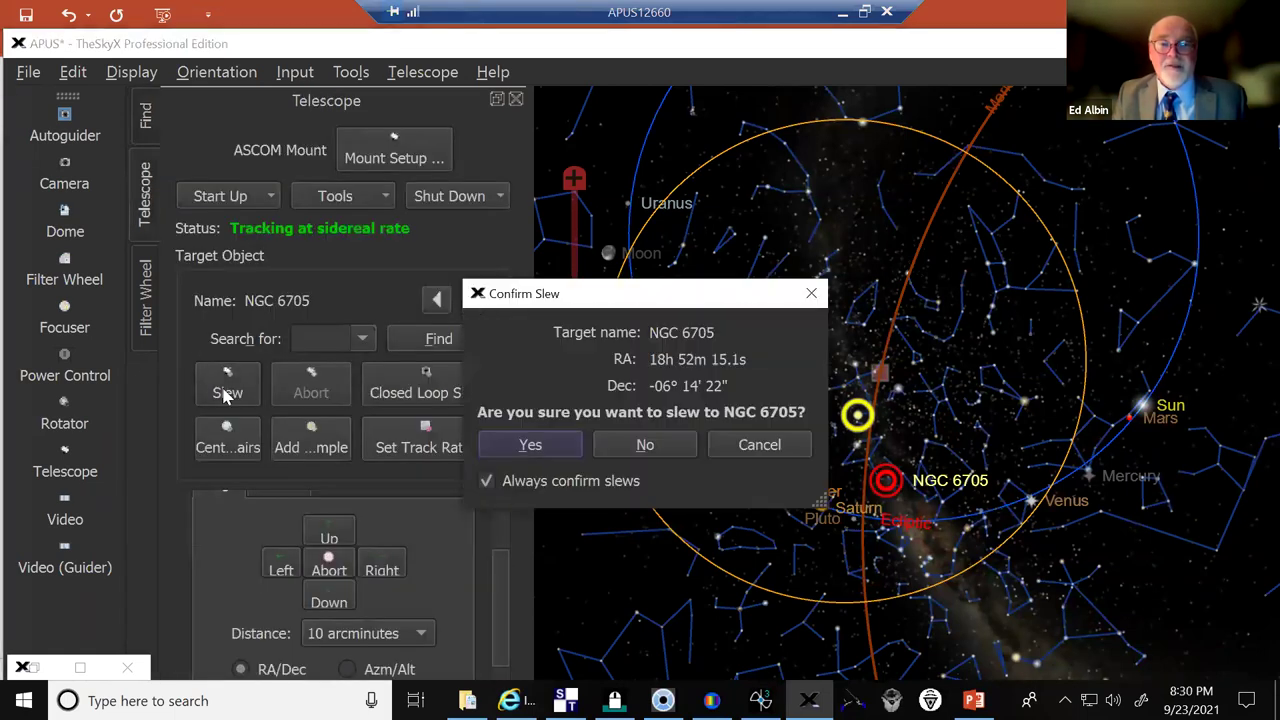
left_click(533, 449)
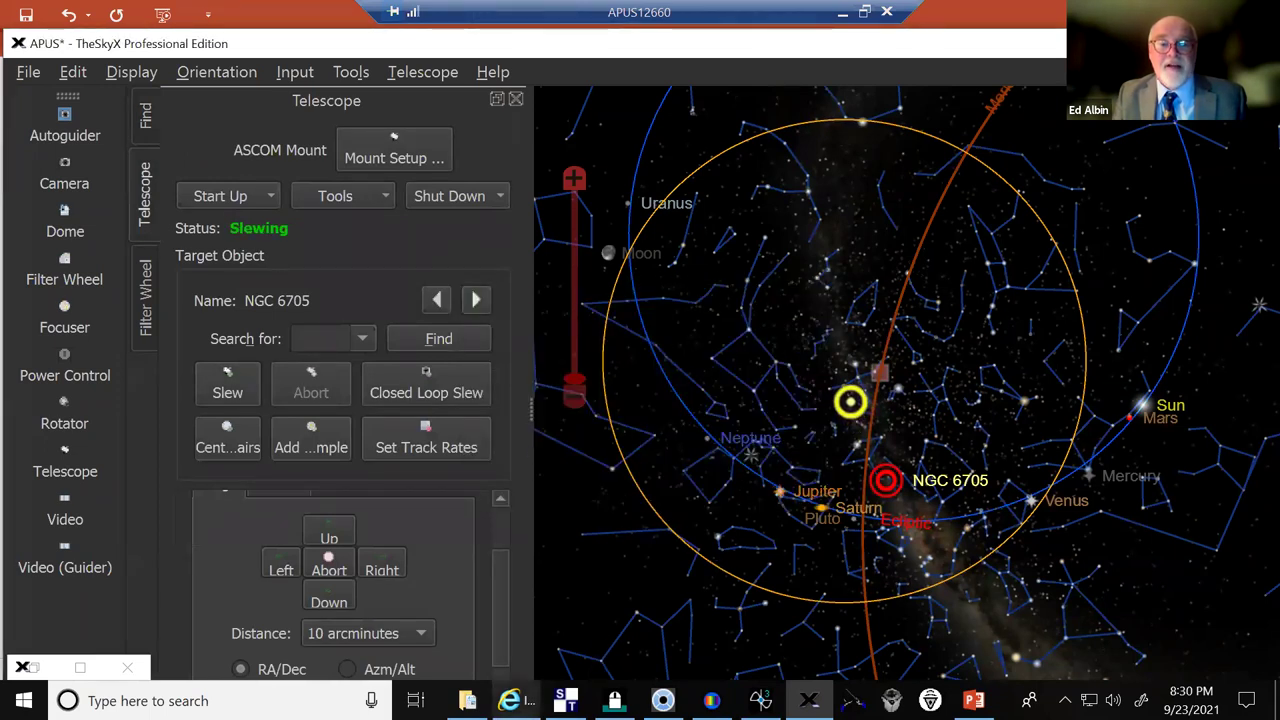
mouse_move(510, 700)
left_click(190, 628)
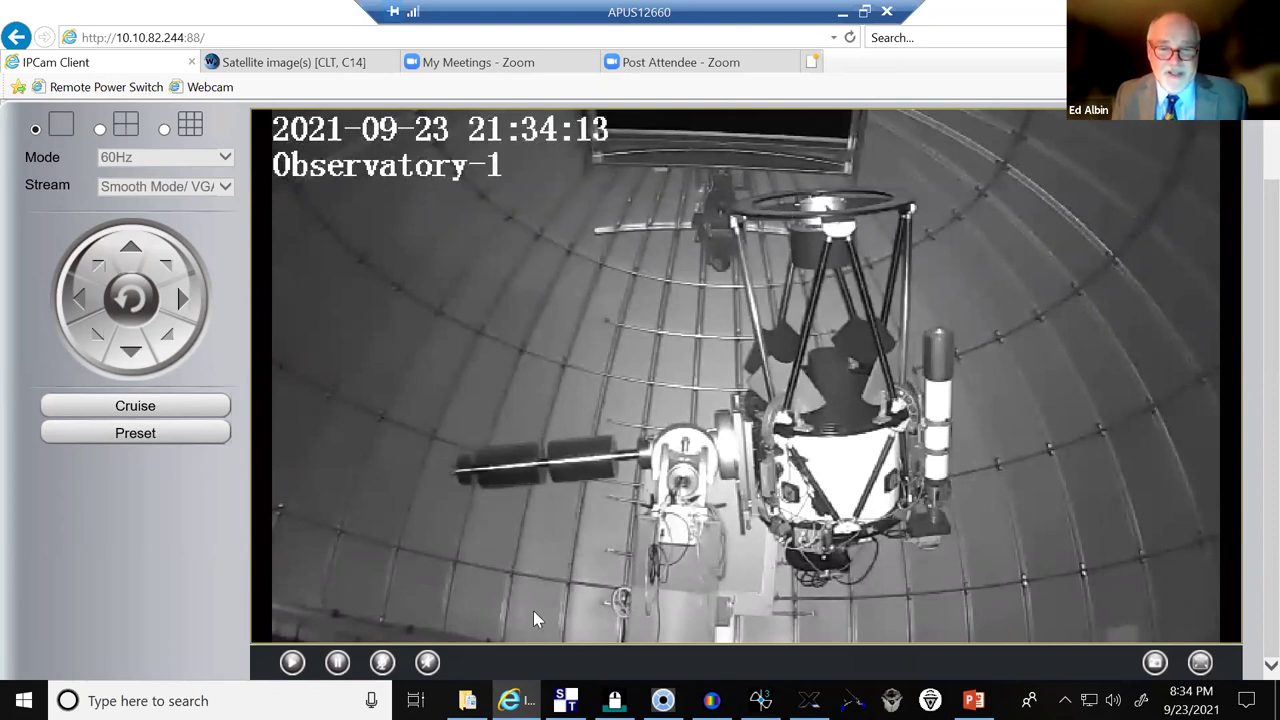
Switch to MaxIm DL and start a single 30-second Luminance exposure with the Find Star preset
left_click(711, 700)
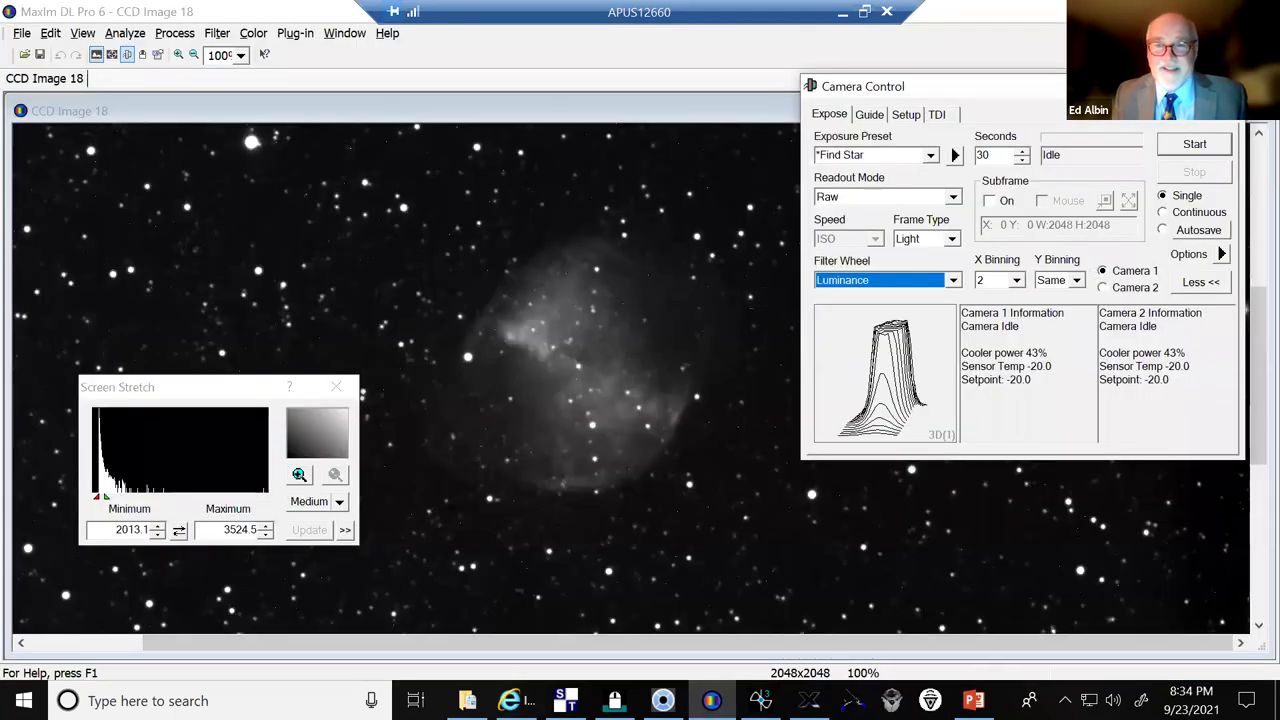
left_click(1194, 145)
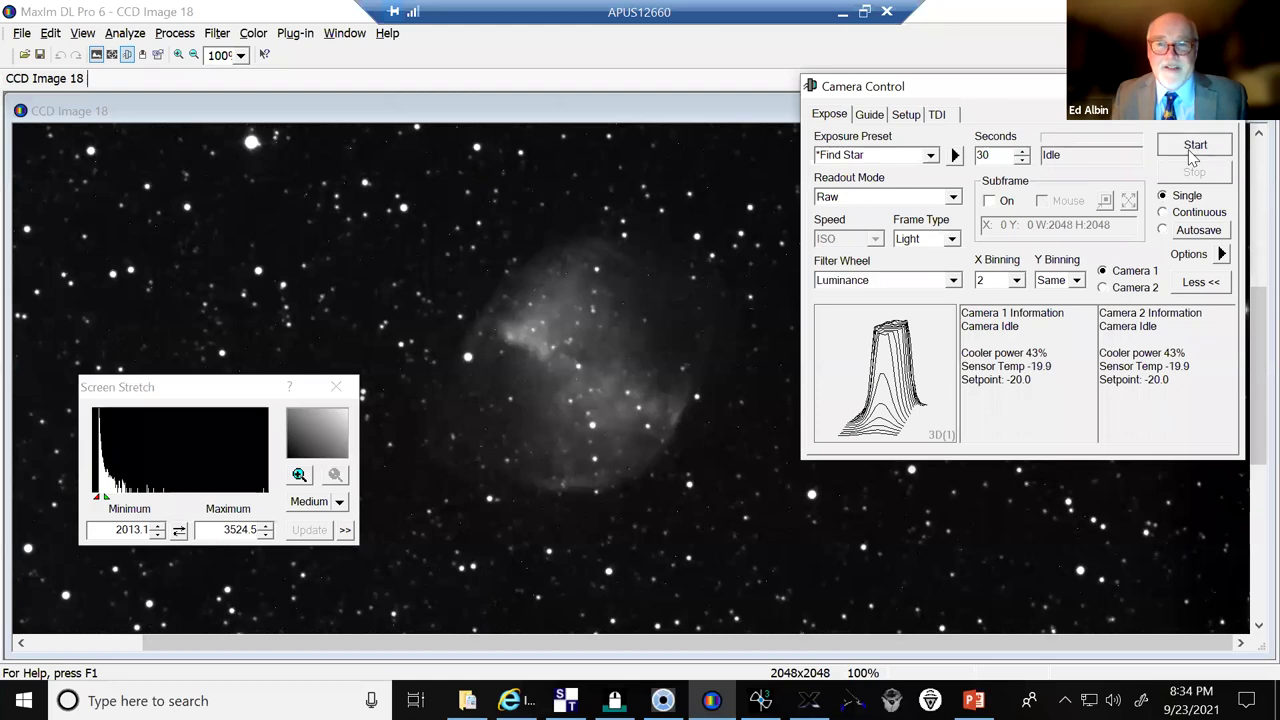
Set the image zoom to 50% and move the Screen Stretch window off the image to below the Camera Control window
left_click(240, 56)
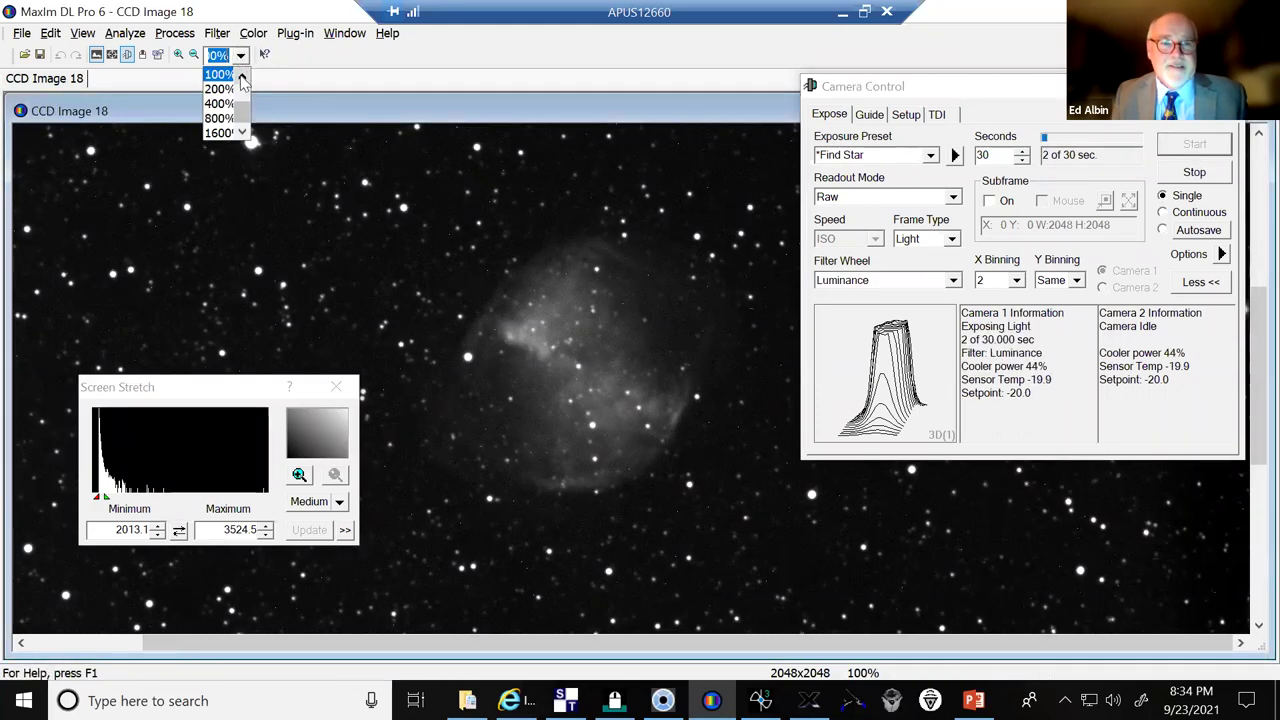
scroll(241, 77, "up", 3)
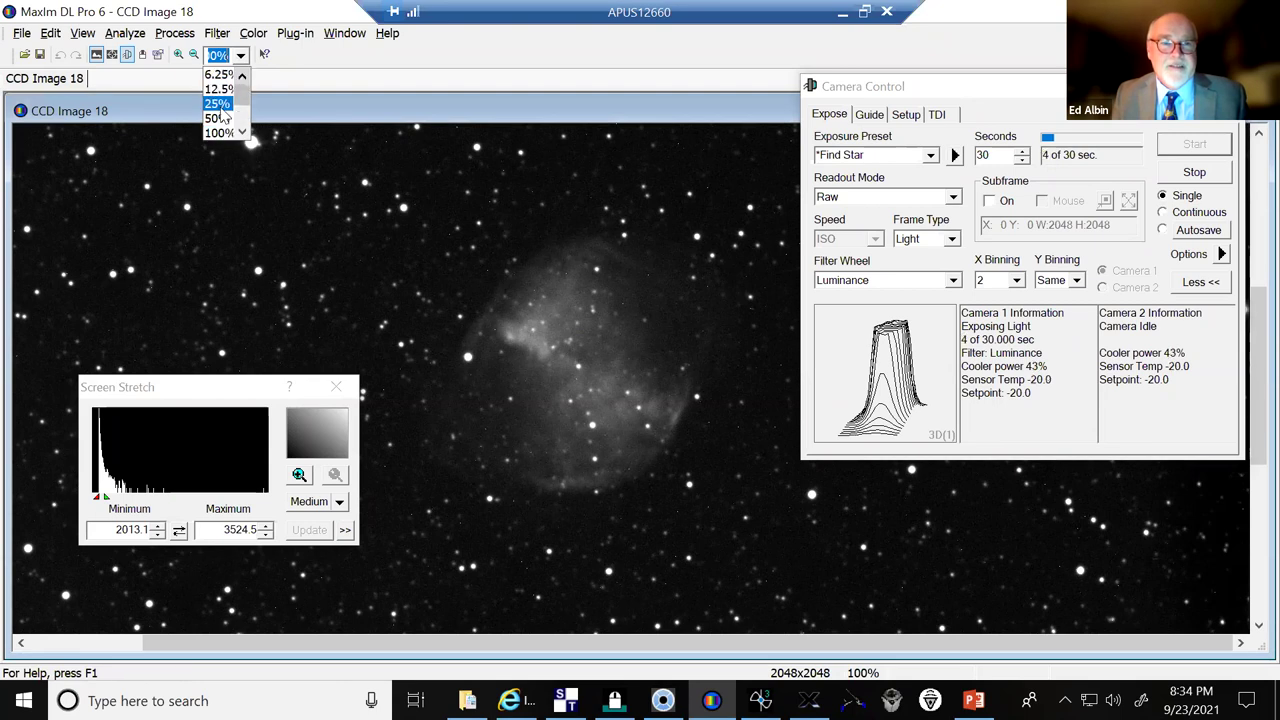
left_click(220, 105)
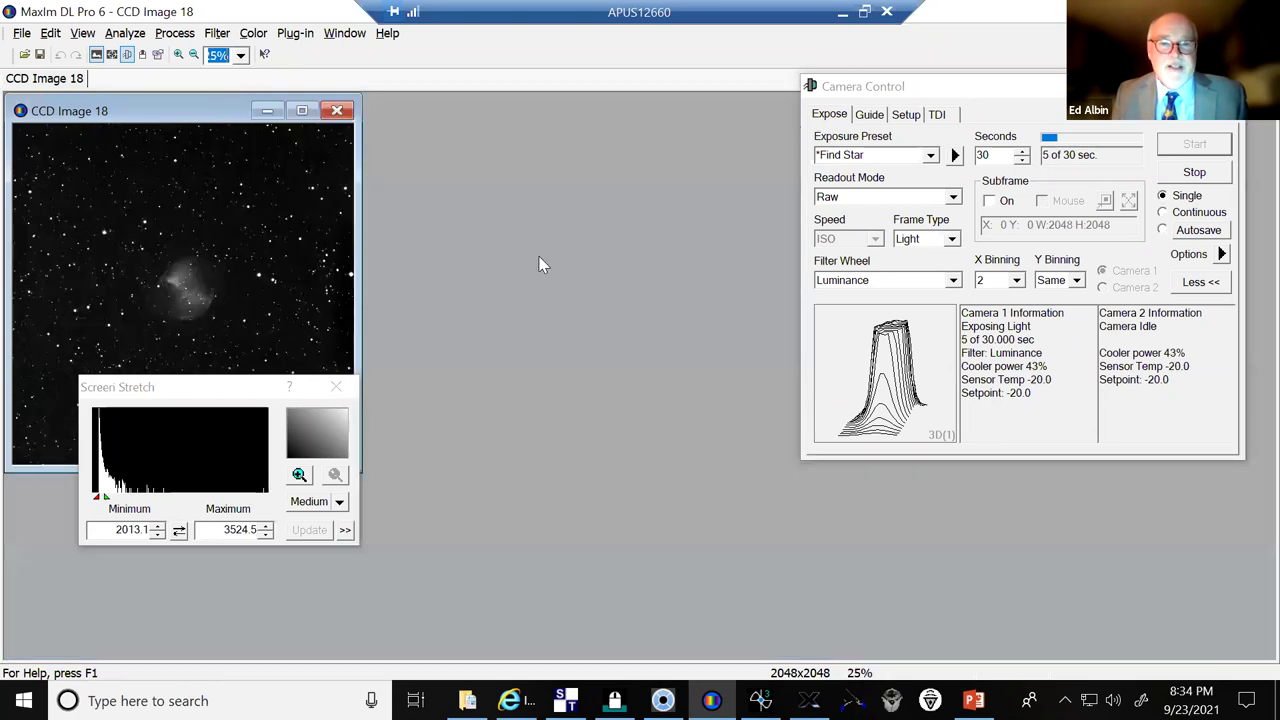
left_click(240, 57)
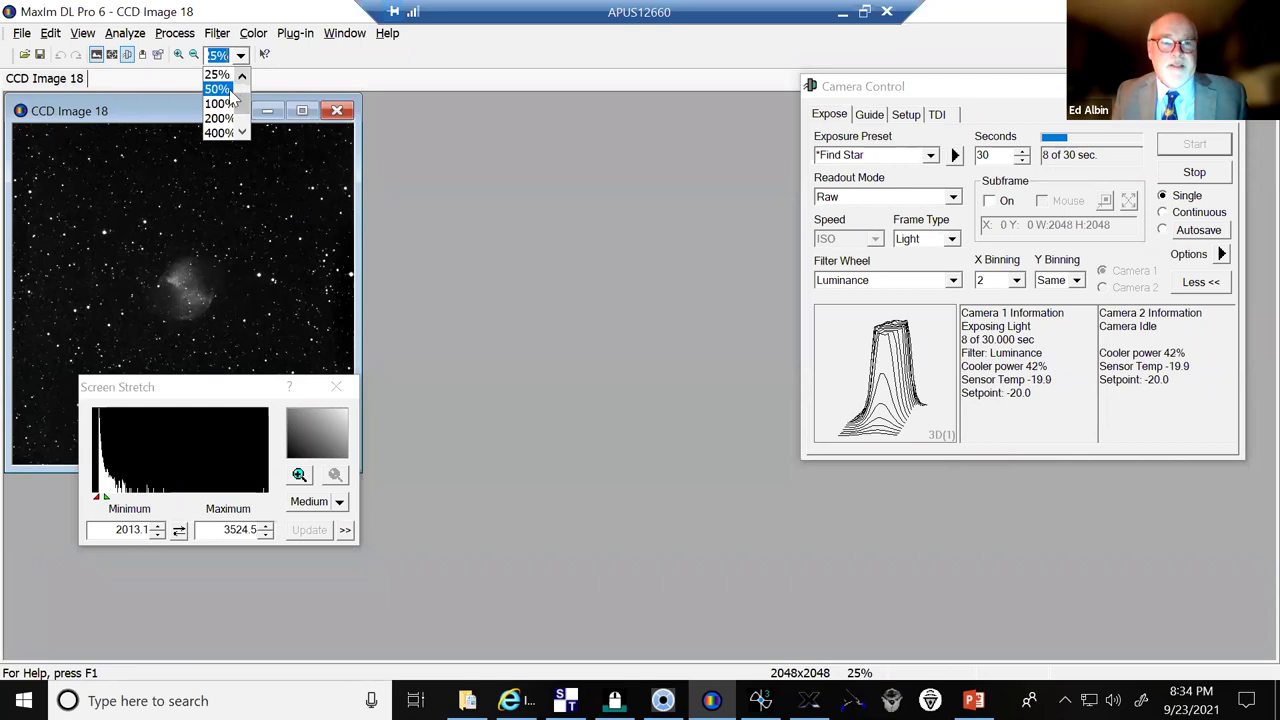
left_click(222, 89)
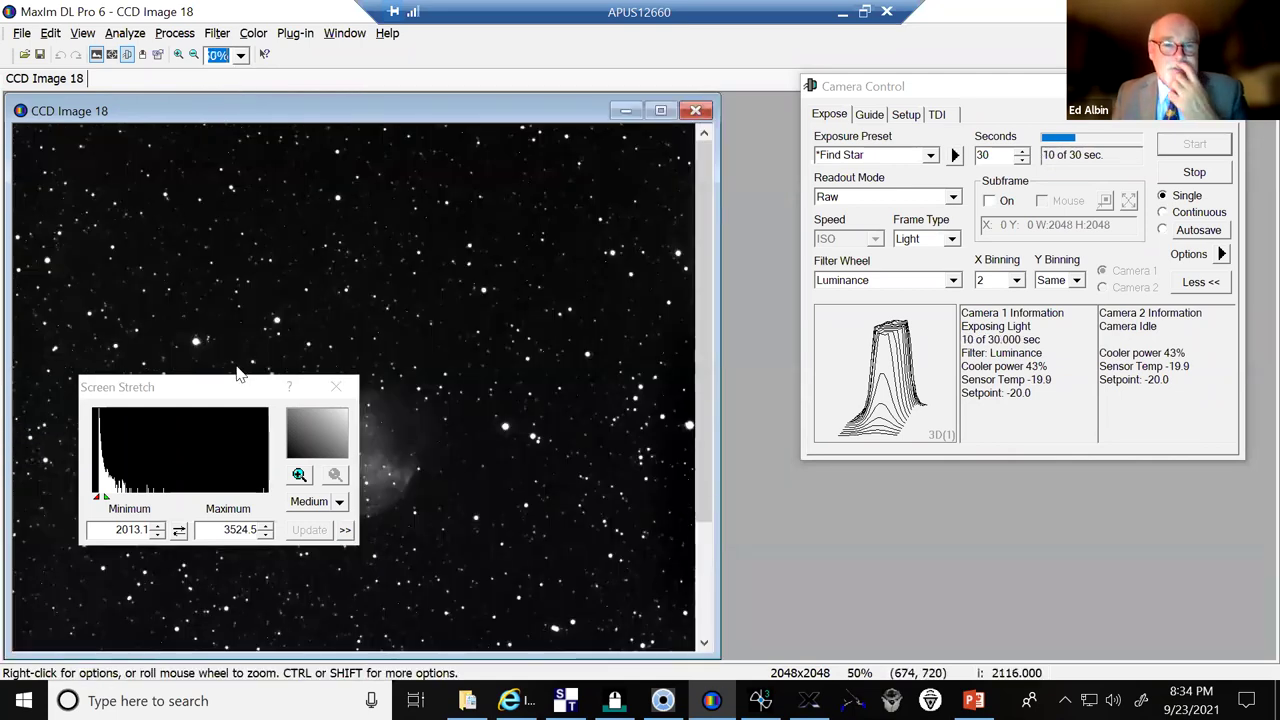
left_click_drag(266, 388, 891, 493)
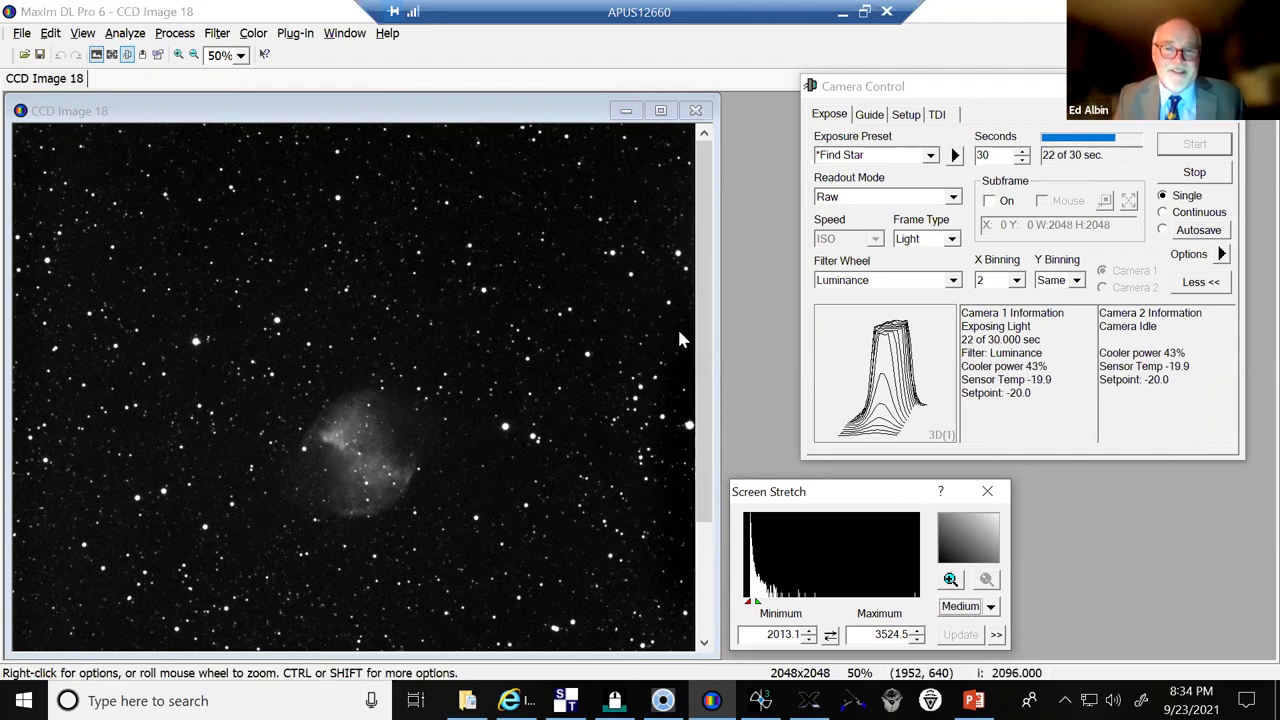
left_click_drag(700, 345, 701, 384)
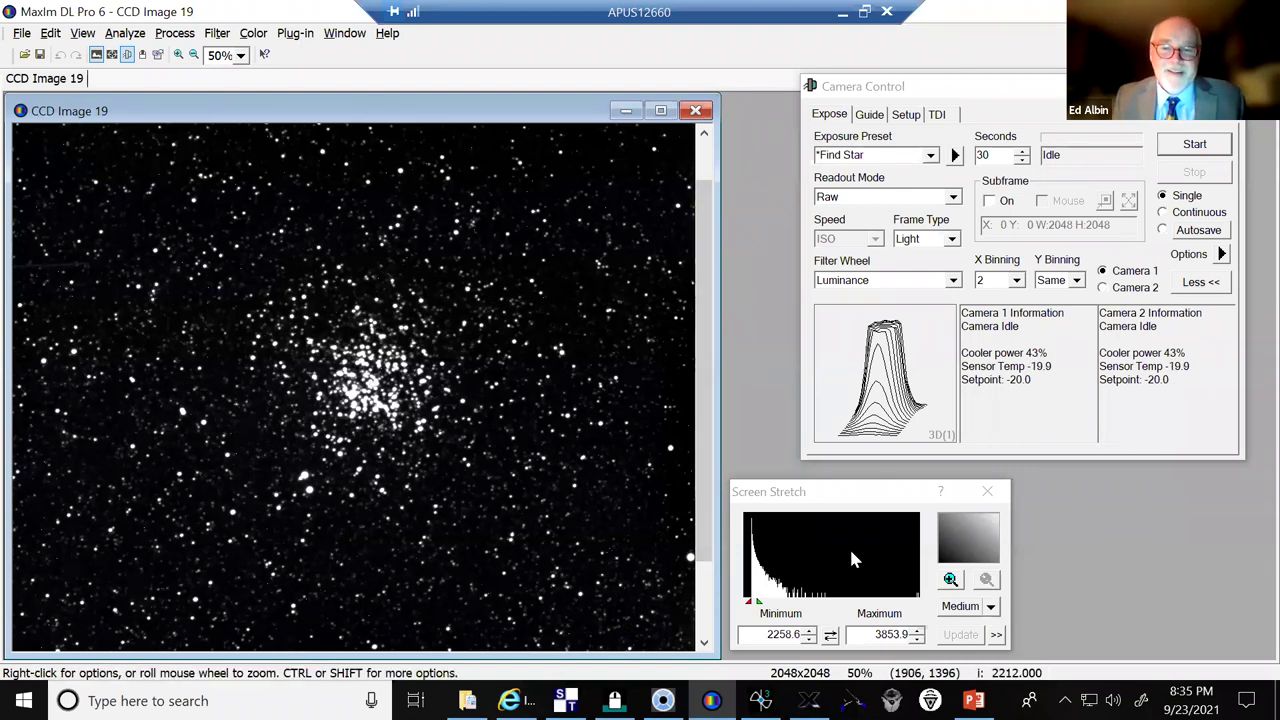
Set the screen stretch of the new star cluster image to Low
left_click(985, 607)
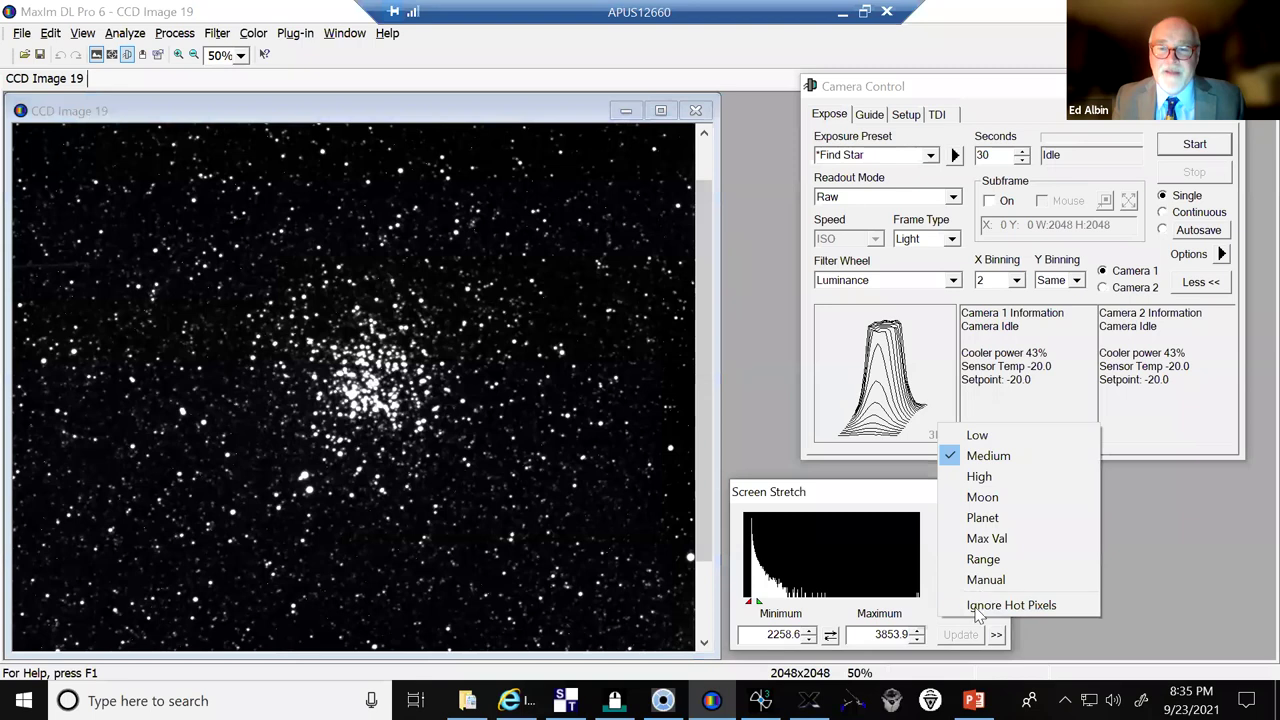
left_click(892, 487)
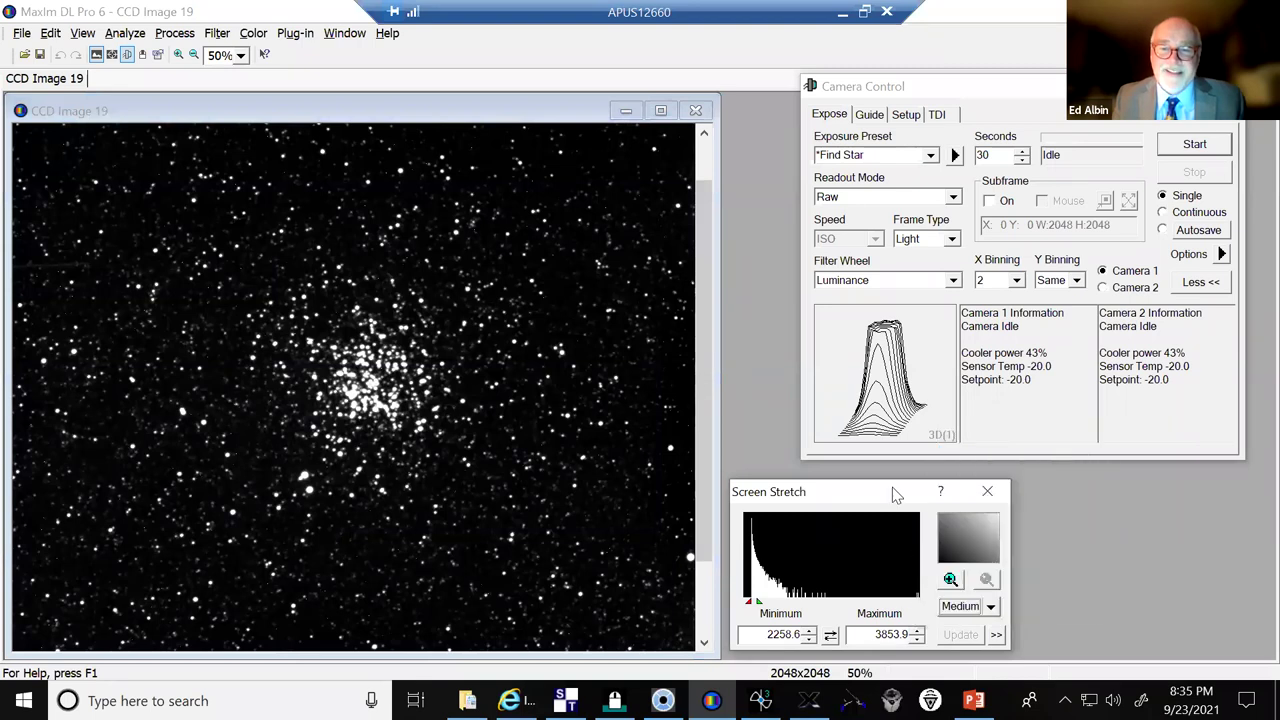
left_click(990, 606)
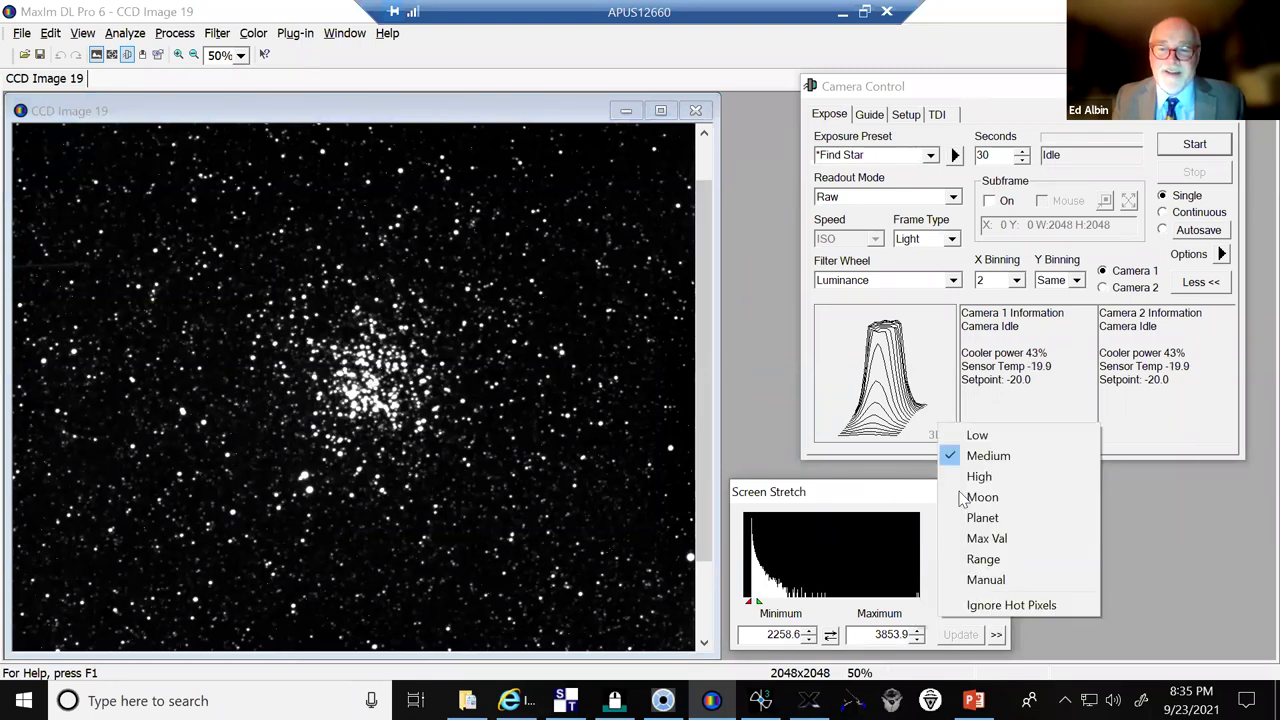
left_click(980, 437)
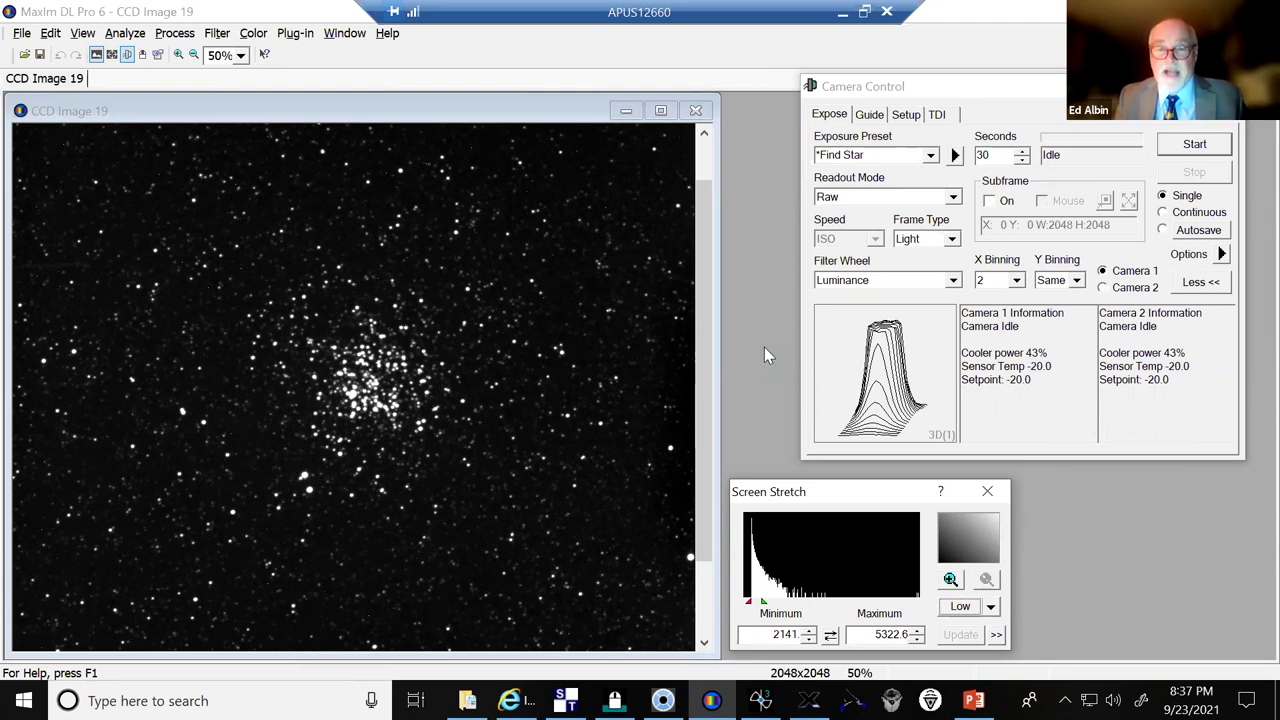
Switch to TheSkyX and find m13 on the sky chart
left_click(810, 700)
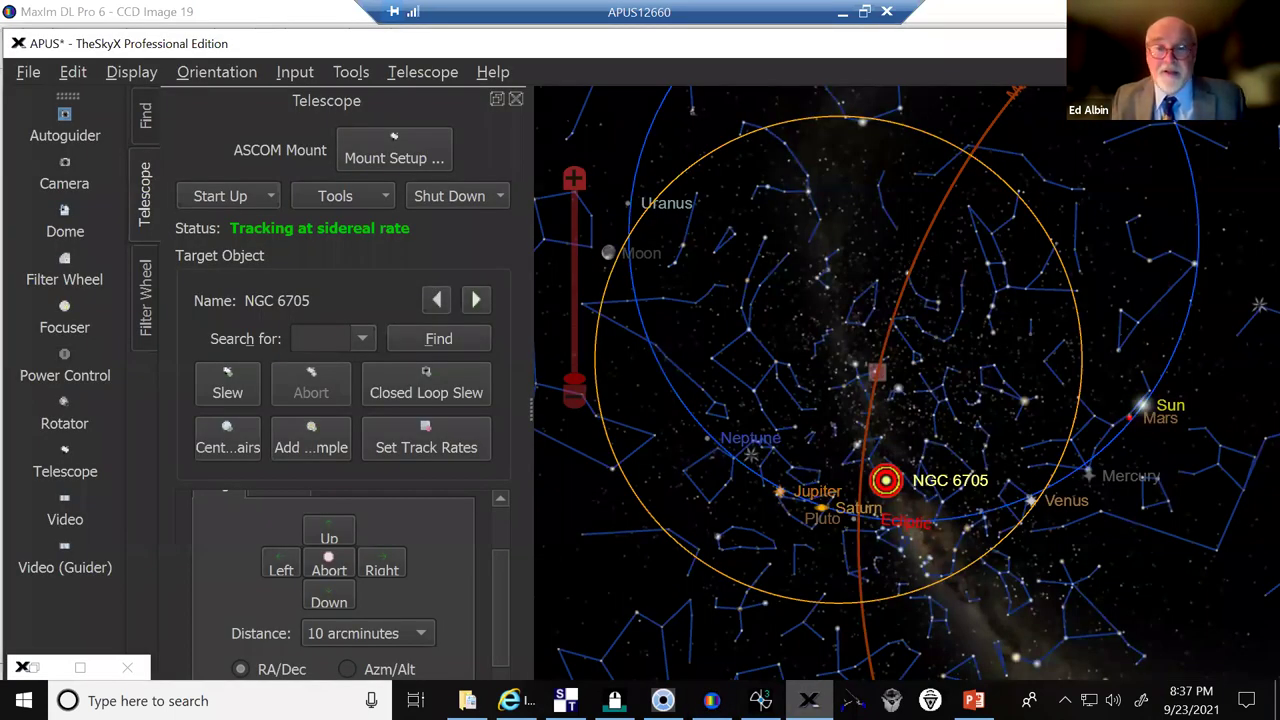
left_click(147, 115)
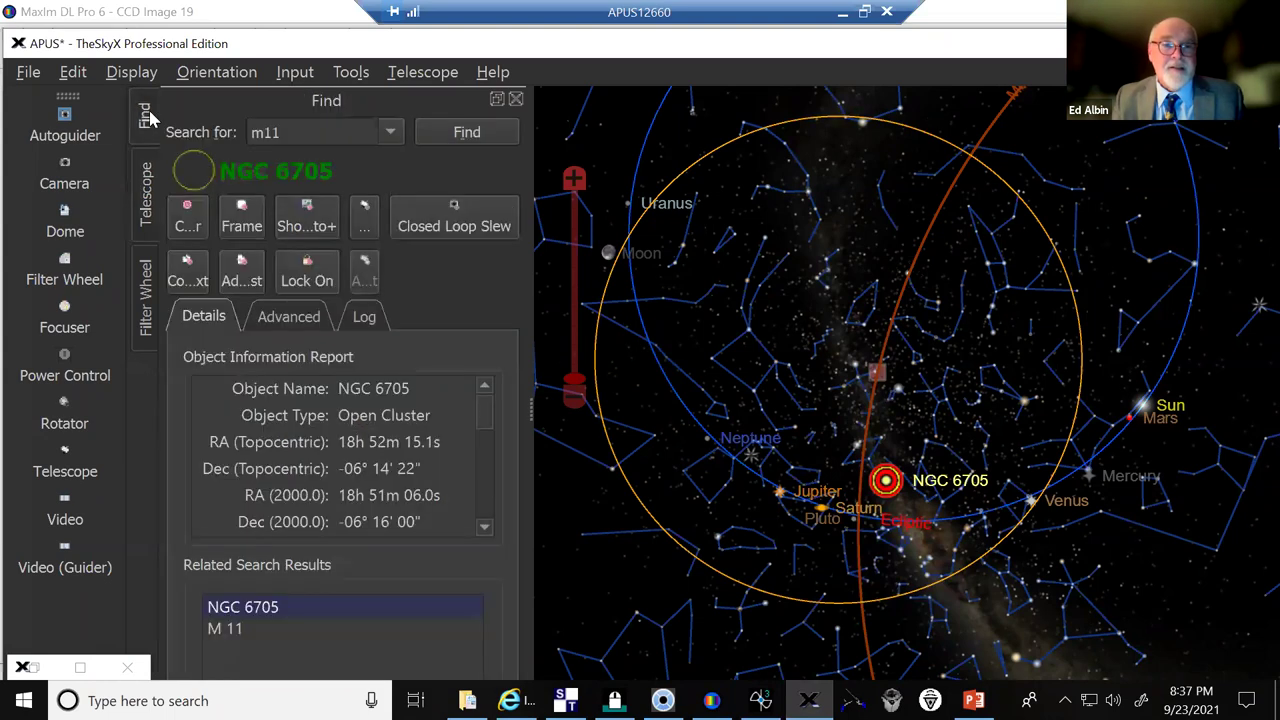
left_click(308, 137)
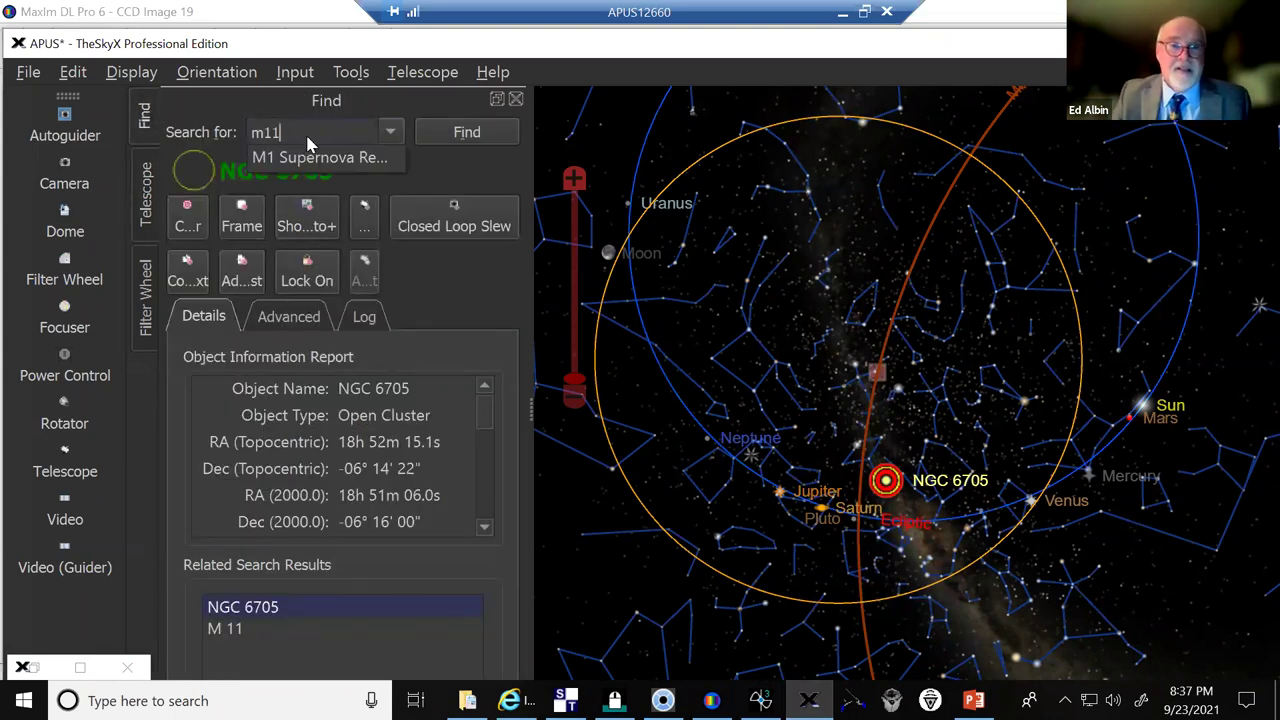
key("BackSpace")
type("3")
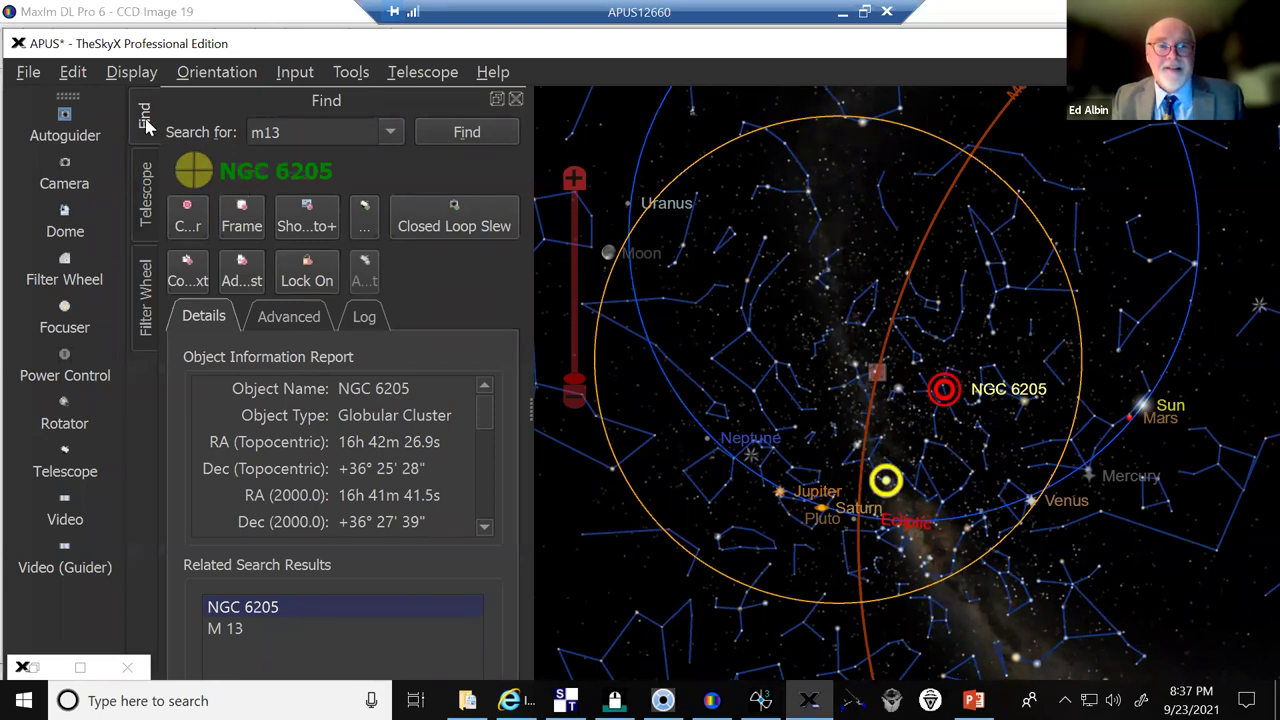
Slew the telescope to NGC 6205, confirm the slew, and switch to the observatory webcam view
left_click(146, 192)
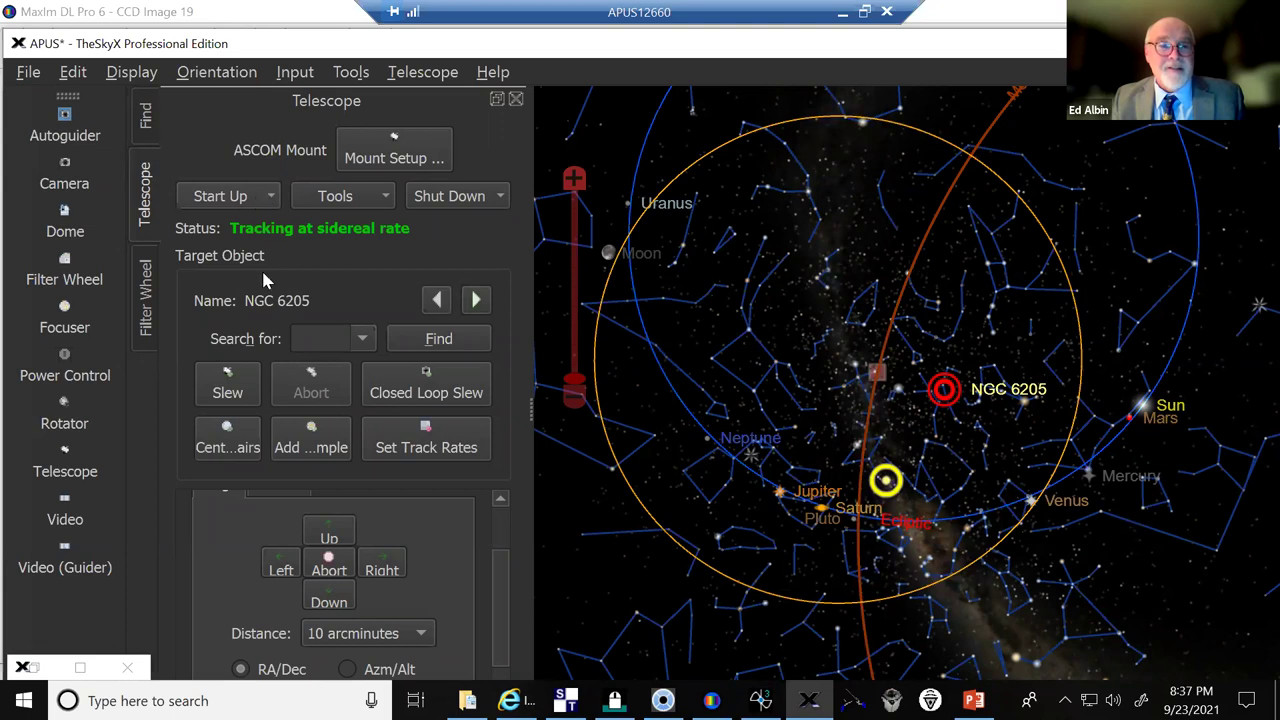
left_click(228, 393)
left_click(520, 445)
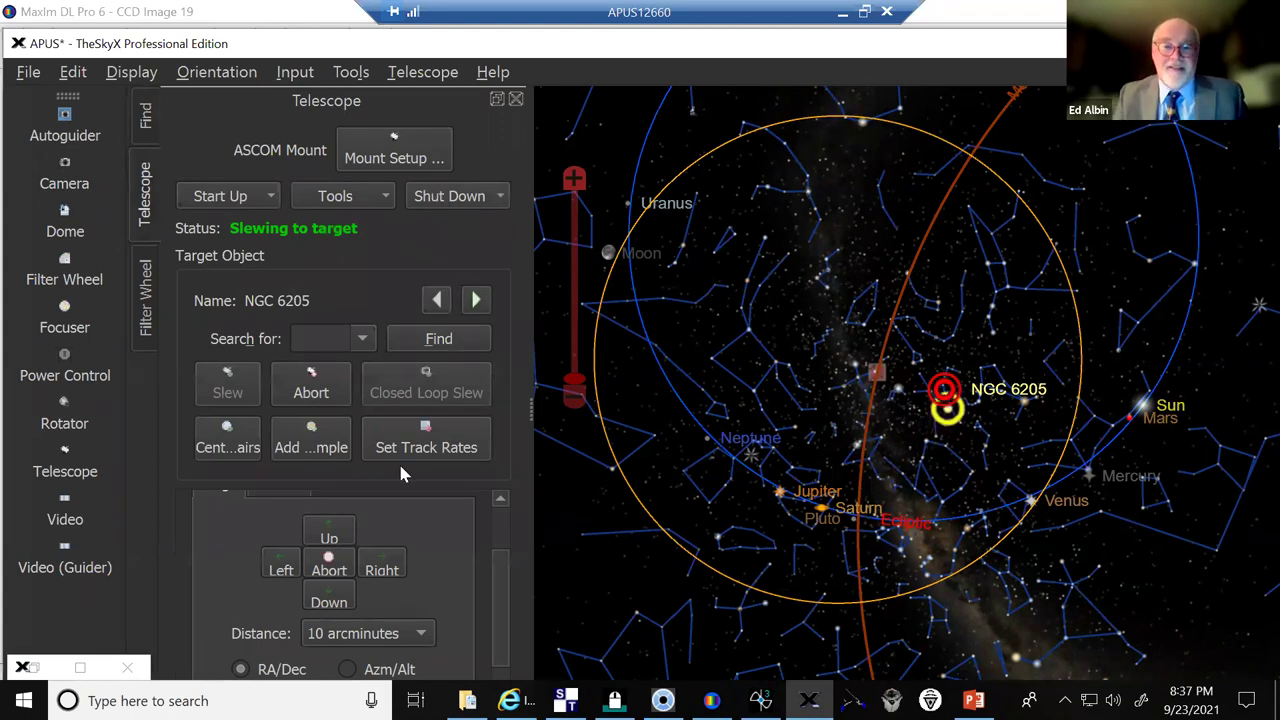
key("alt+Tab")
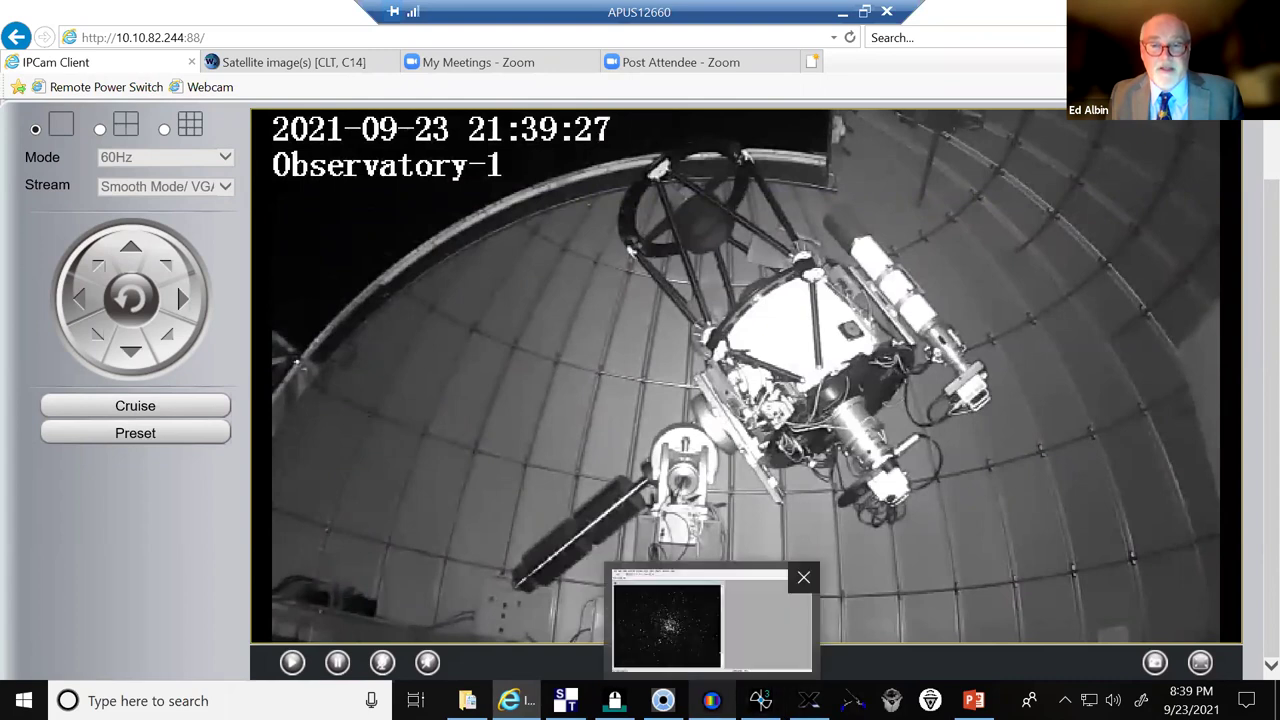
Switch to MaxIm DL, take a single 30-second Luminance exposure of the cluster and reapply the Low screen stretch
left_click(711, 700)
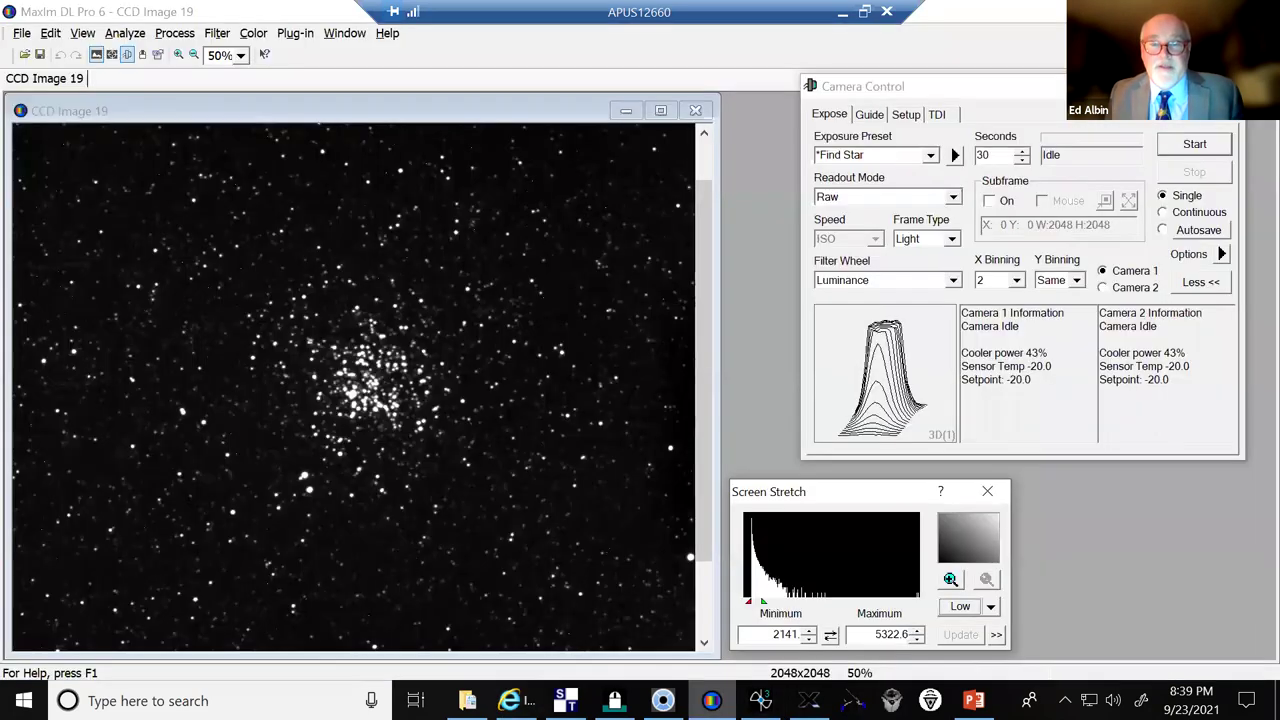
left_click(1194, 145)
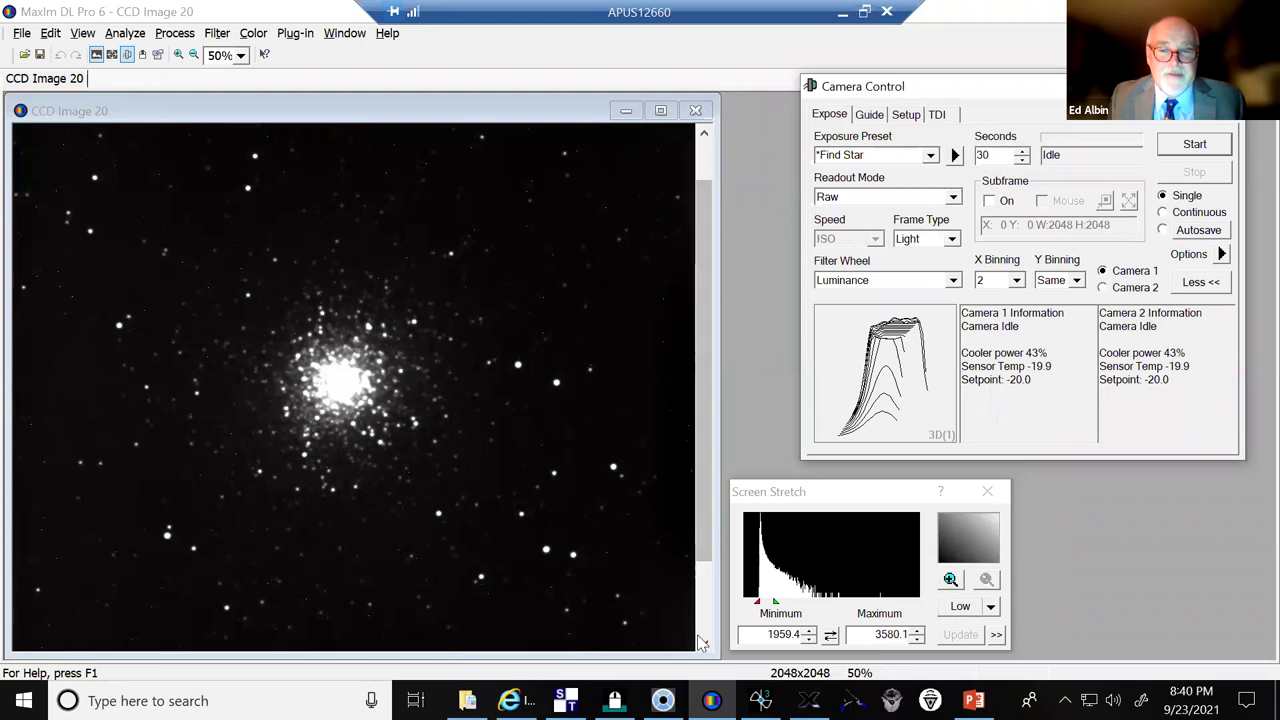
left_click(991, 606)
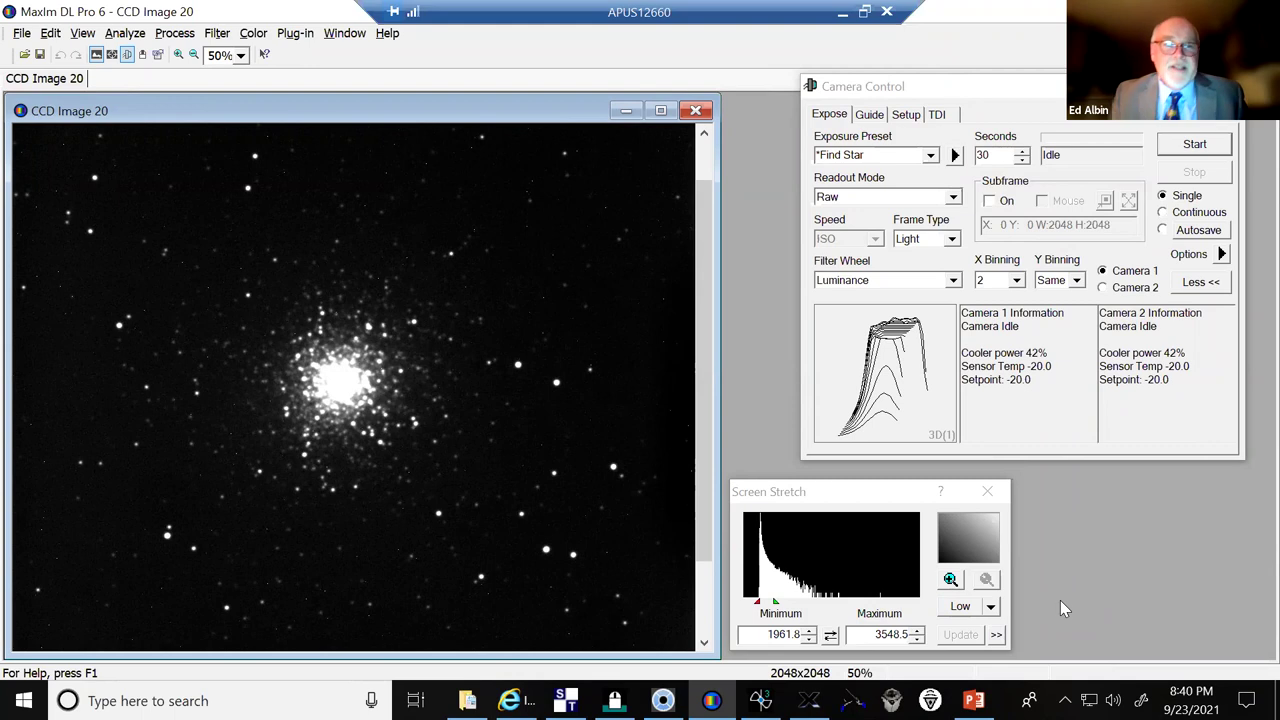
Zoom the cluster image to 100% and move the Camera Control and Screen Stretch windows clear of the cluster
left_click(241, 57)
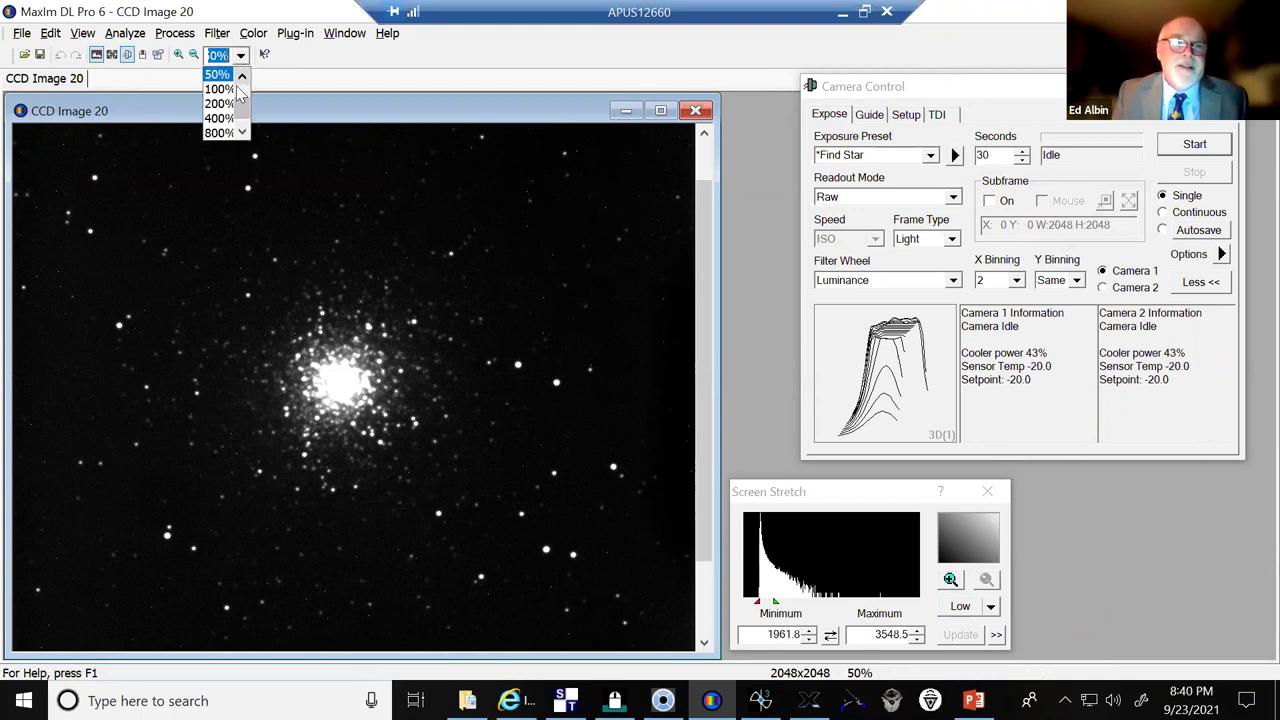
left_click(220, 88)
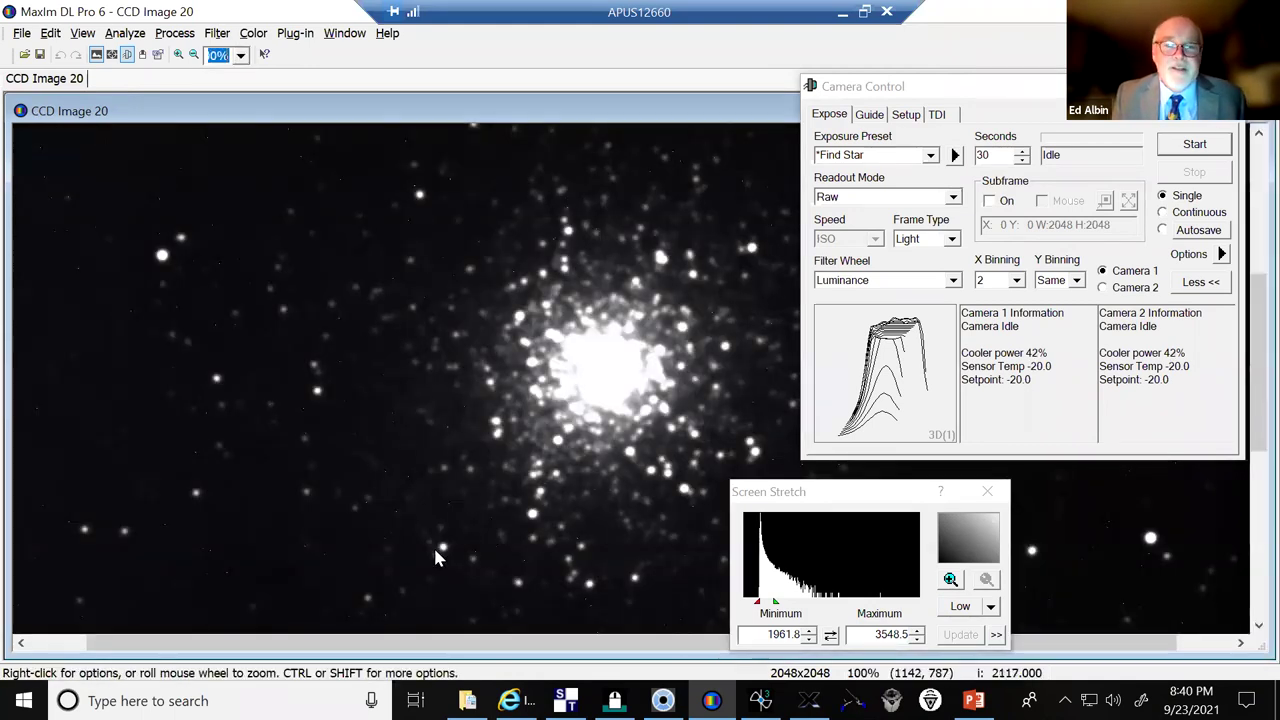
left_click_drag(449, 644, 580, 647)
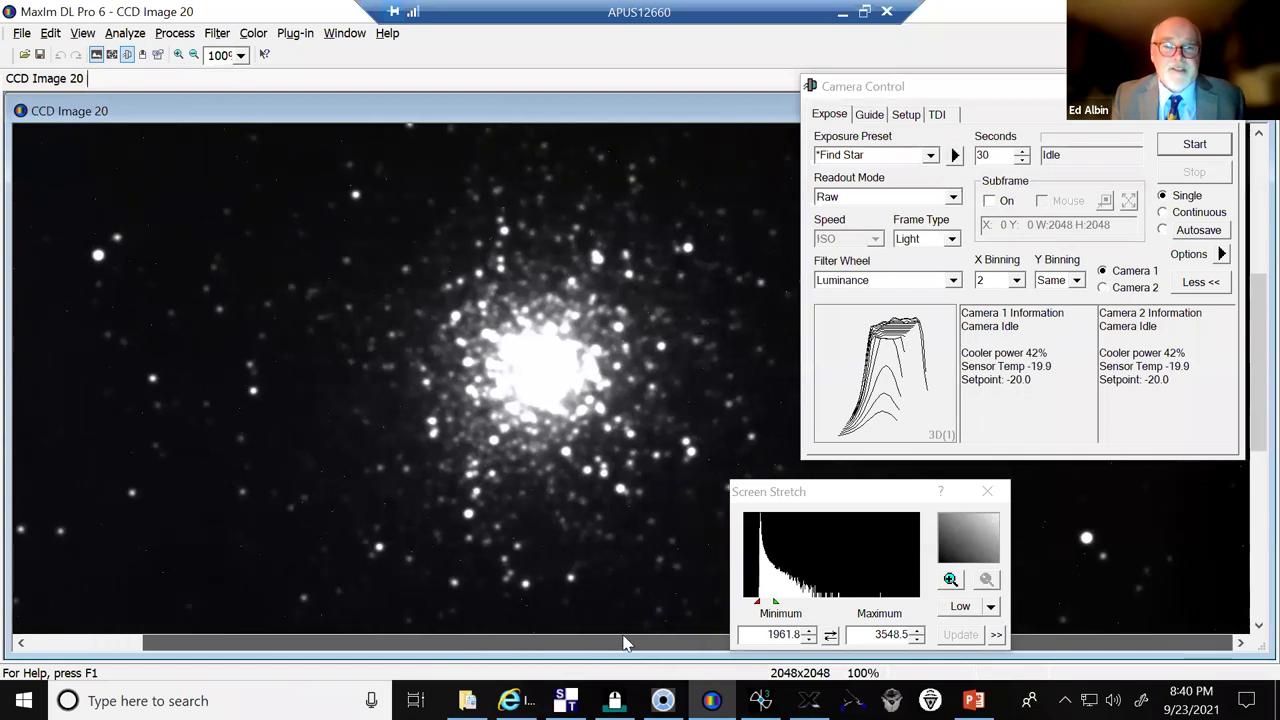
left_click_drag(856, 92, 939, 36)
left_click_drag(880, 491, 184, 444)
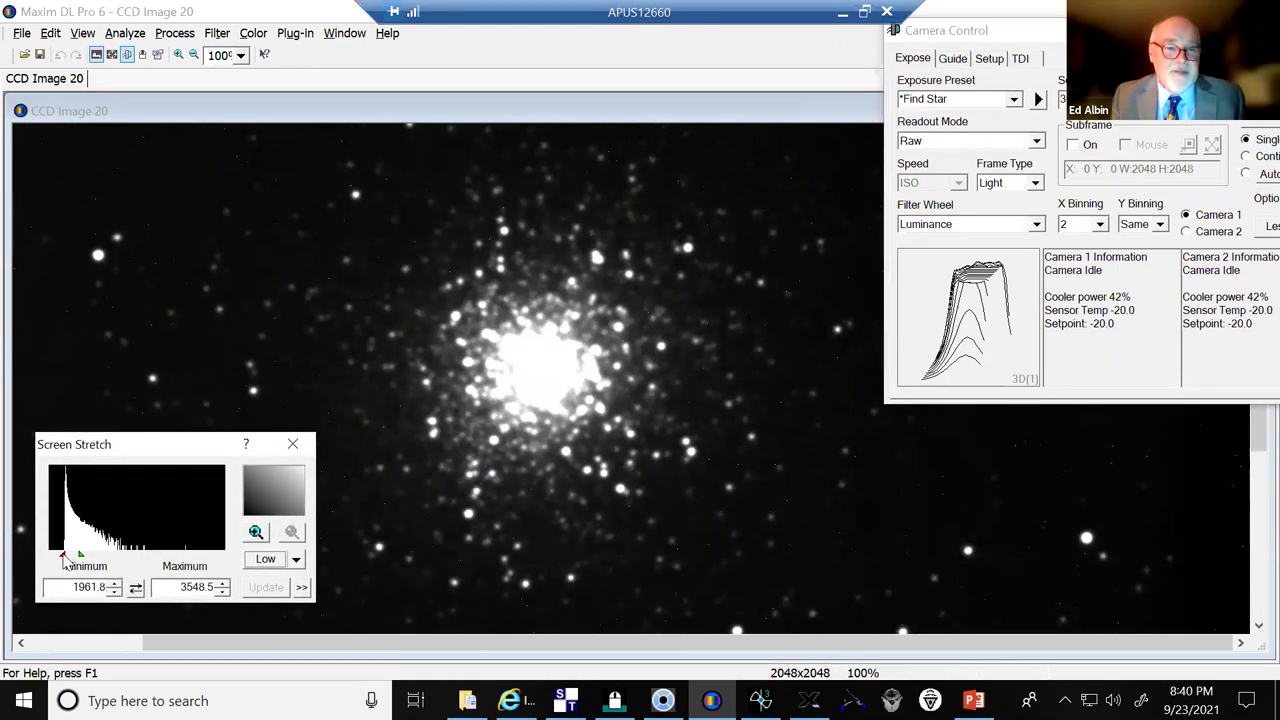
Try raising the screen stretch minimum to 2283.3, and return the stretch to Low
left_click_drag(64, 562, 68, 562)
left_click(297, 560)
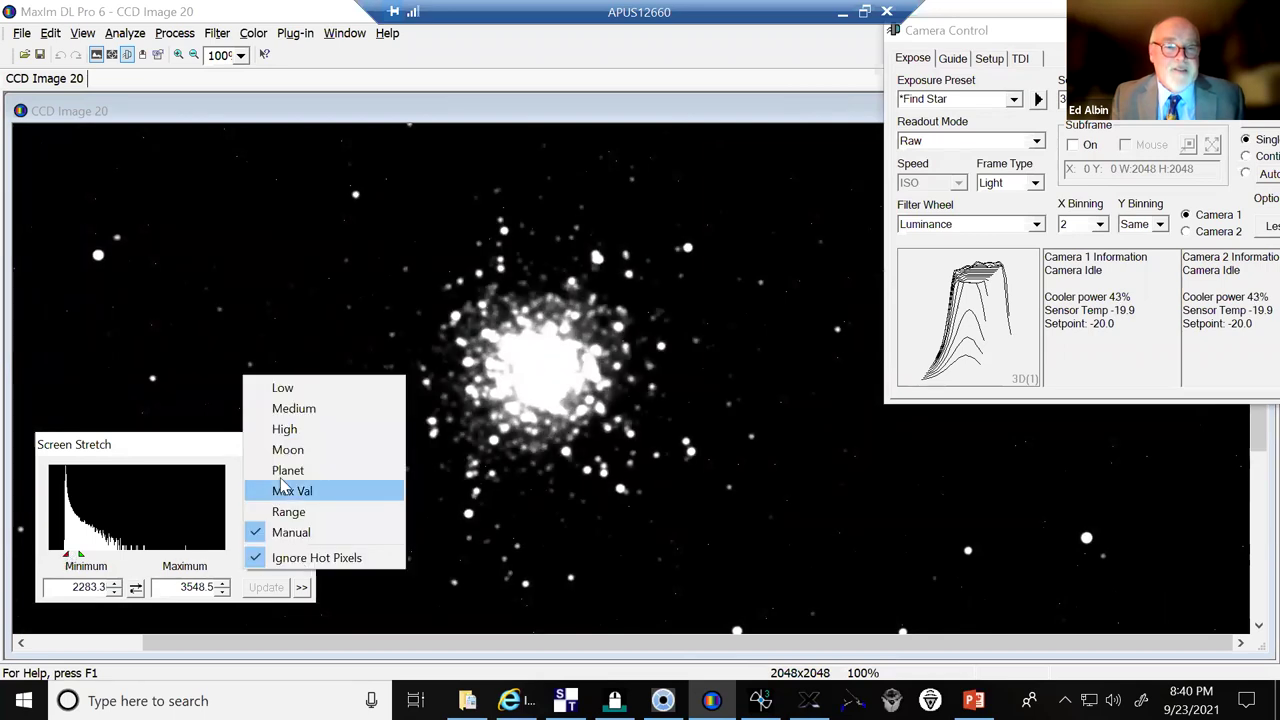
left_click(286, 387)
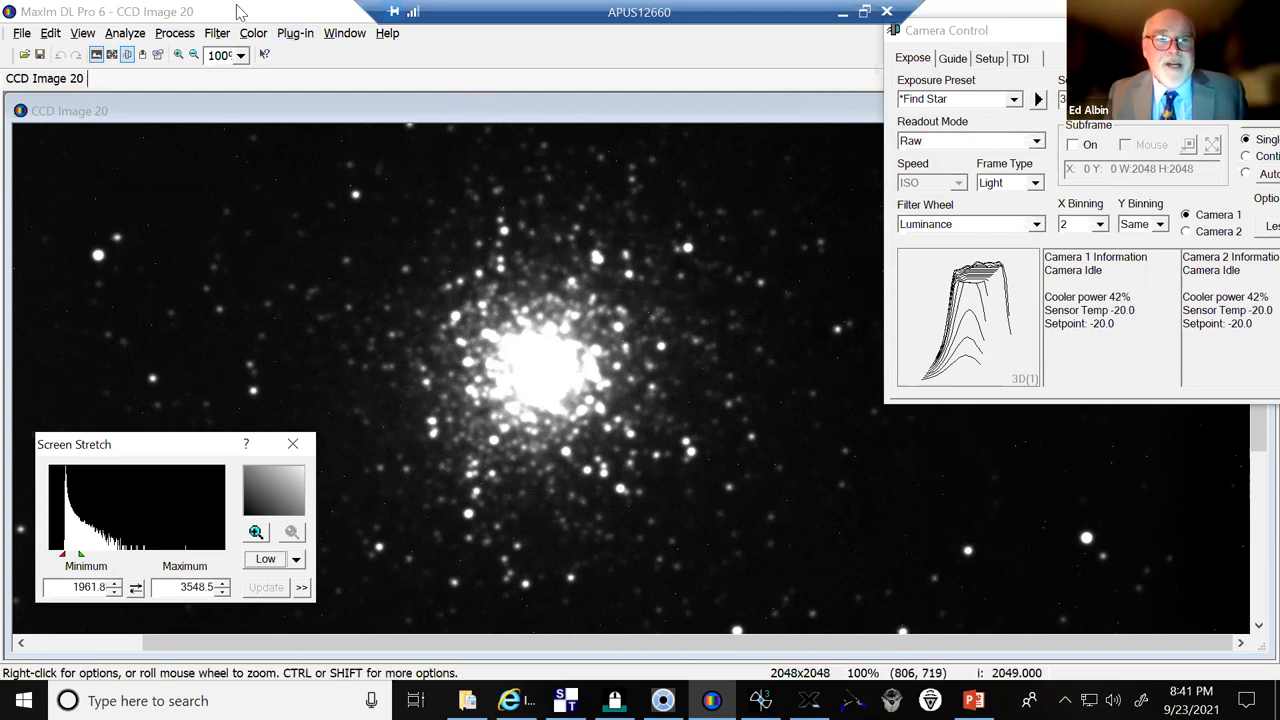
Set the image zoom back to 50% and move the Screen Stretch window off the image to below the Camera Control window
left_click(240, 55)
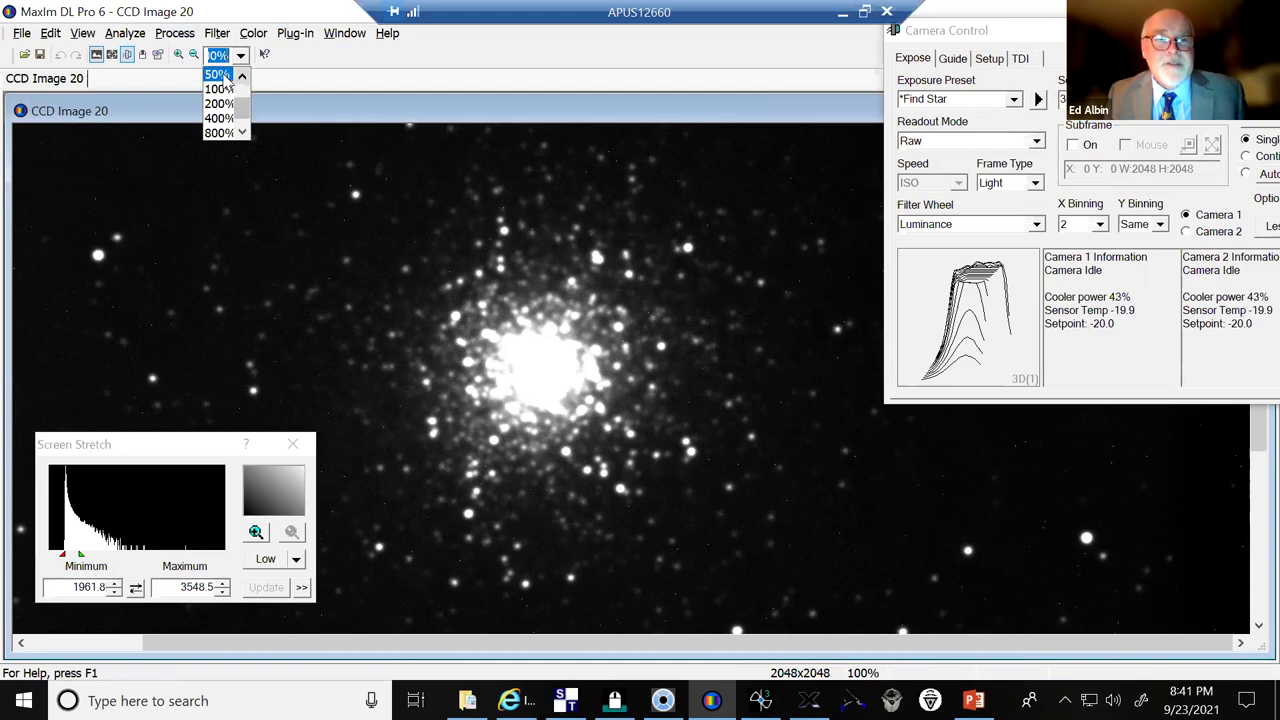
left_click(217, 74)
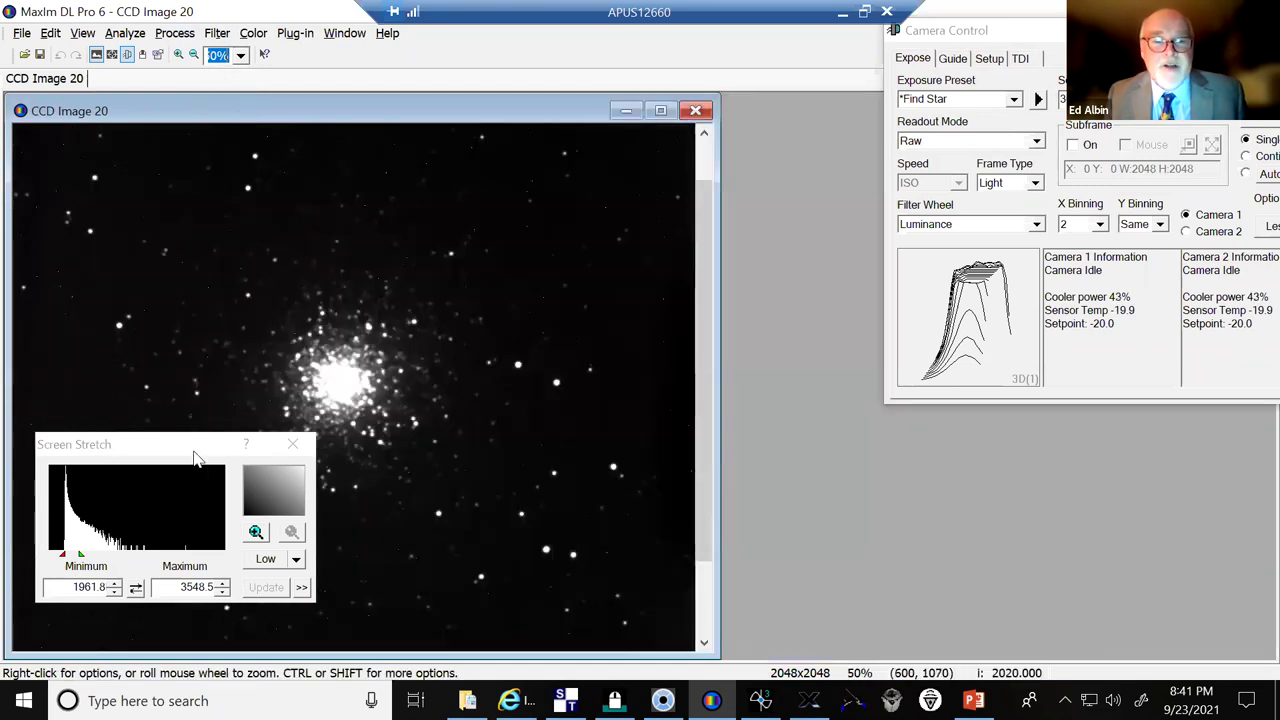
left_click_drag(237, 443, 668, 447)
left_click_drag(800, 461, 865, 468)
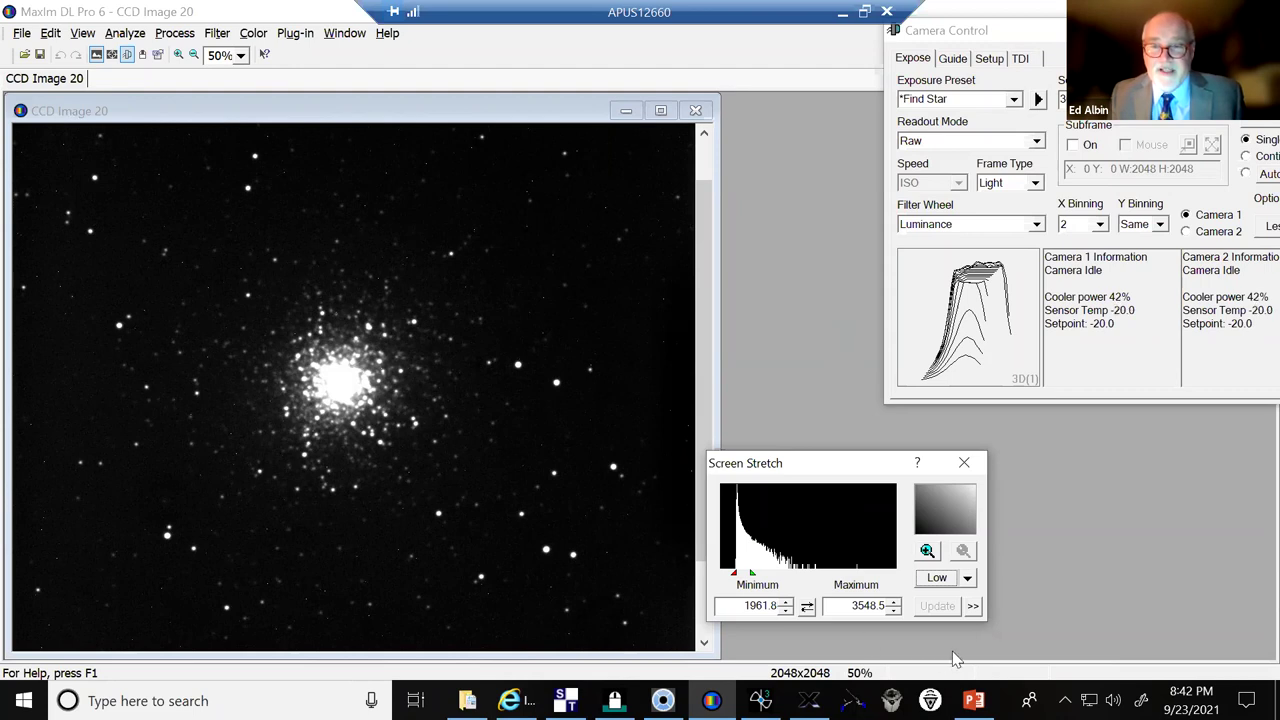
Switch to PowerPoint and show slide 4 with the APUS Observatory diagram
left_click(973, 700)
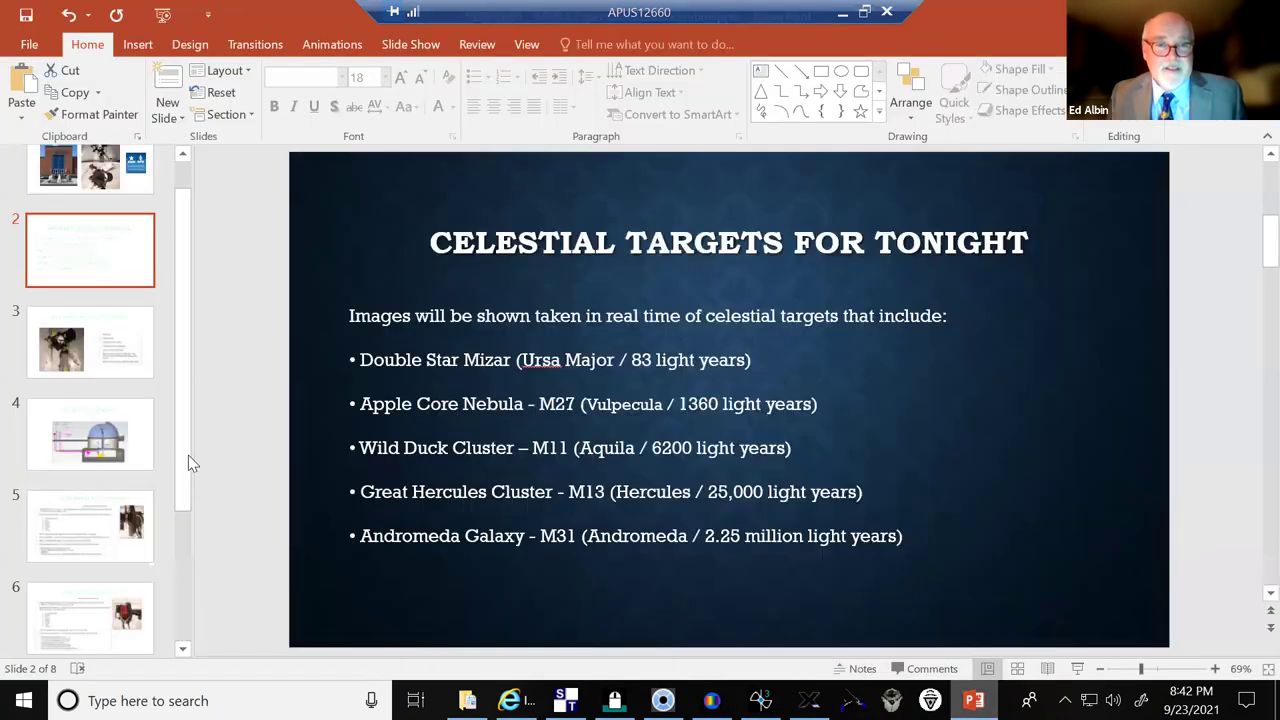
left_click(97, 453)
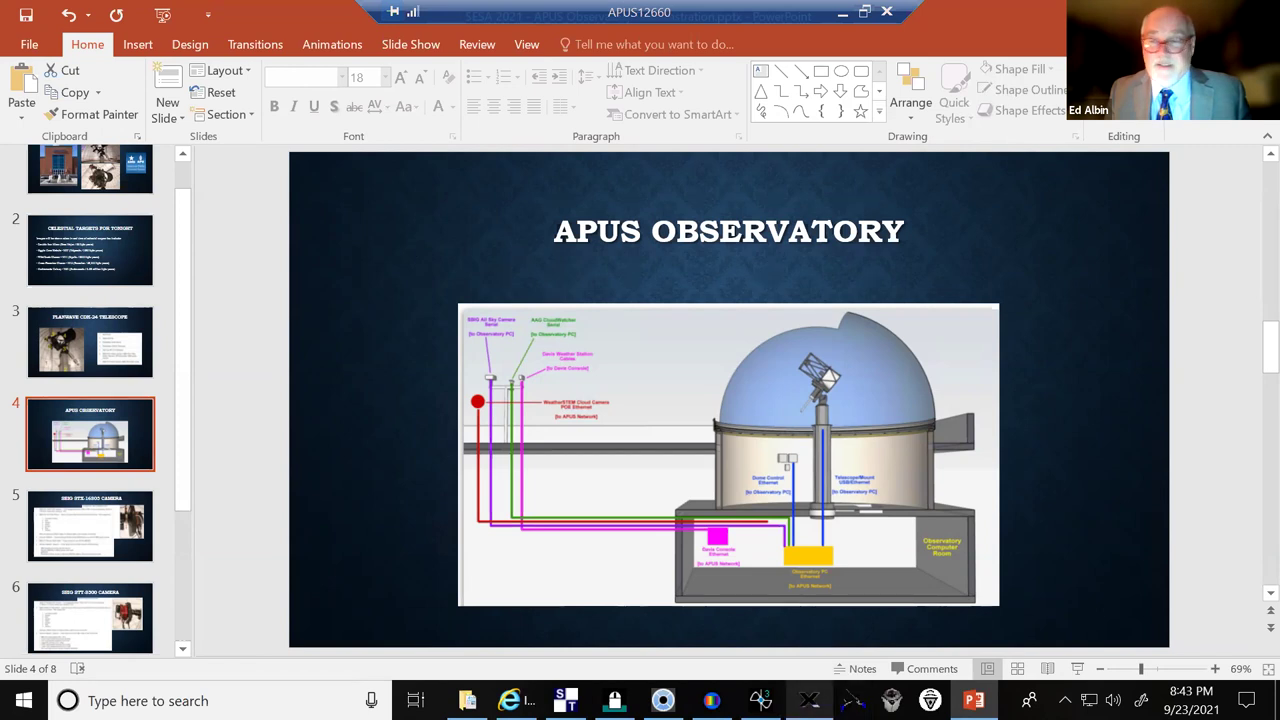
Switch to TheSkyX and find m31 on the sky chart
mouse_move(810, 700)
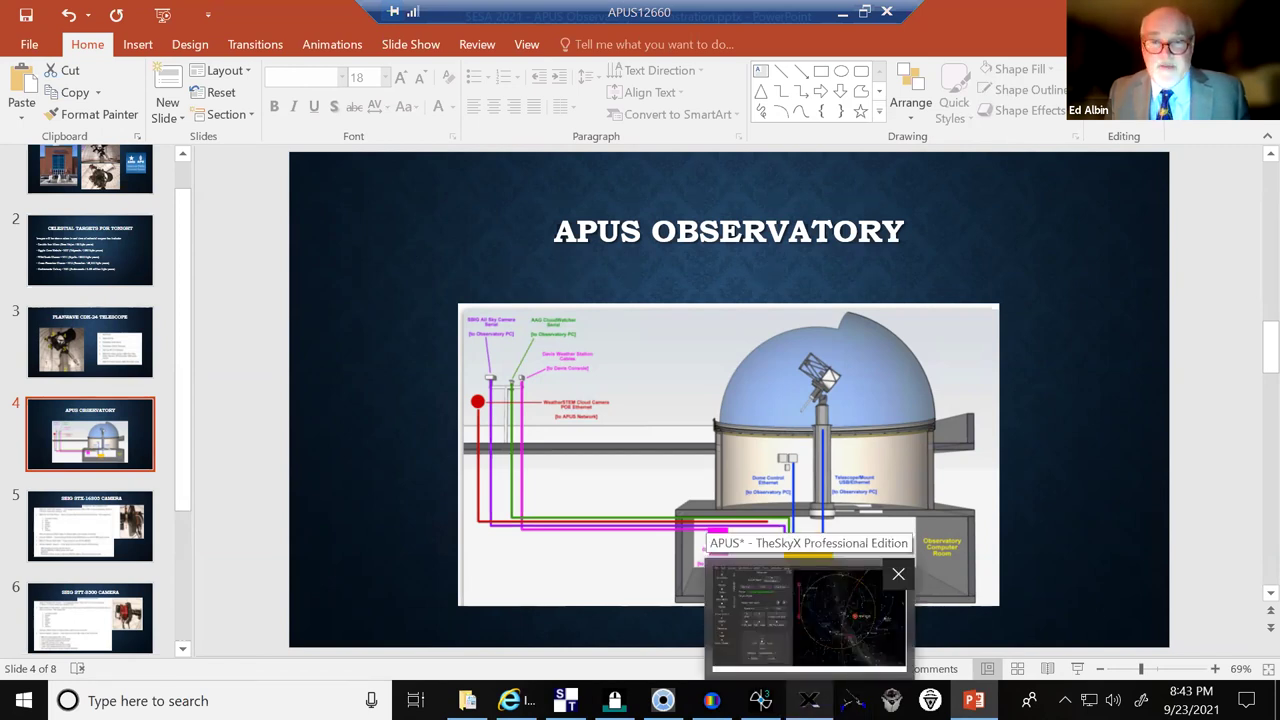
left_click(808, 615)
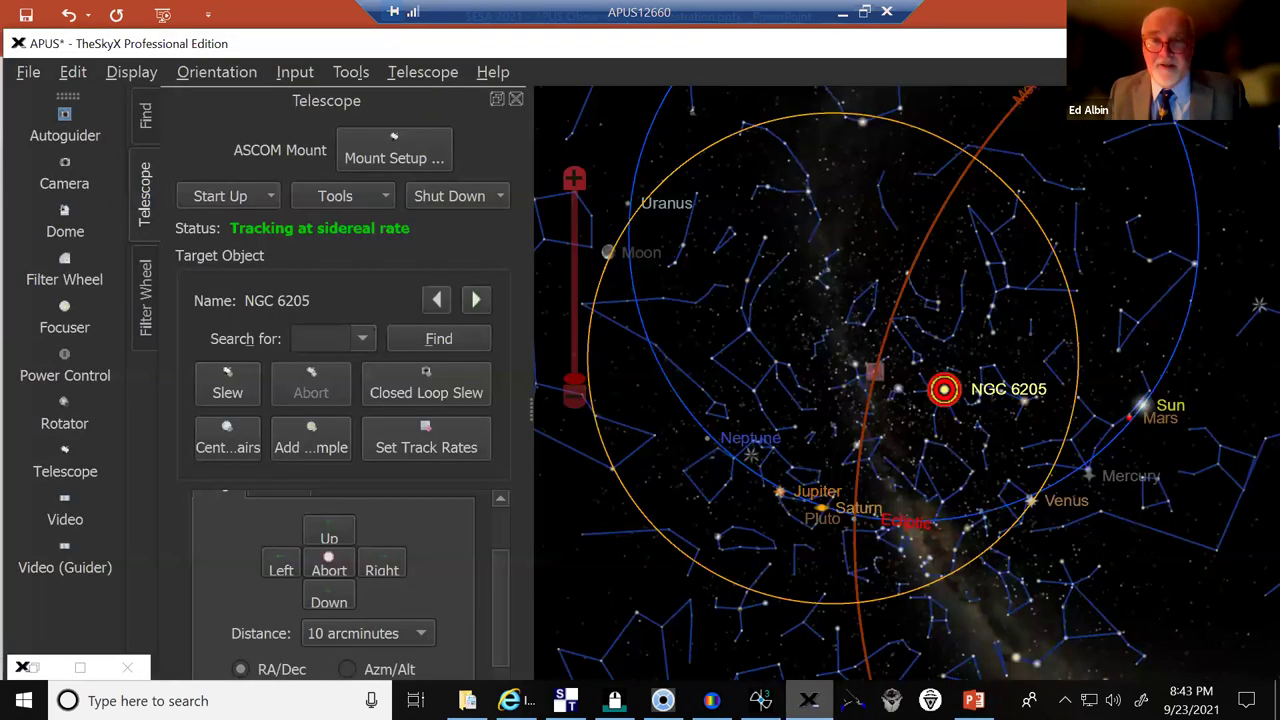
mouse_move(893, 264)
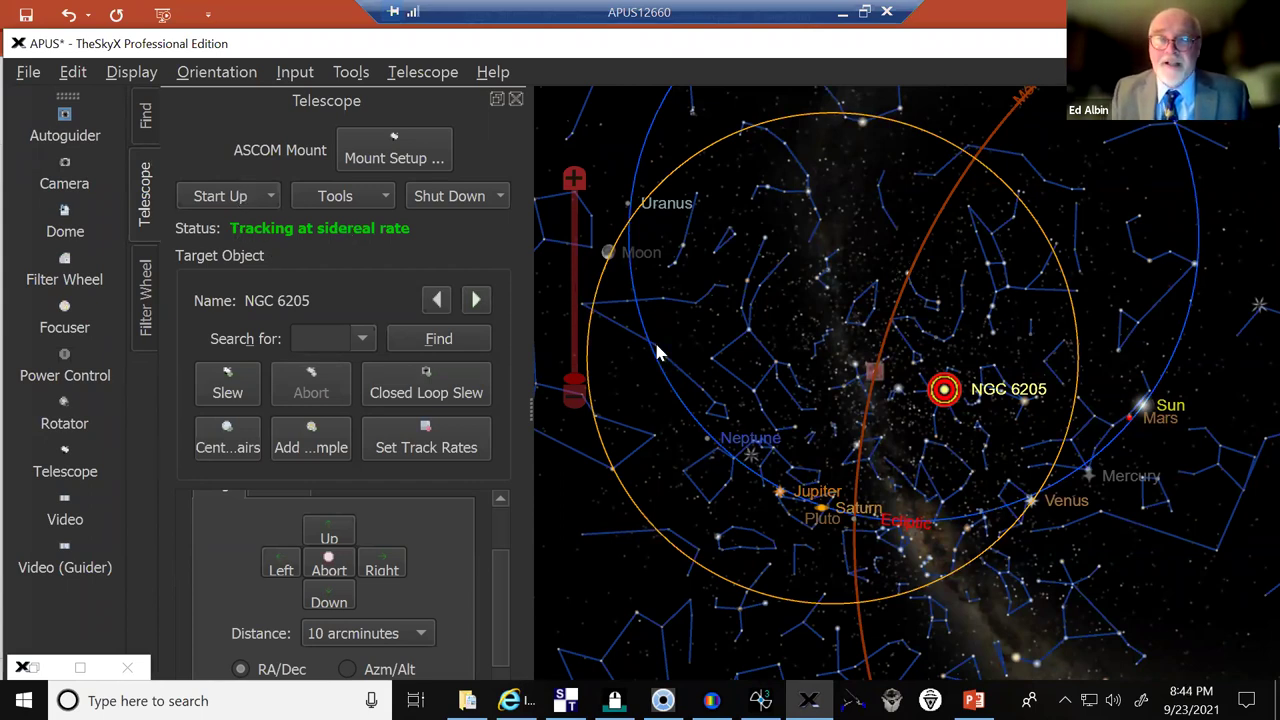
mouse_move(693, 355)
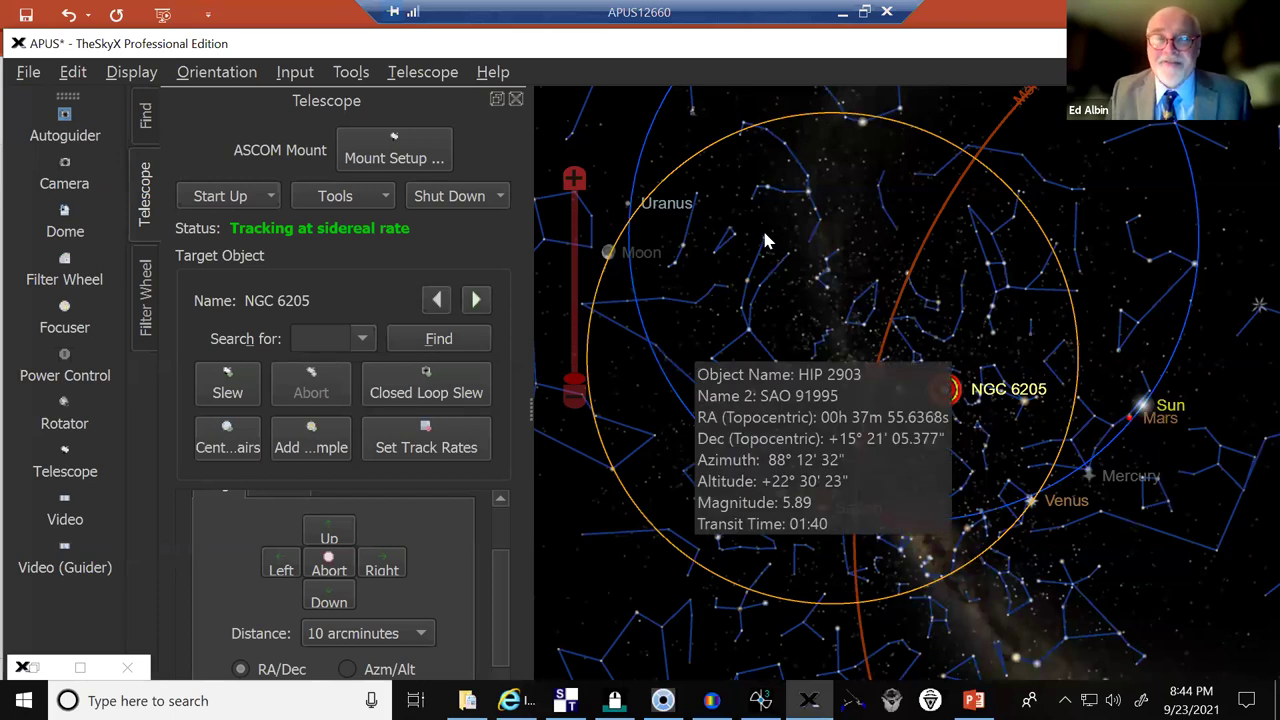
mouse_move(766, 240)
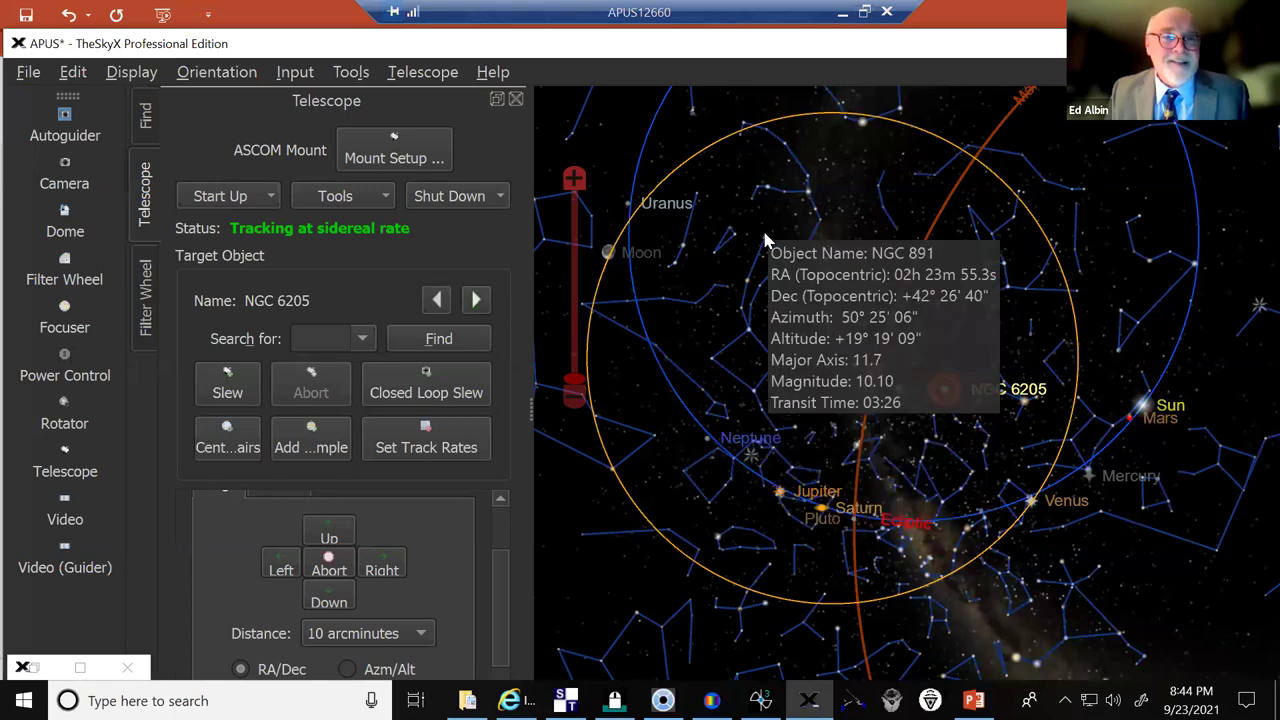
left_click(146, 115)
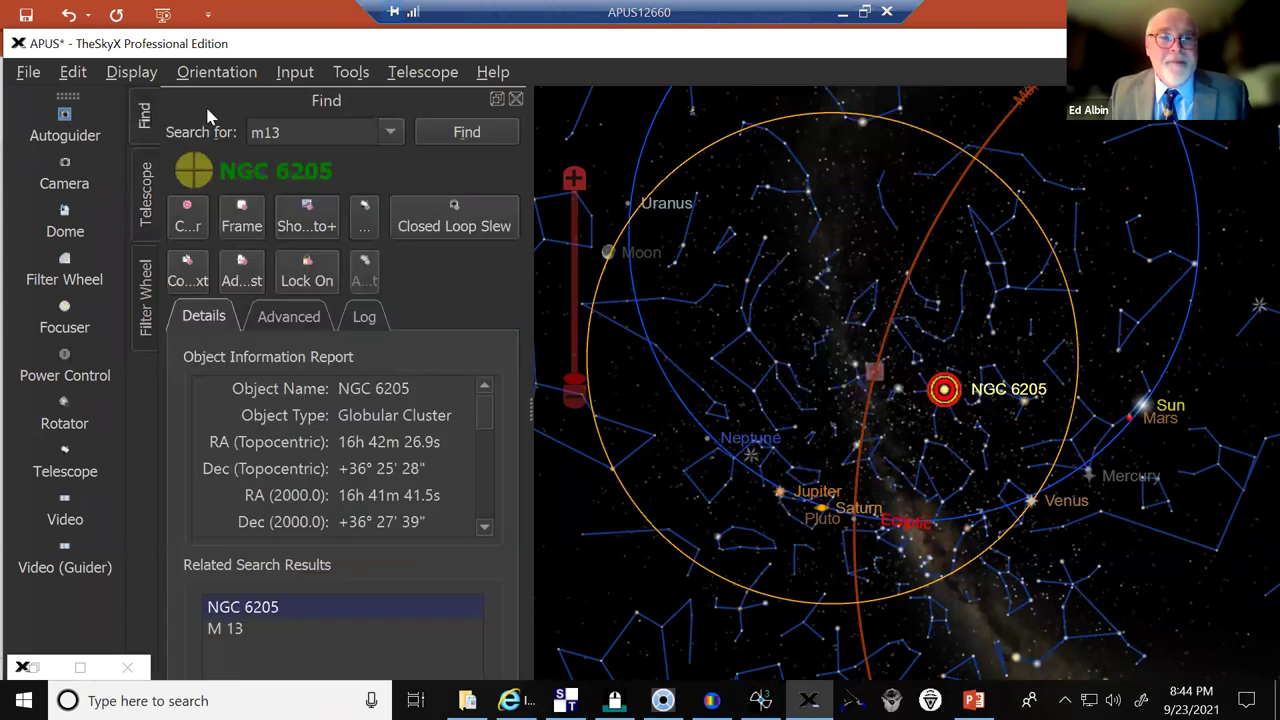
left_click(301, 131)
key("BackSpace")
key("BackSpace")
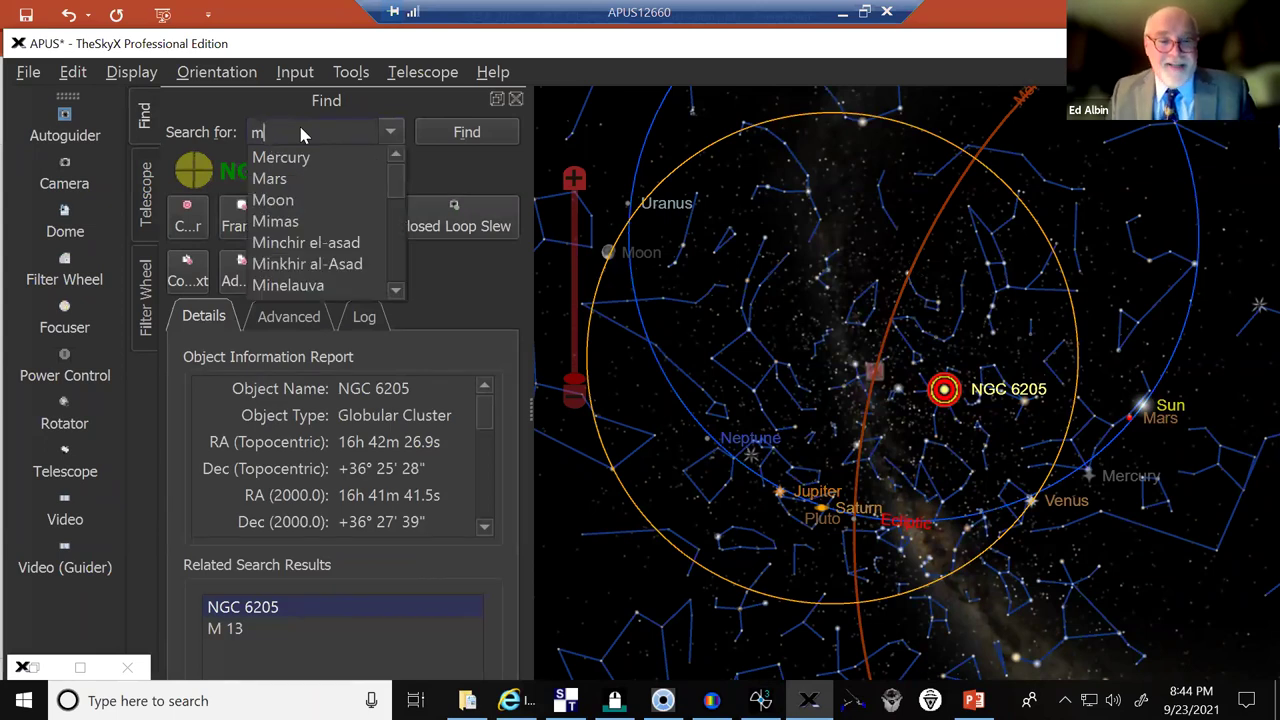
type("31")
left_click(440, 127)
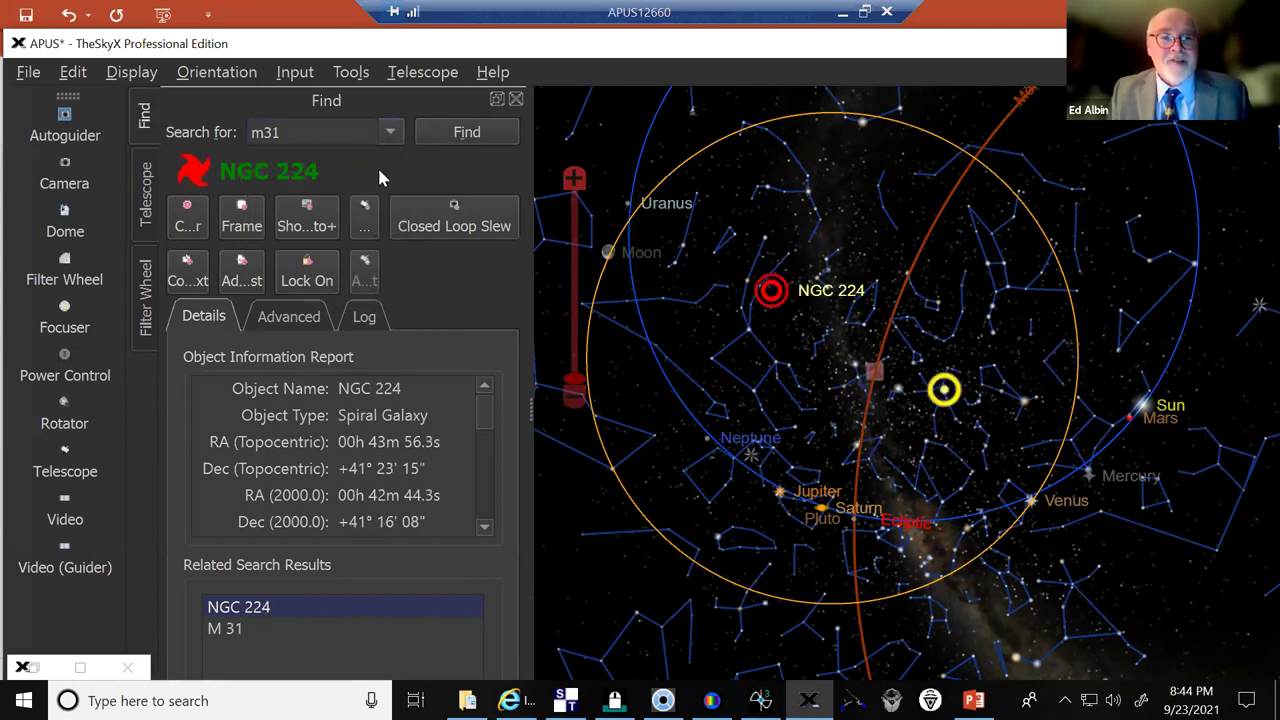
left_click(466, 133)
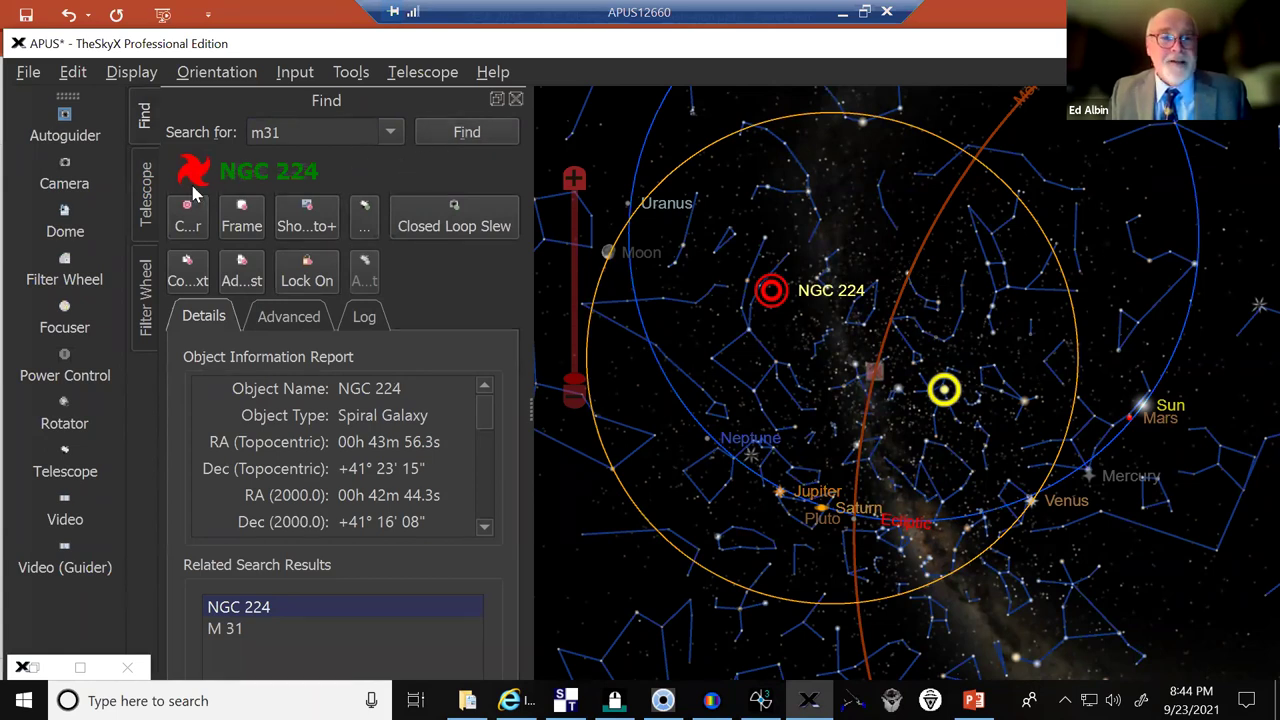
Slew the telescope to NGC 224 and confirm the slew
left_click(146, 190)
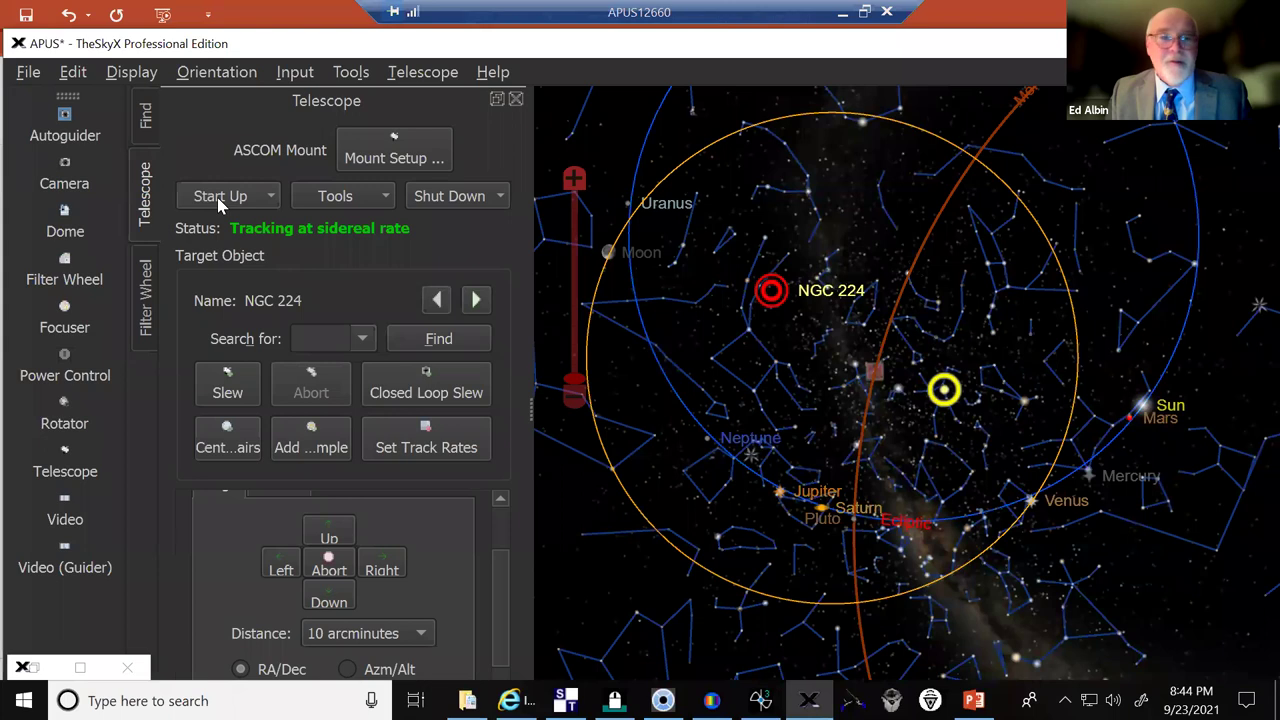
left_click(230, 392)
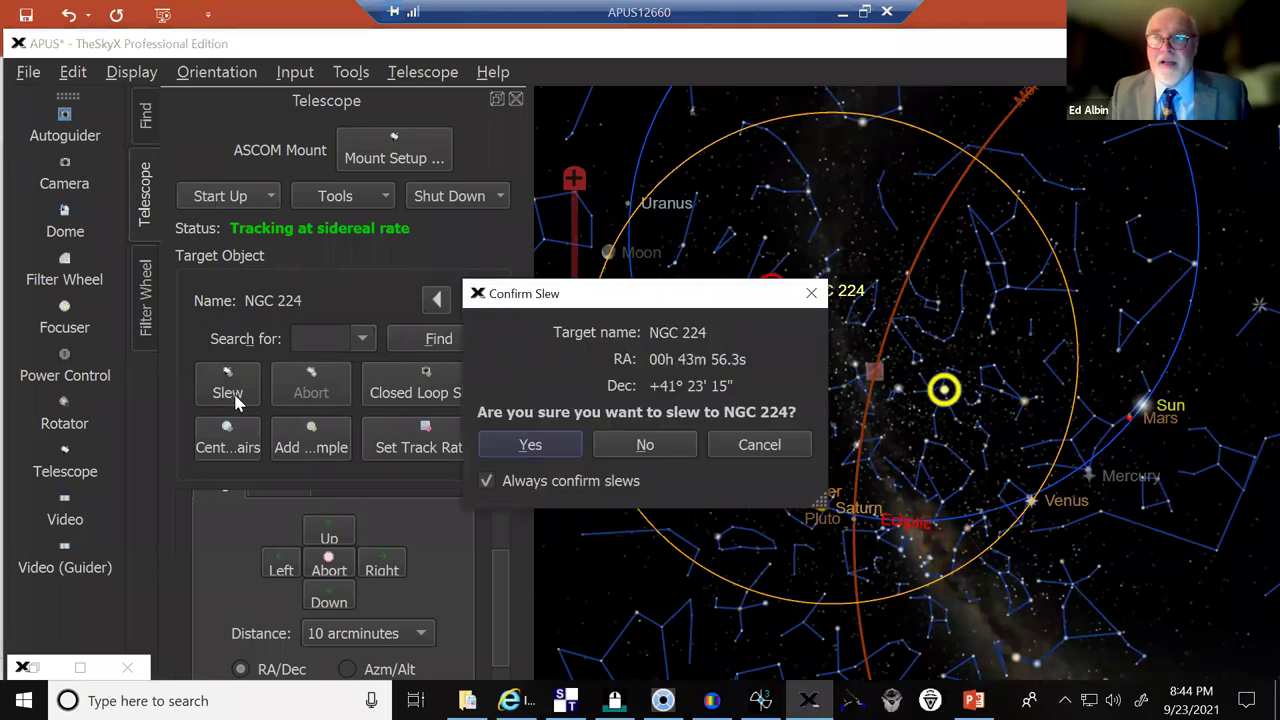
left_click(532, 447)
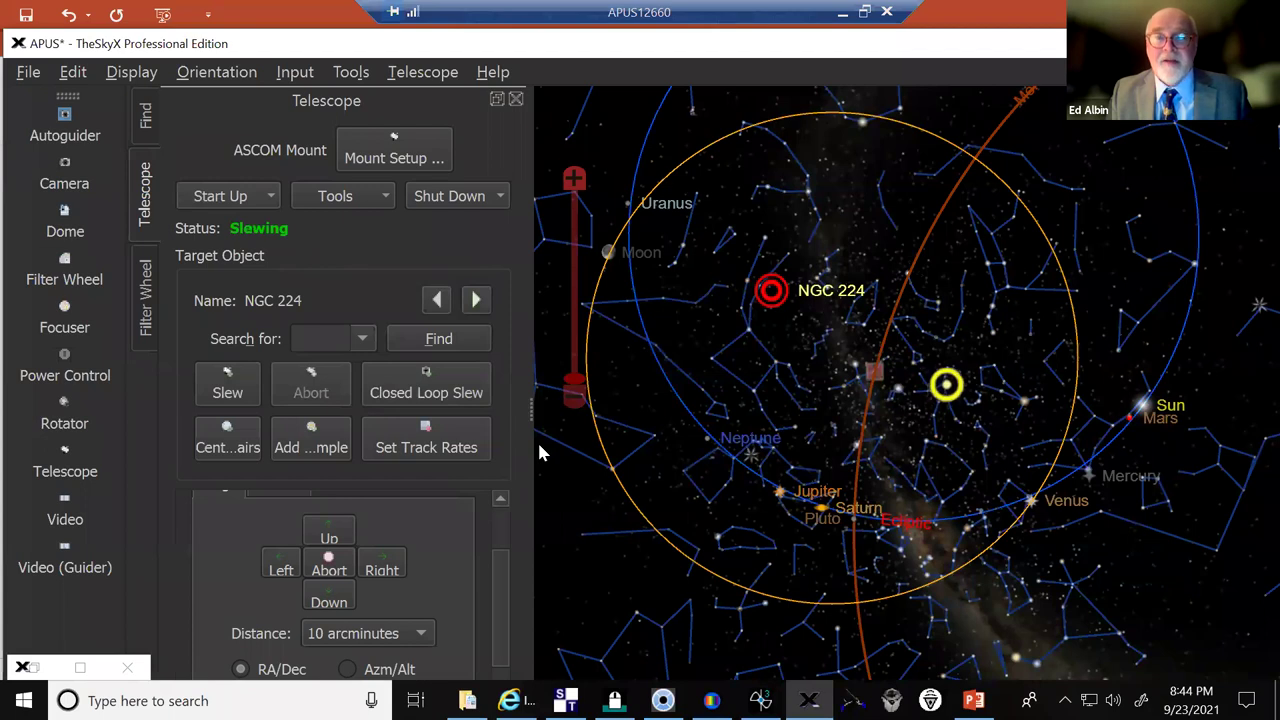
mouse_move(910, 147)
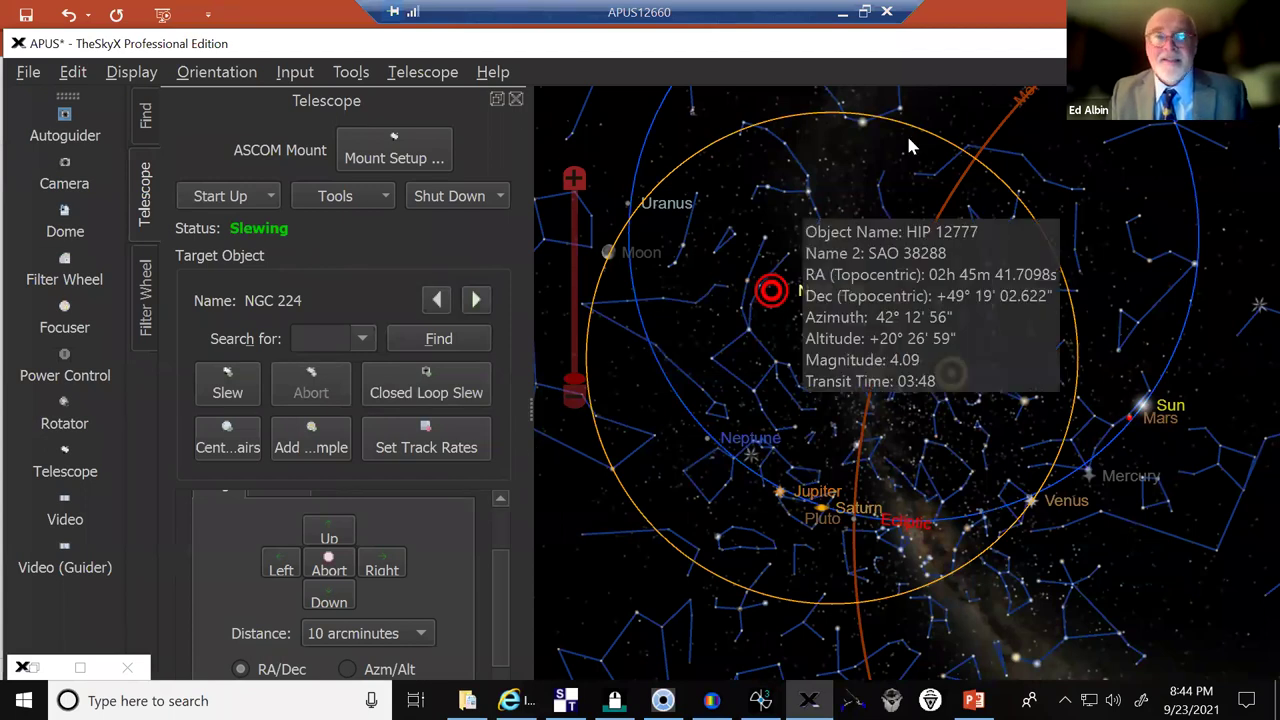
mouse_move(698, 166)
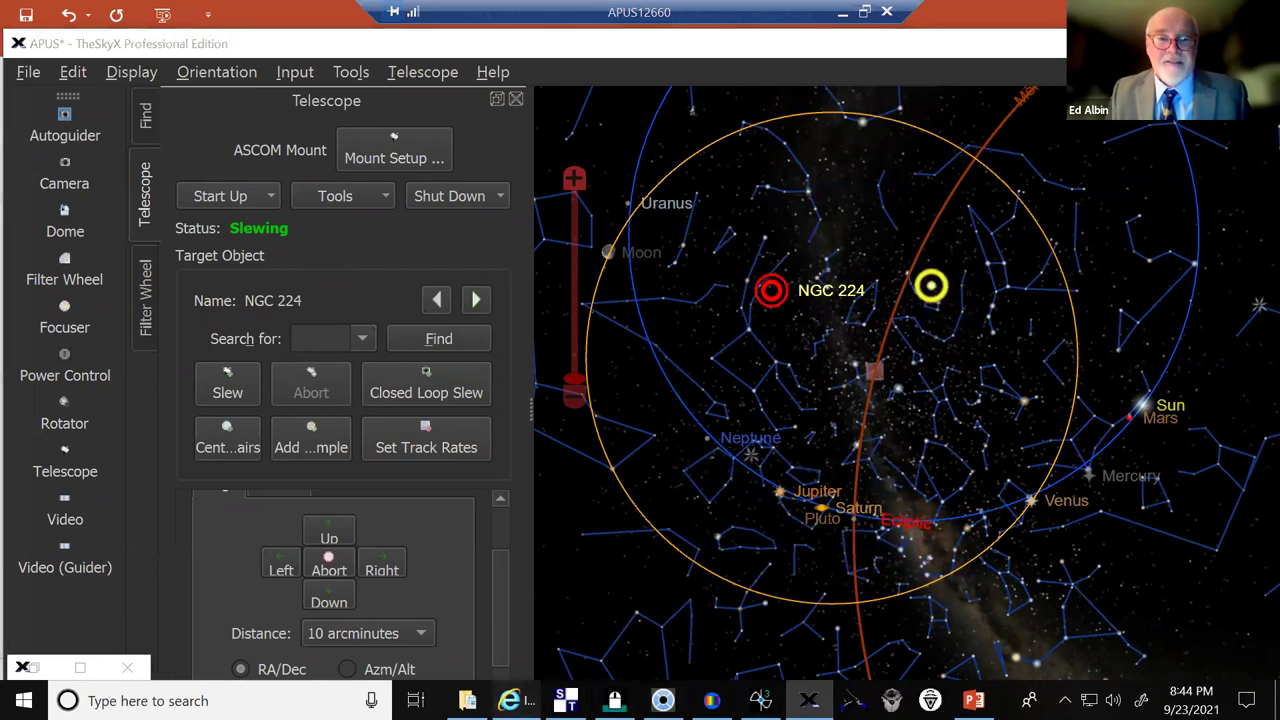
Check the telescope's pointing on the observatory webcam and return to the TheSkyX sky chart
left_click(510, 700)
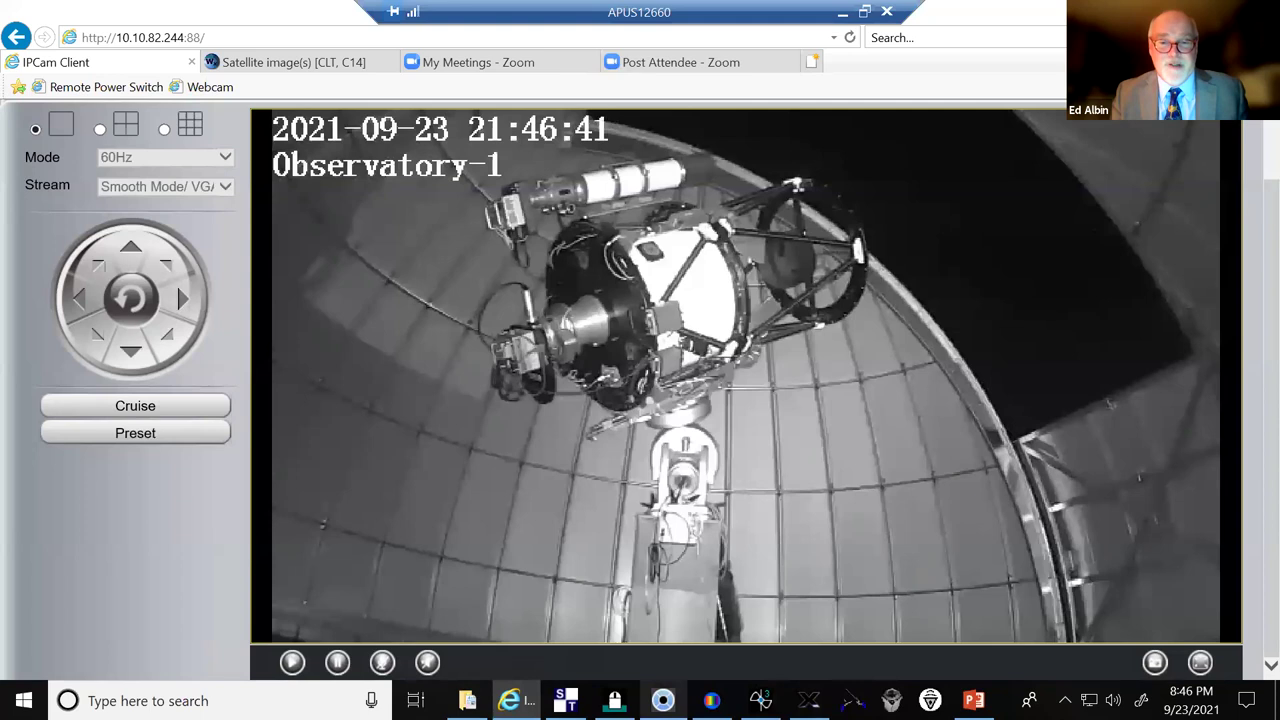
left_click(711, 700)
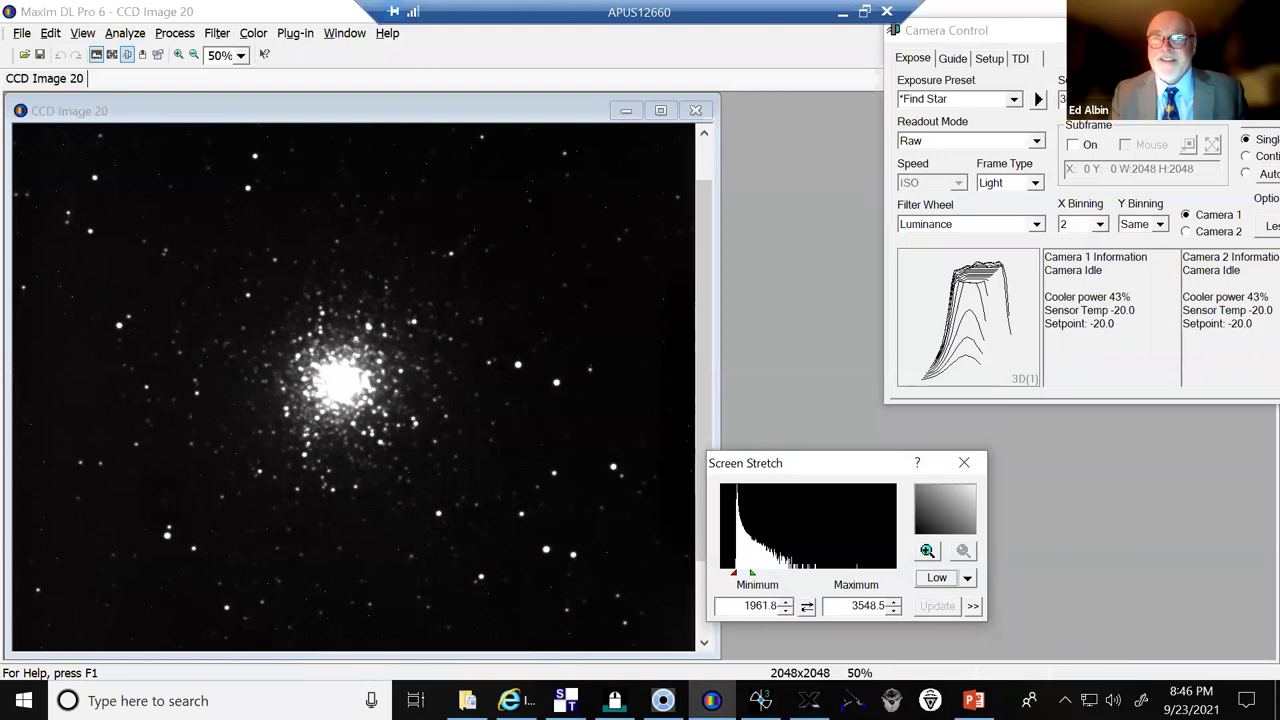
key("alt+Tab")
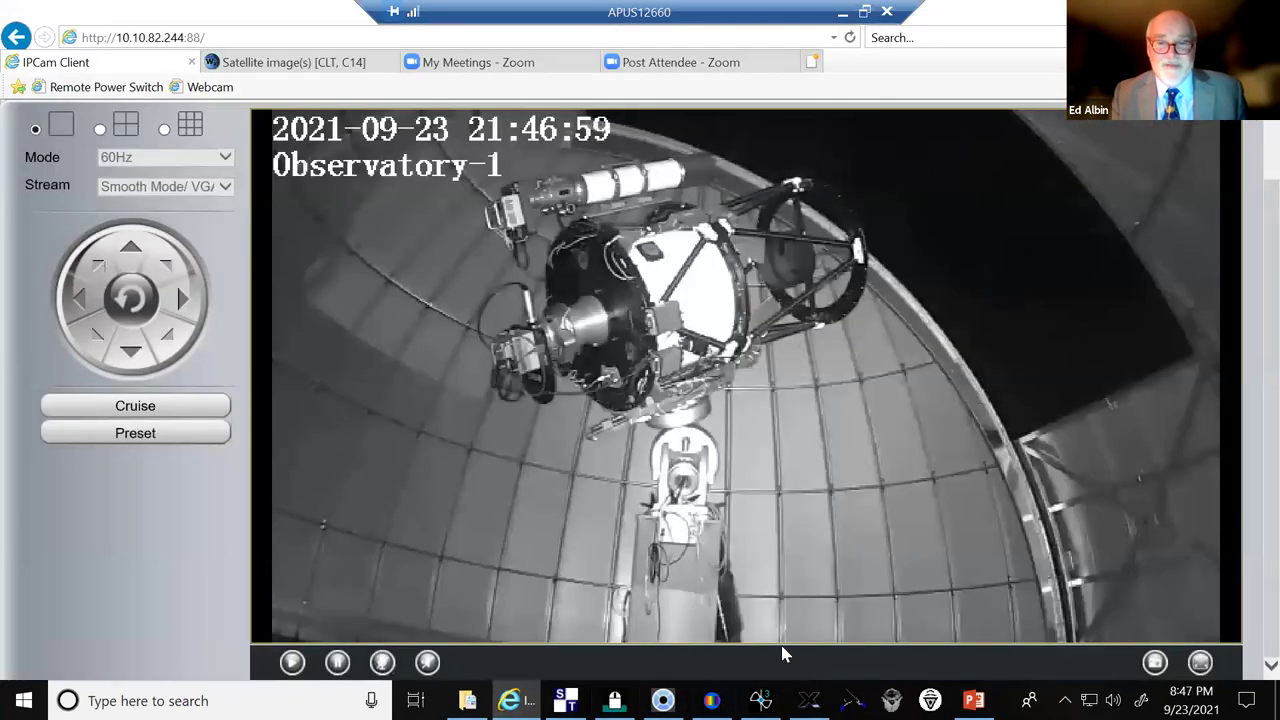
left_click(809, 700)
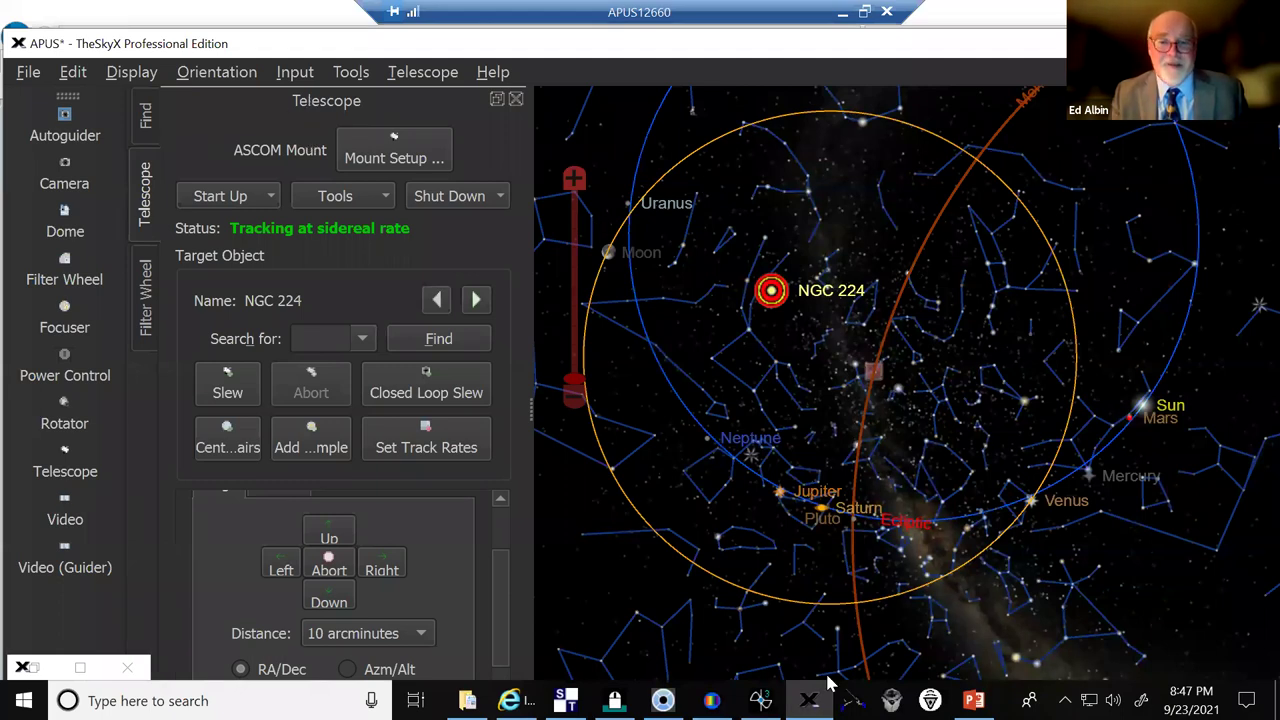
Switch to MaxIm DL, restore its window to a smaller size and start a 30-second Luminance exposure of NGC 224
left_click(711, 700)
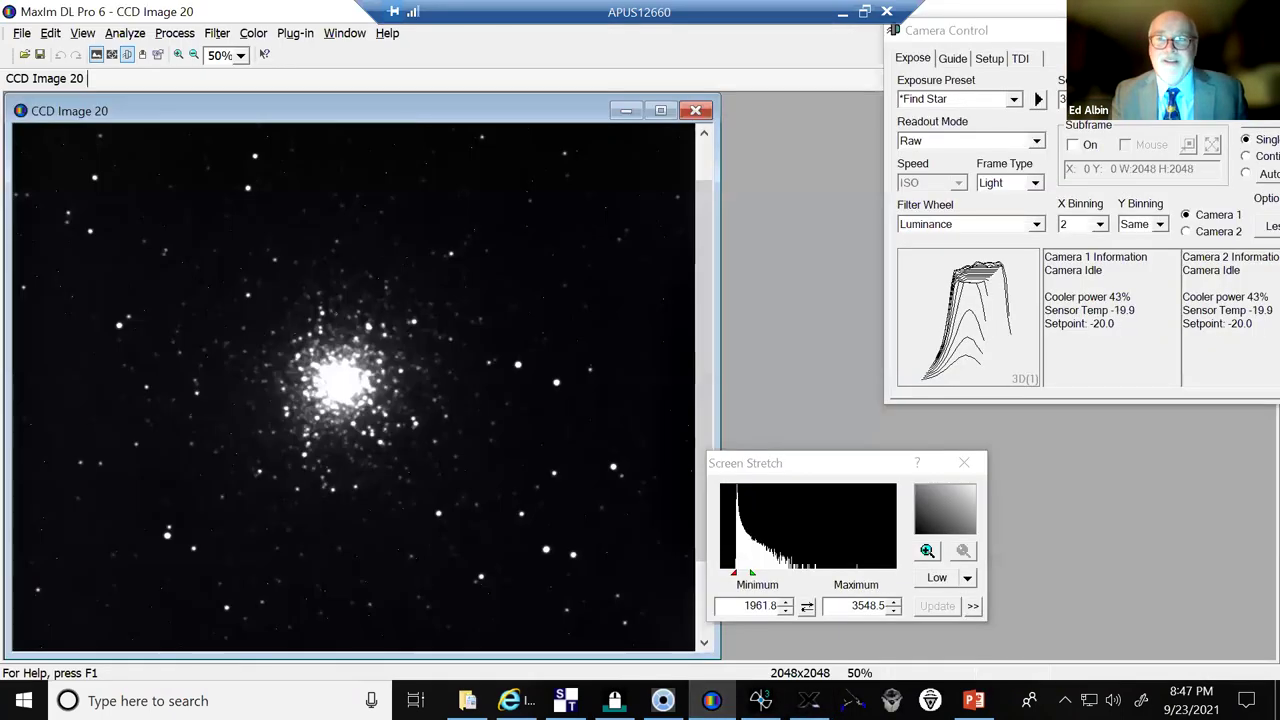
key("super+Down")
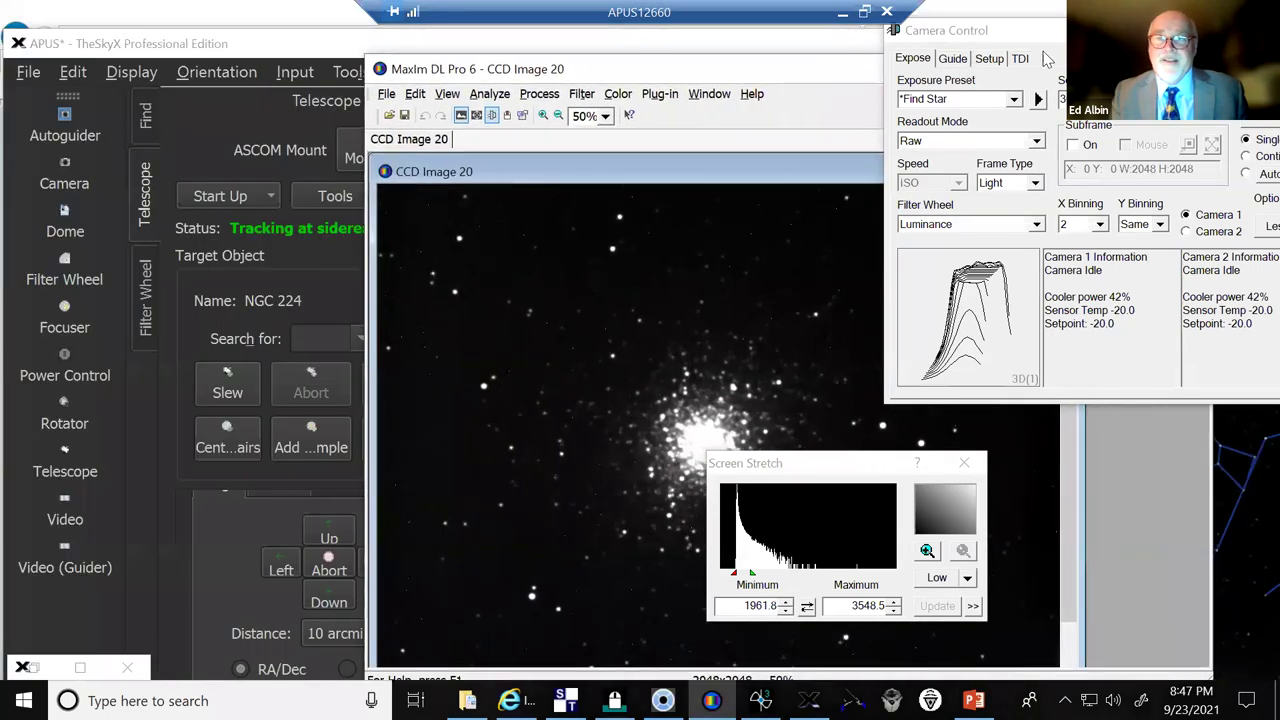
left_click(510, 700)
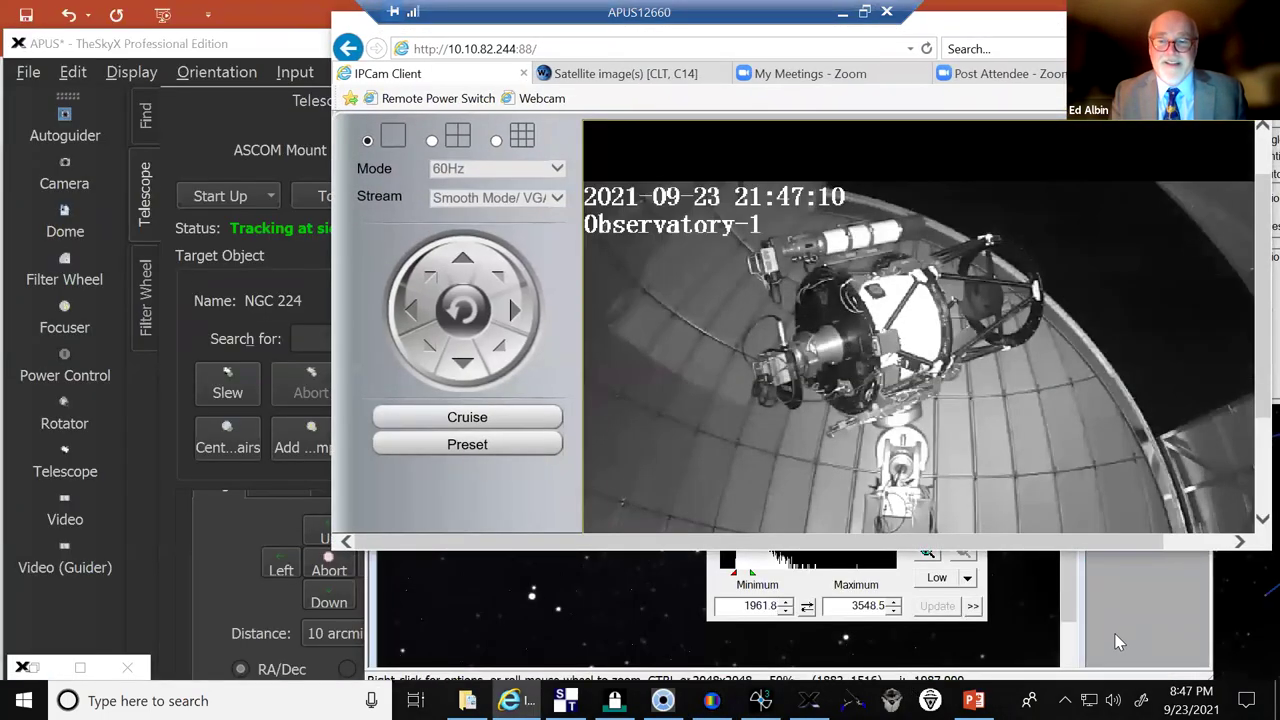
left_click(603, 603)
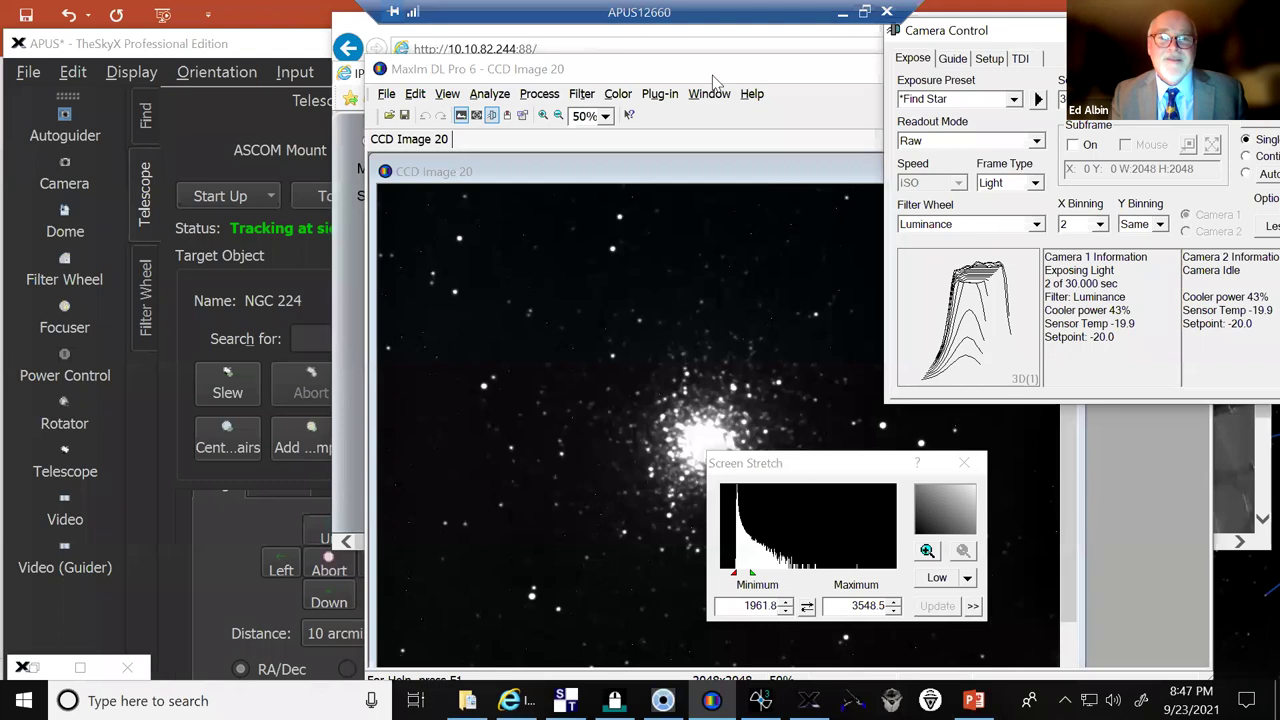
left_click_drag(712, 74, 469, 30)
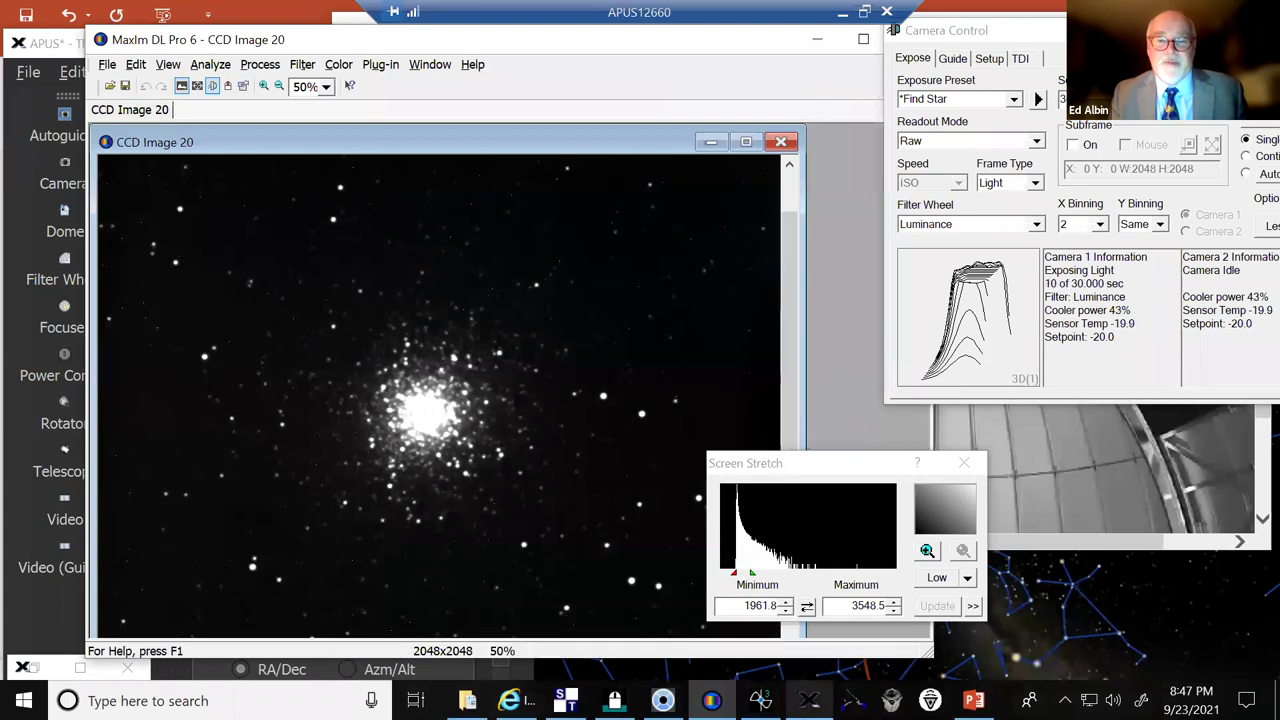
Switch to TheSkyX and examine the positions of the Moon and Pluto on the sky chart
left_click(810, 700)
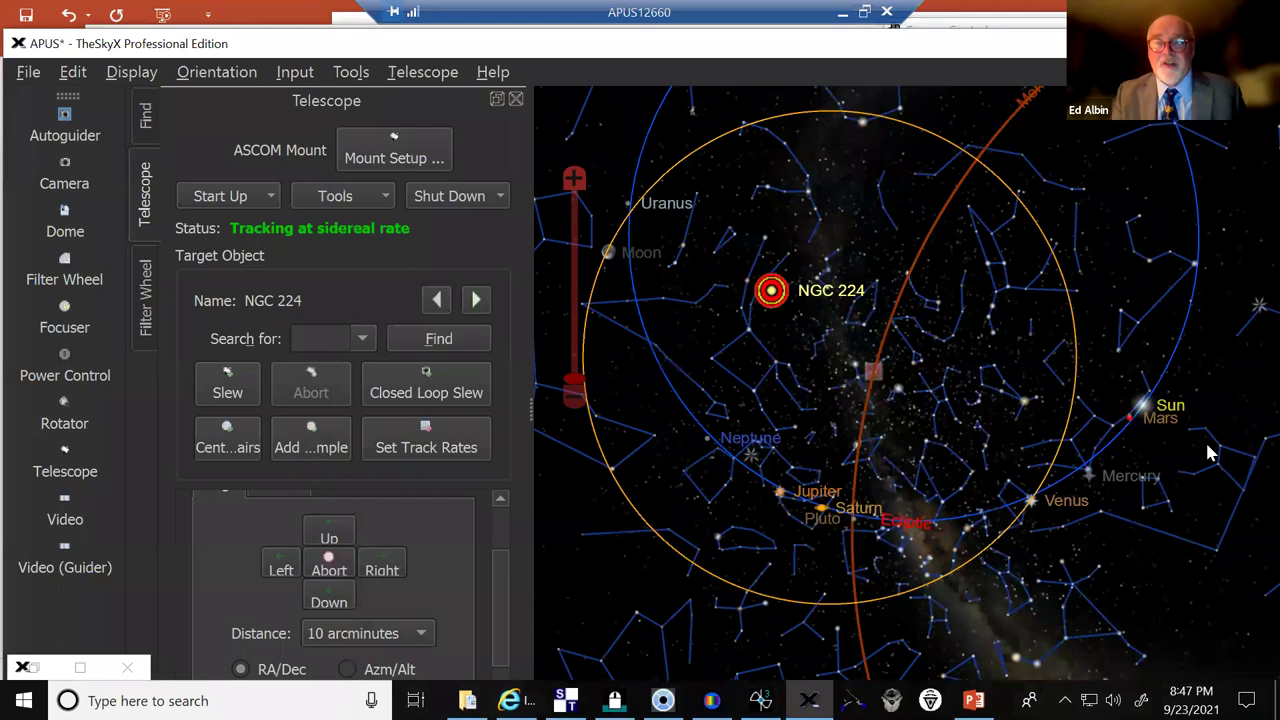
mouse_move(1208, 453)
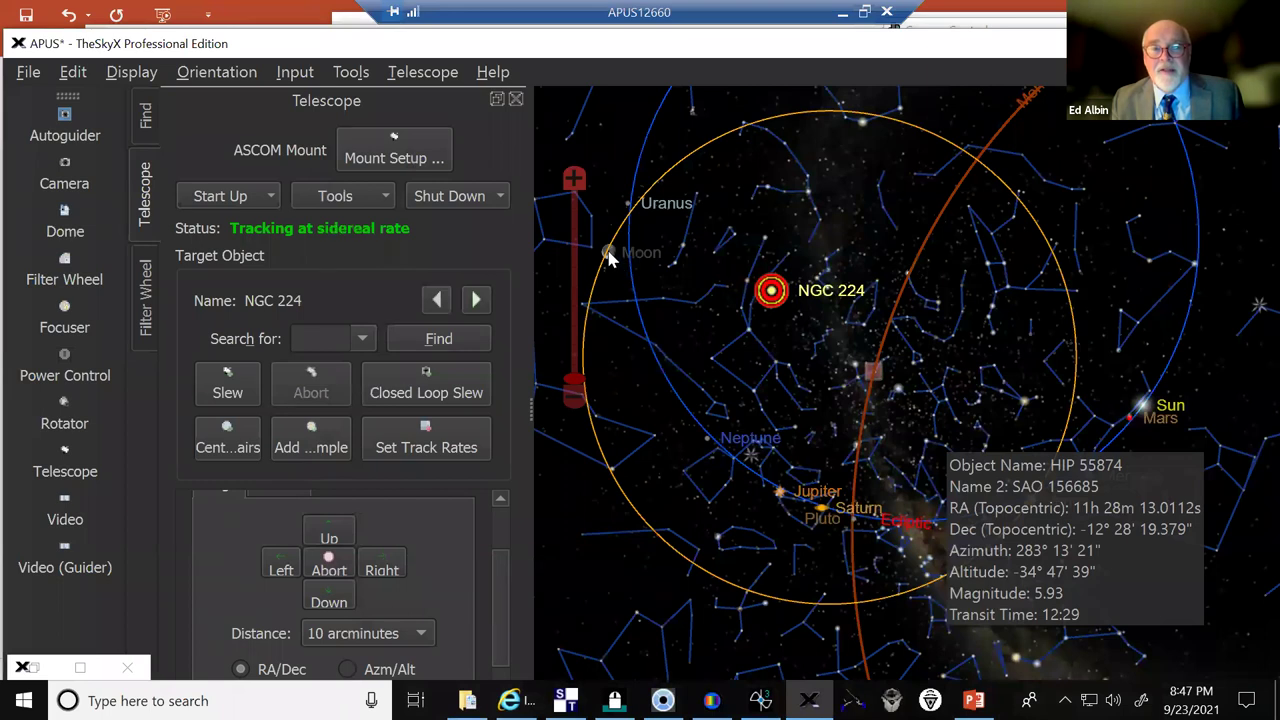
mouse_move(609, 255)
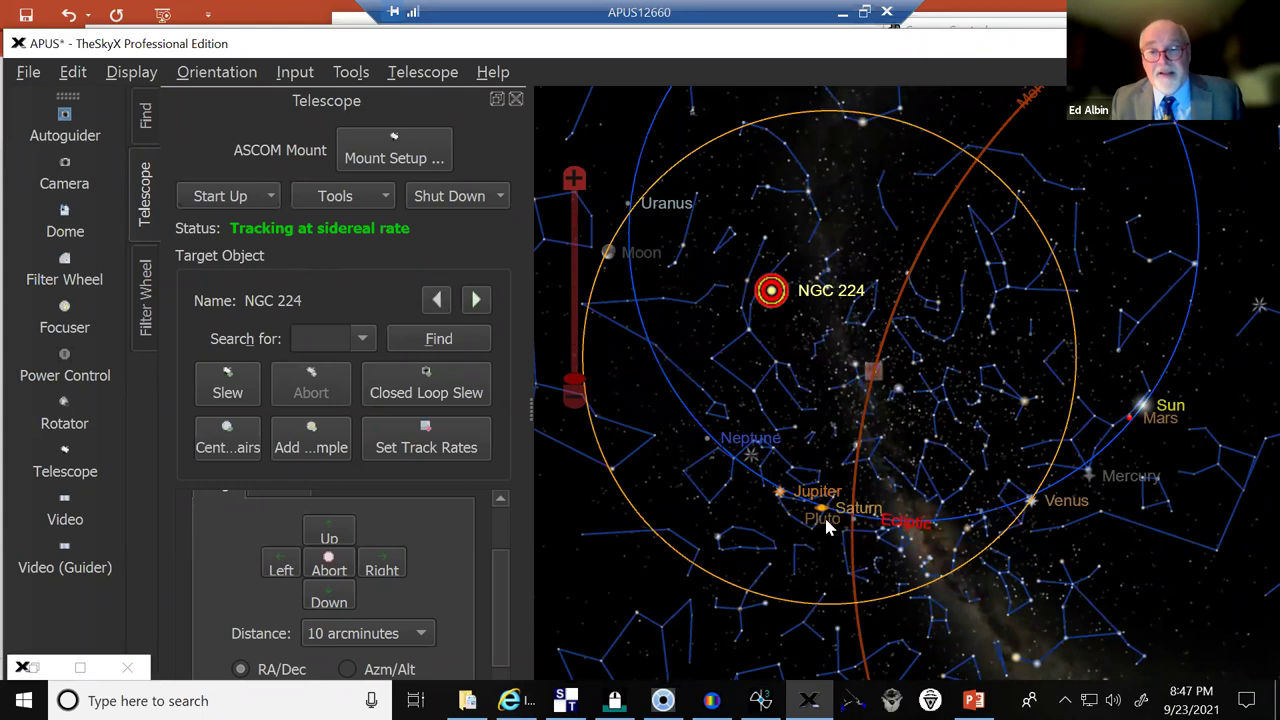
mouse_move(826, 524)
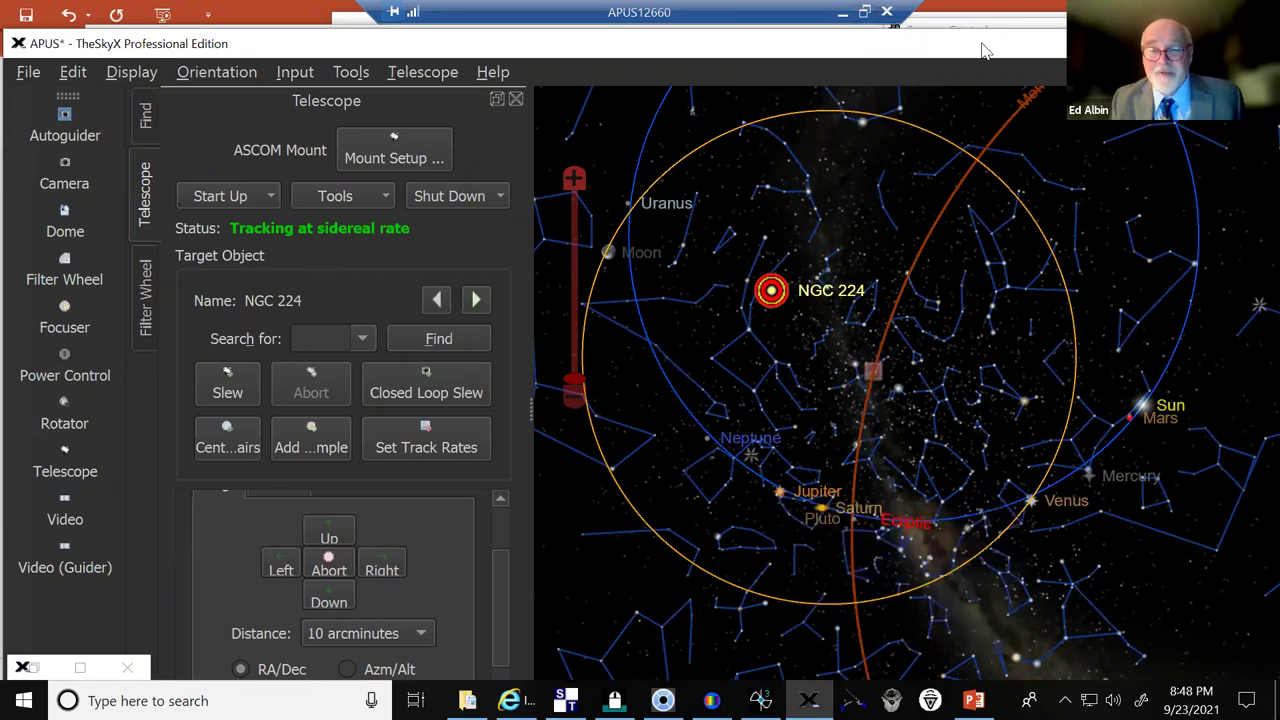
Find pluto on the sky chart
left_click(146, 116)
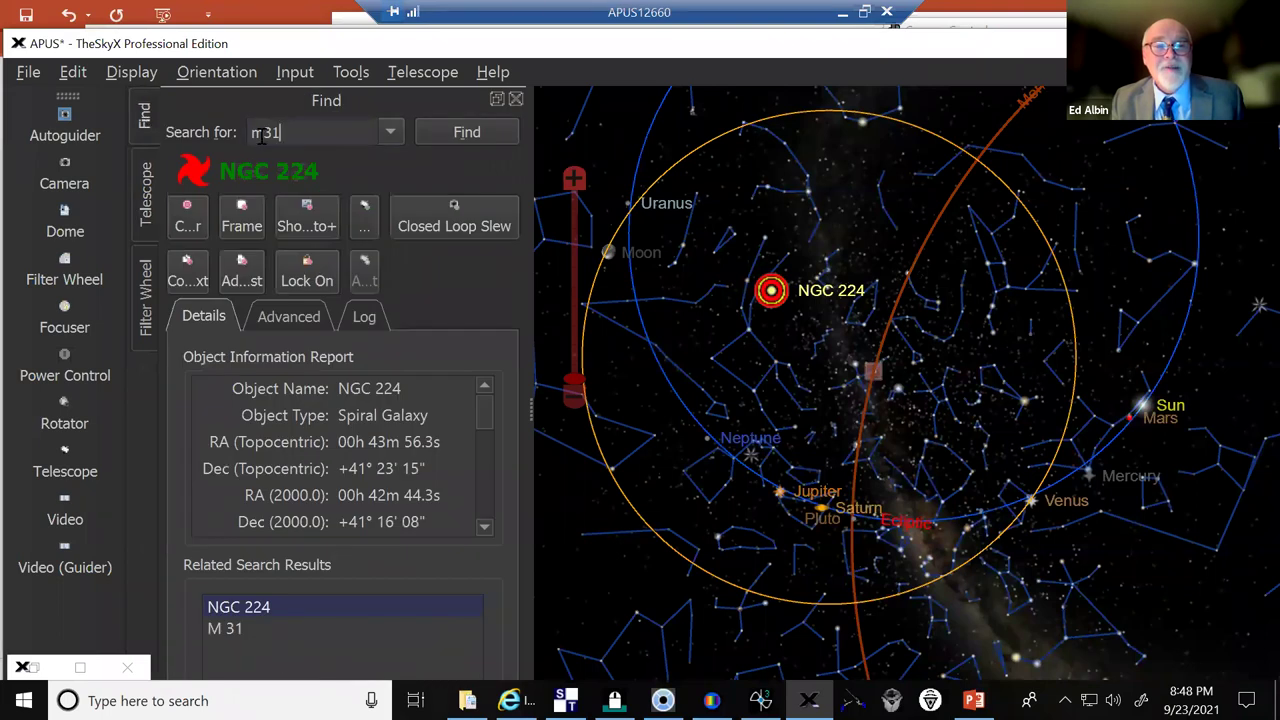
type("pl")
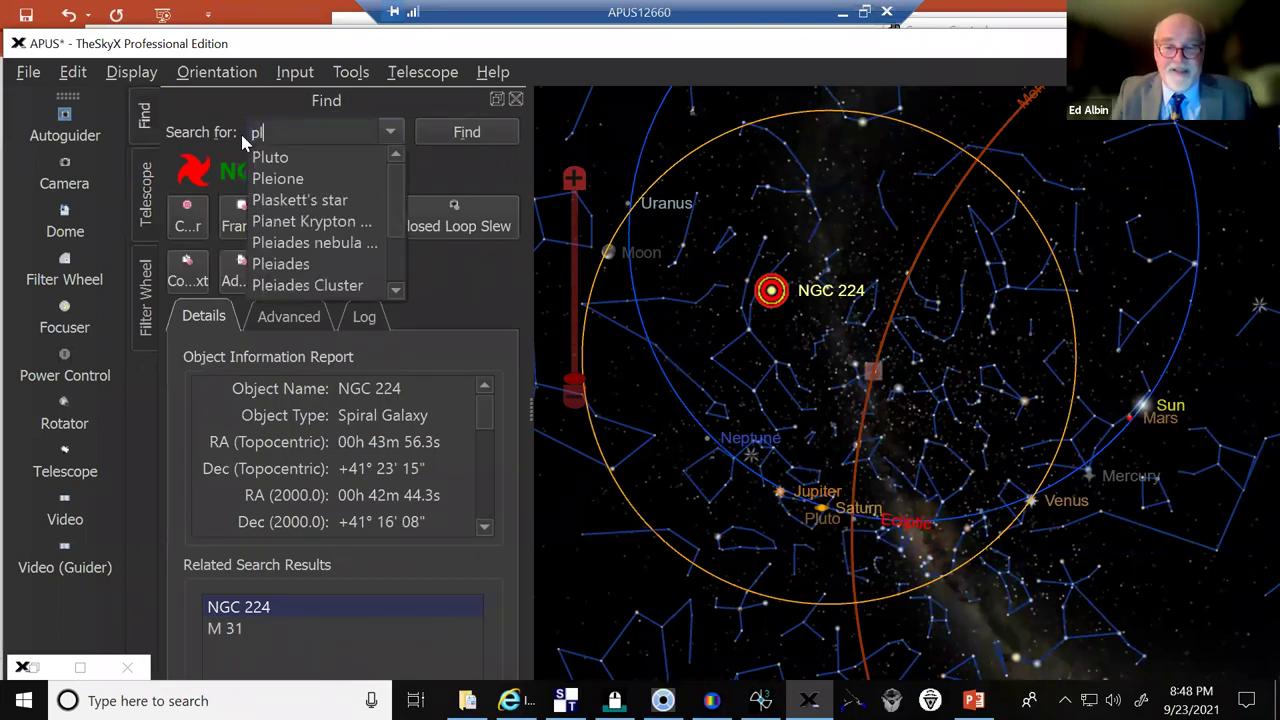
type("uto")
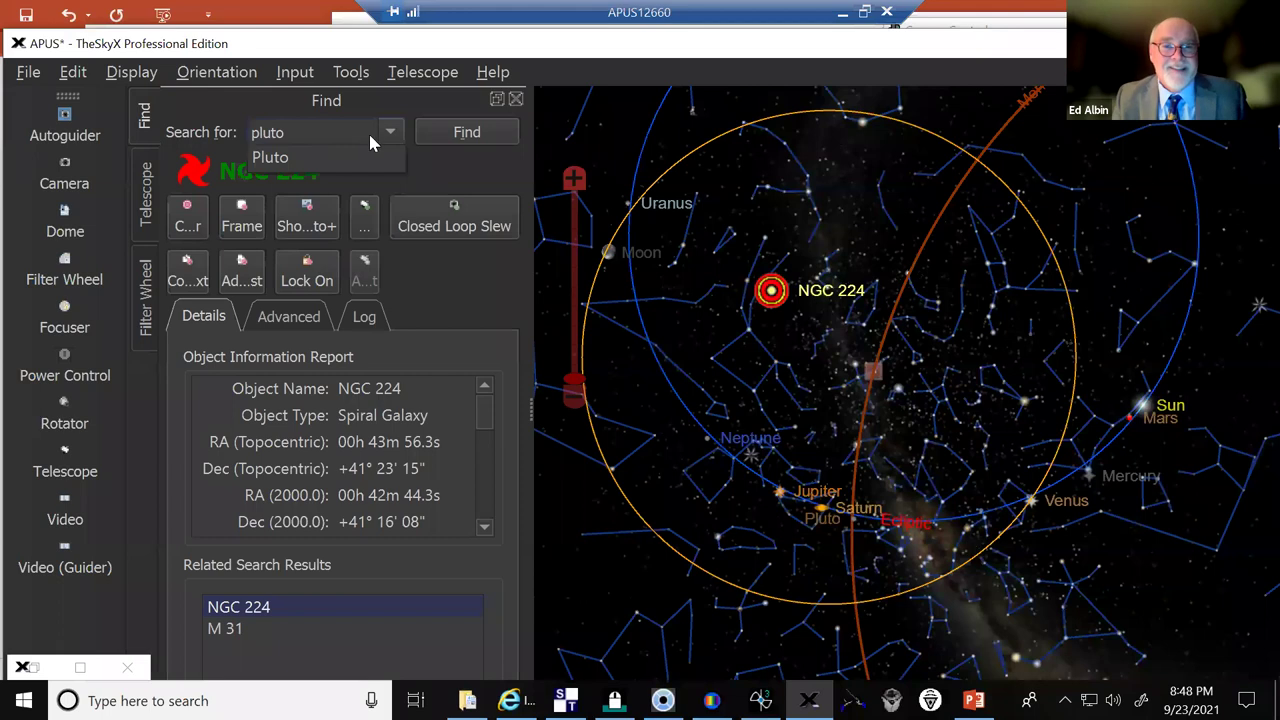
left_click(426, 136)
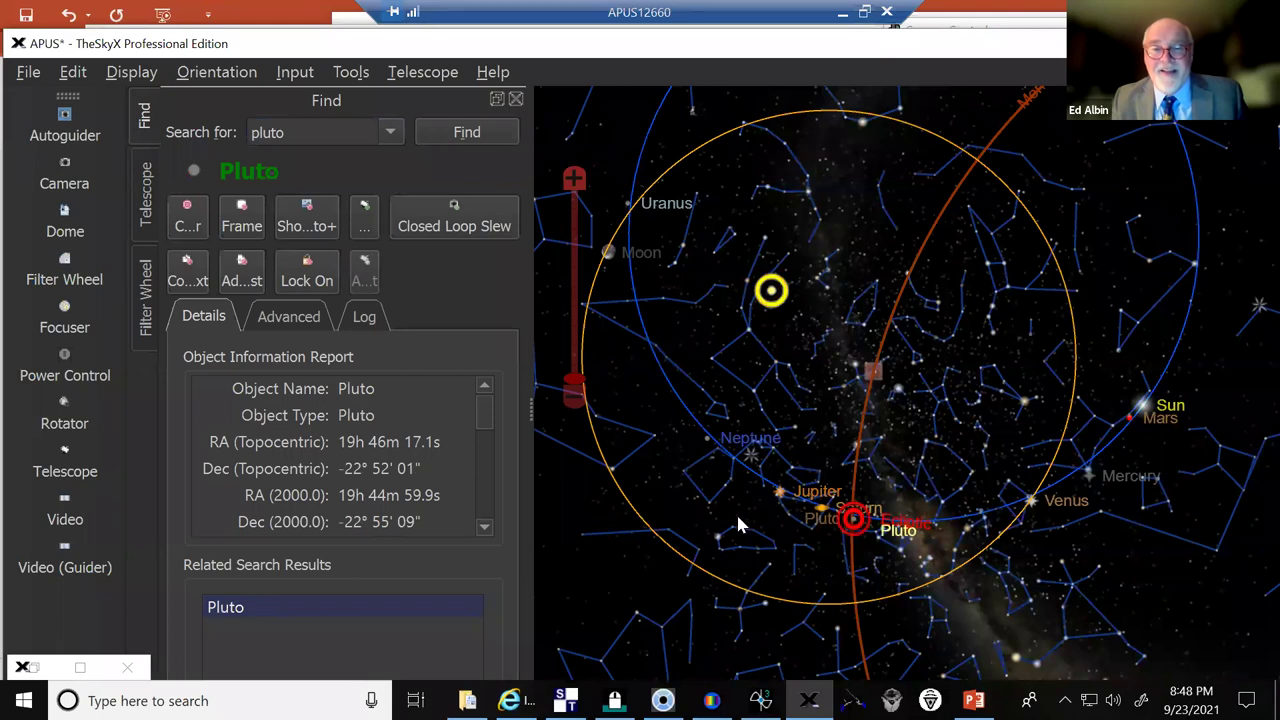
mouse_move(738, 517)
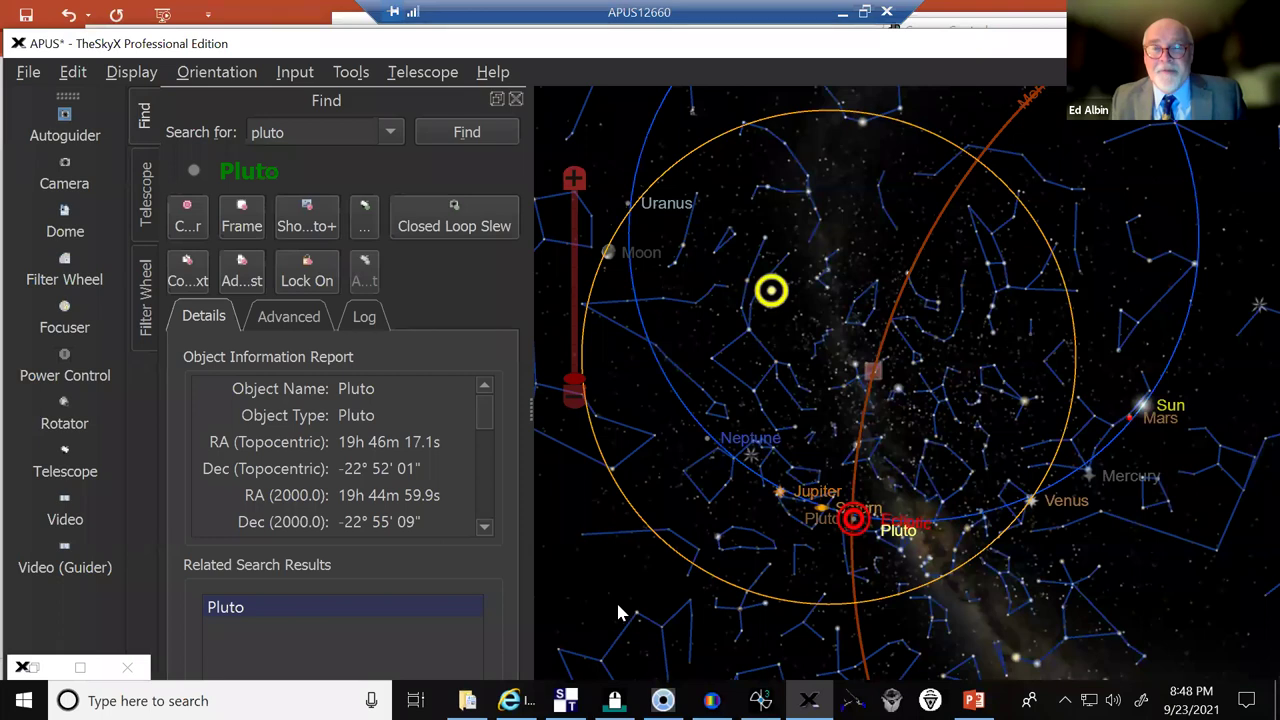
mouse_move(618, 605)
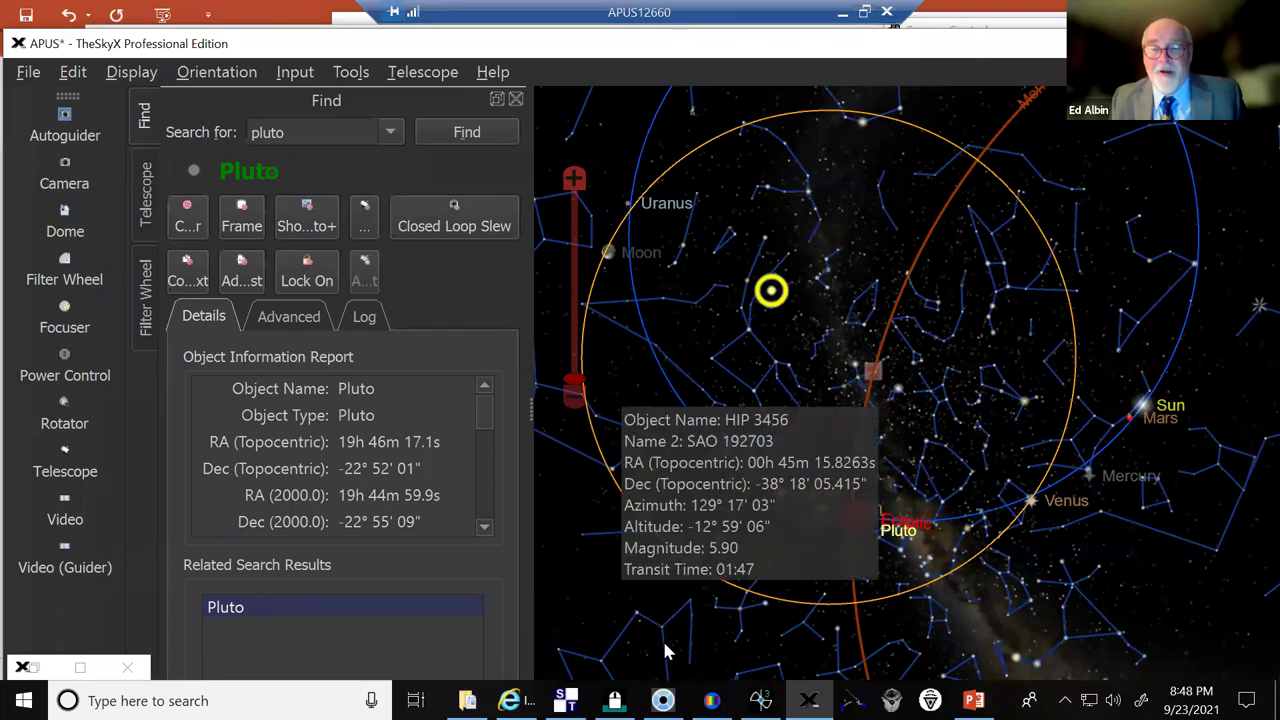
mouse_move(666, 652)
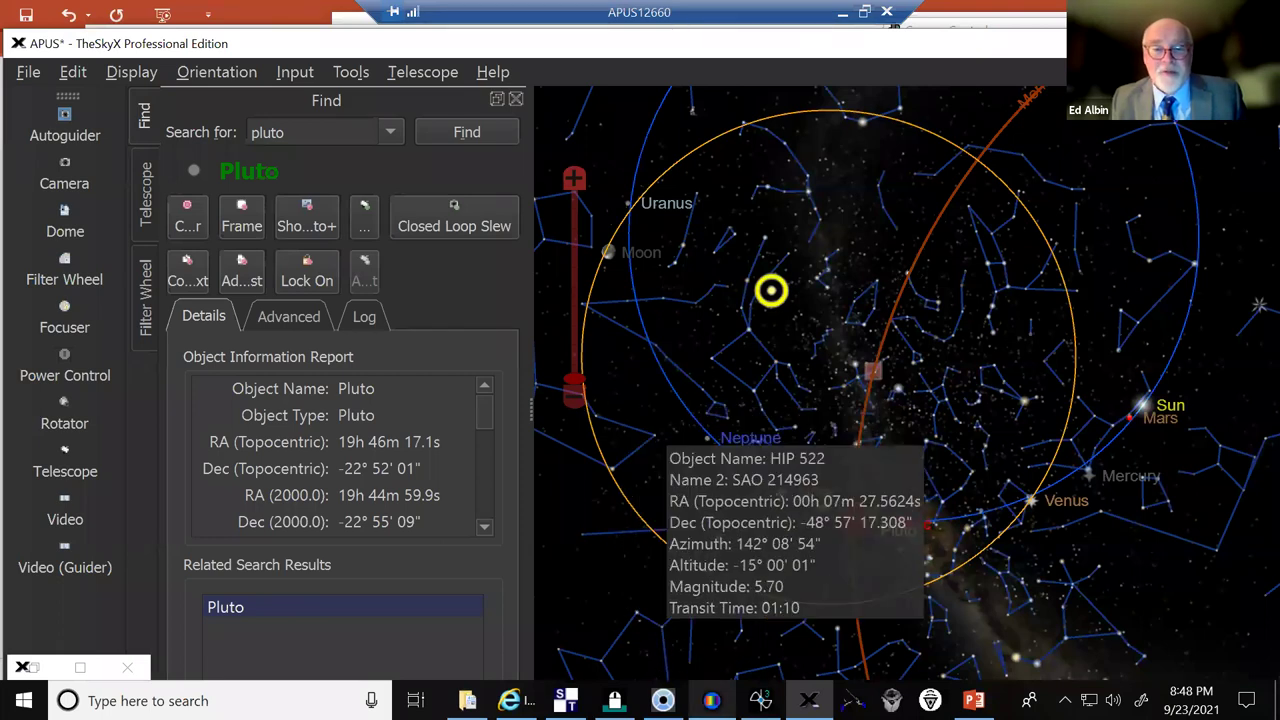
Switch to MaxIm DL, move the Screen Stretch window off the new galaxy image and examine the galaxy's core
mouse_move(711, 700)
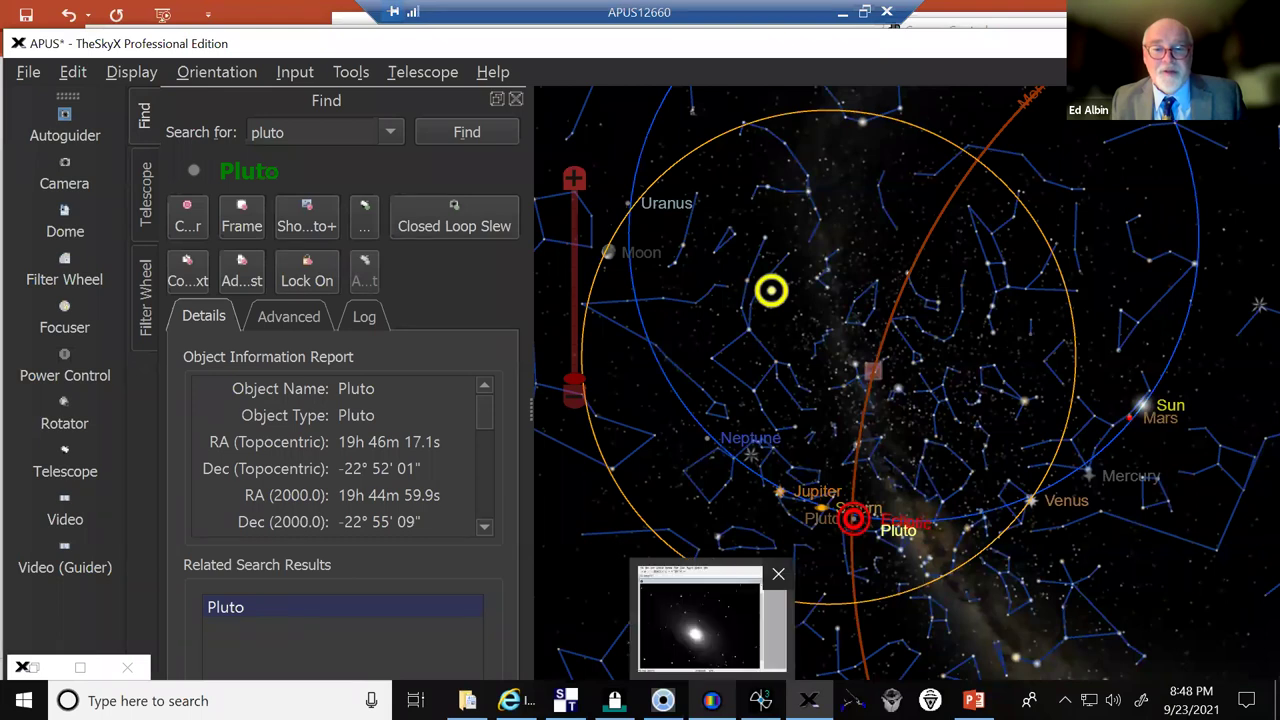
left_click(700, 615)
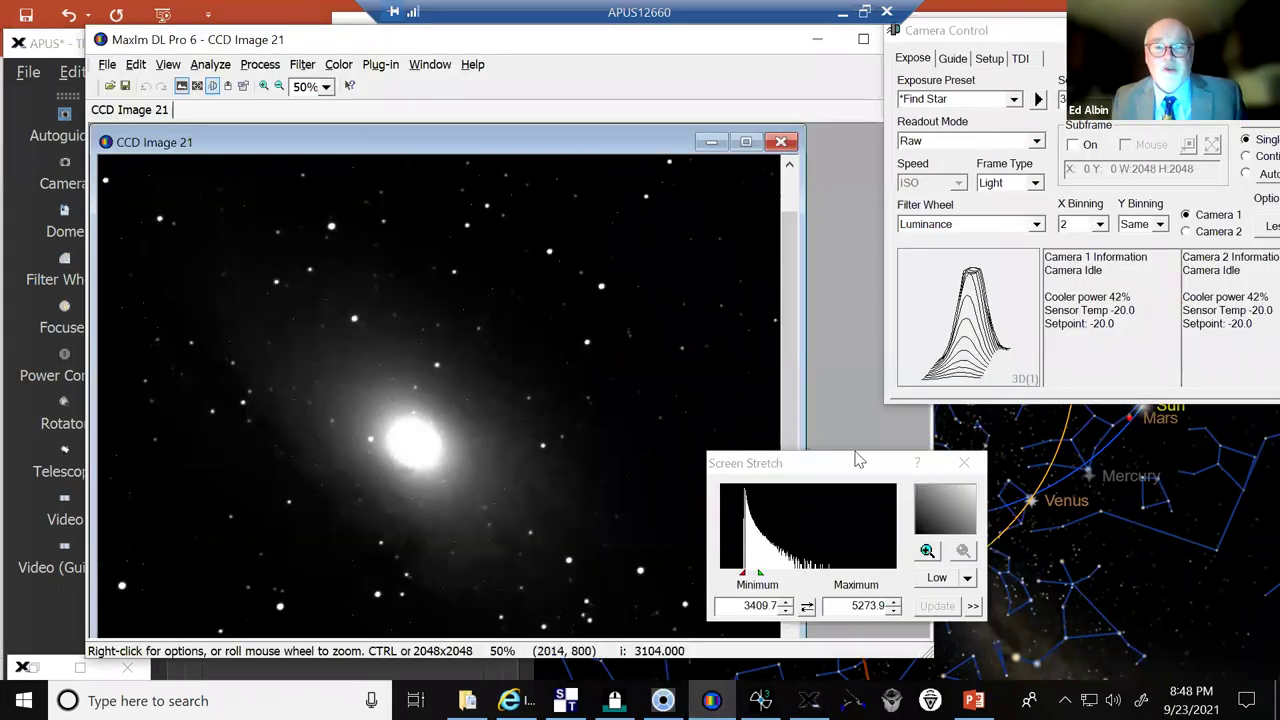
left_click_drag(857, 470, 1000, 497)
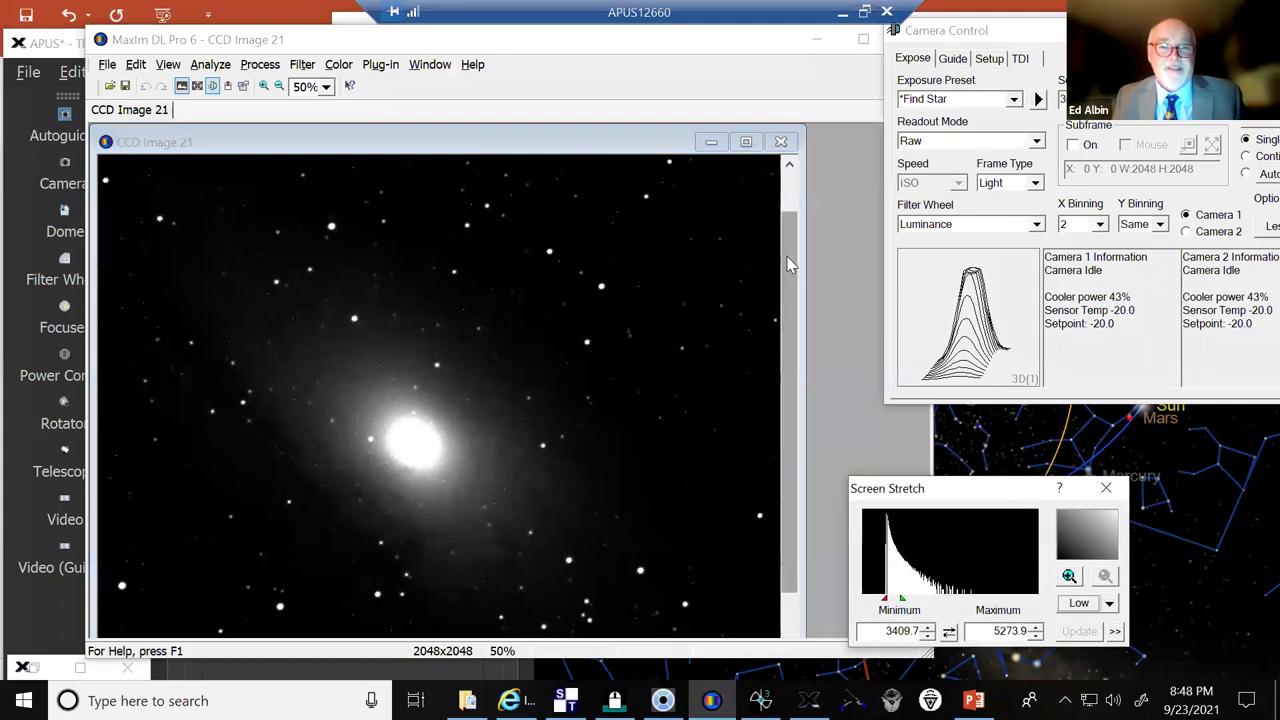
left_click_drag(788, 262, 788, 261)
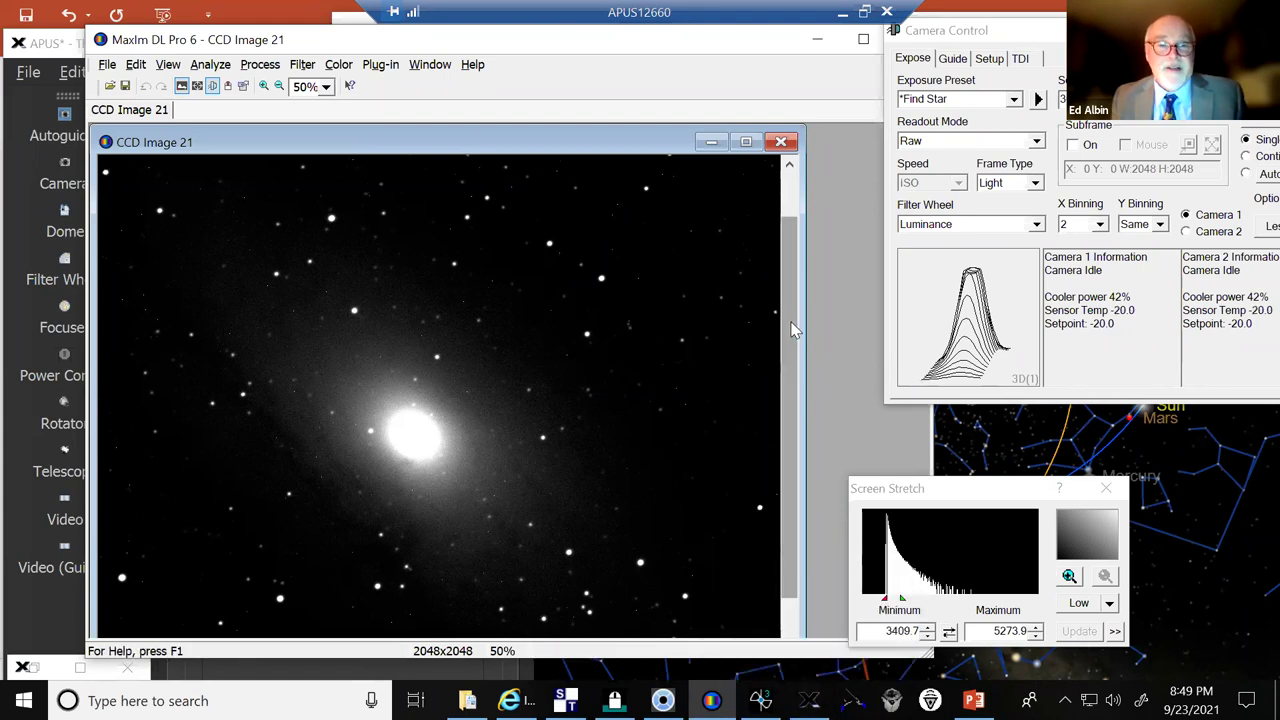
left_click_drag(792, 331, 797, 360)
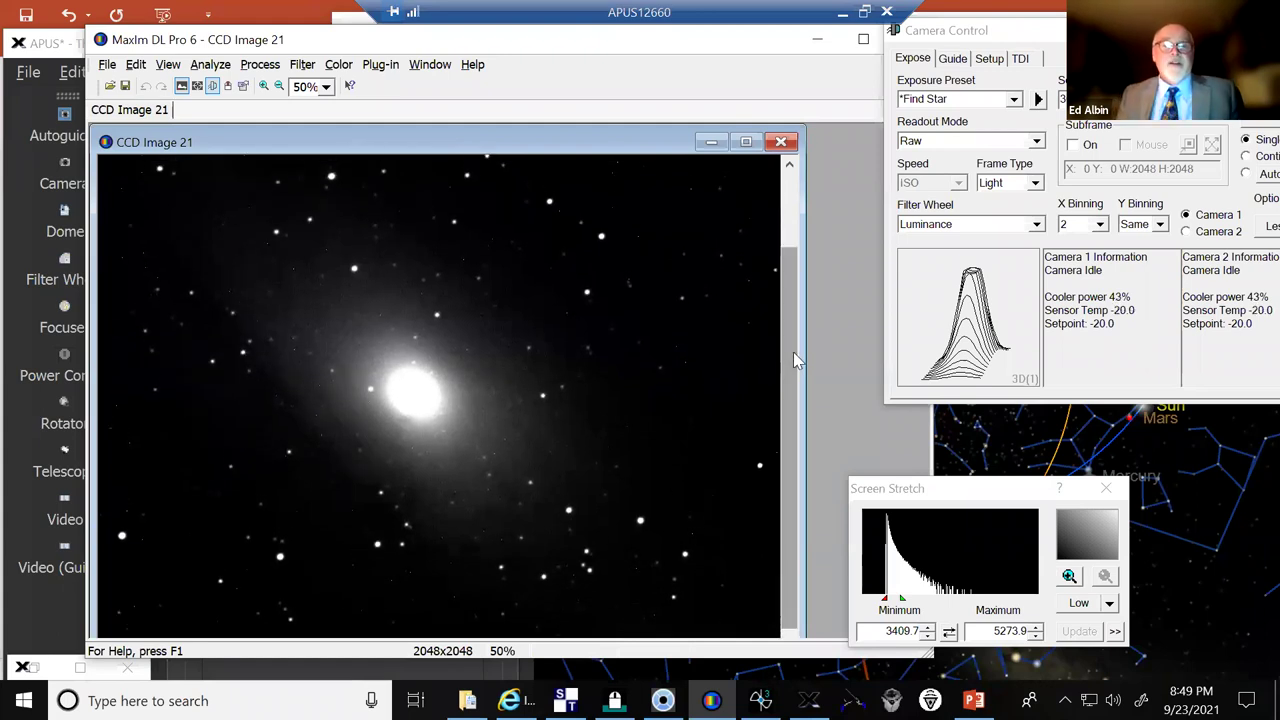
View the whole galaxy image at 25% zoom, and return to 50% with the core centred
left_click(325, 86)
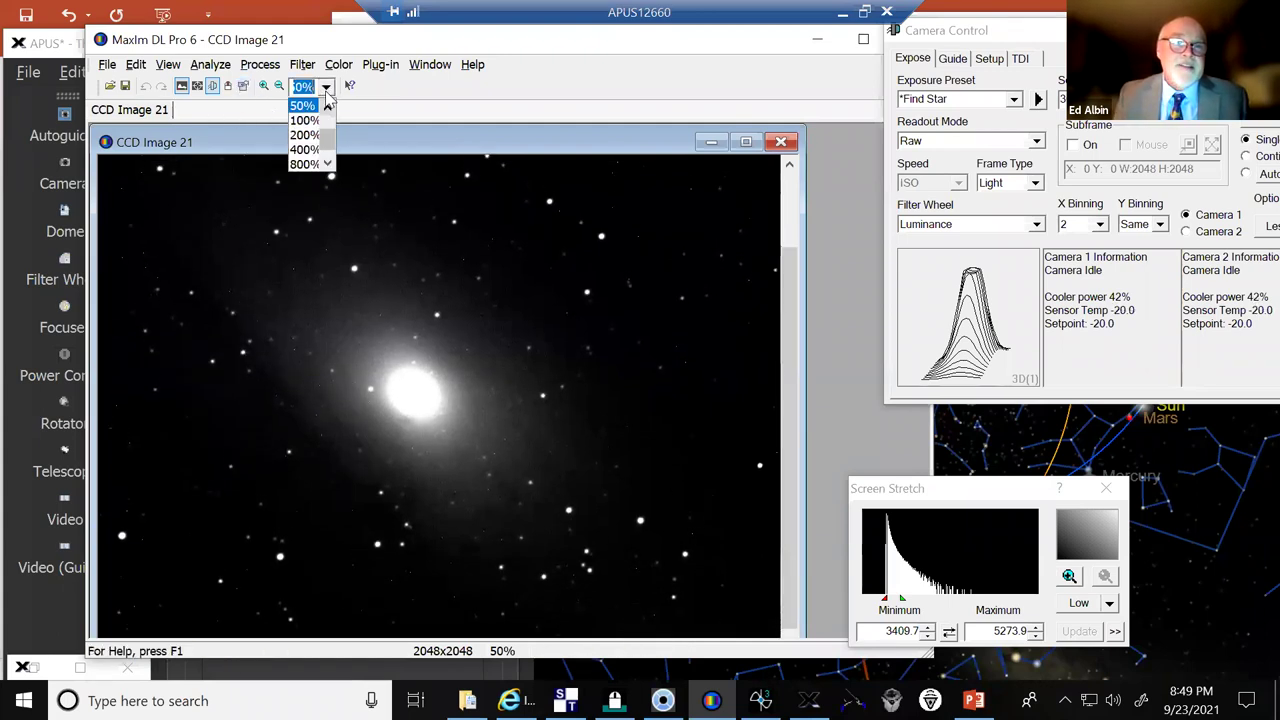
left_click(328, 110)
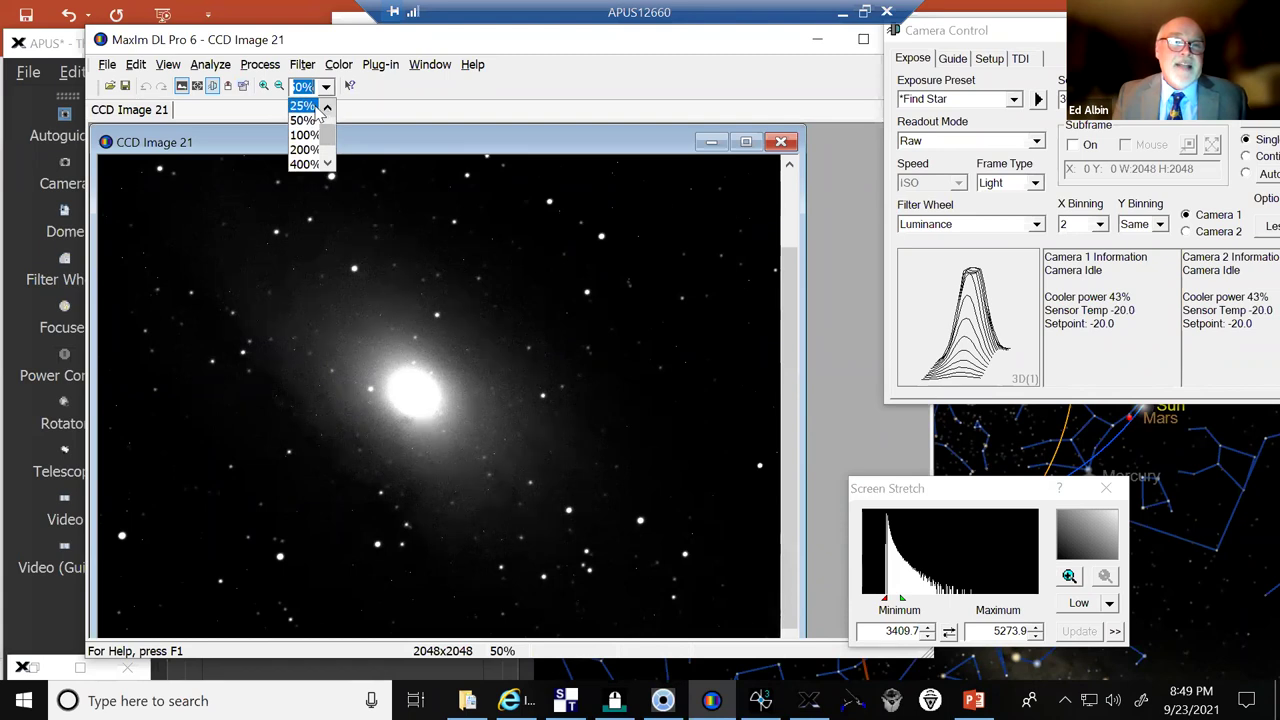
left_click(305, 106)
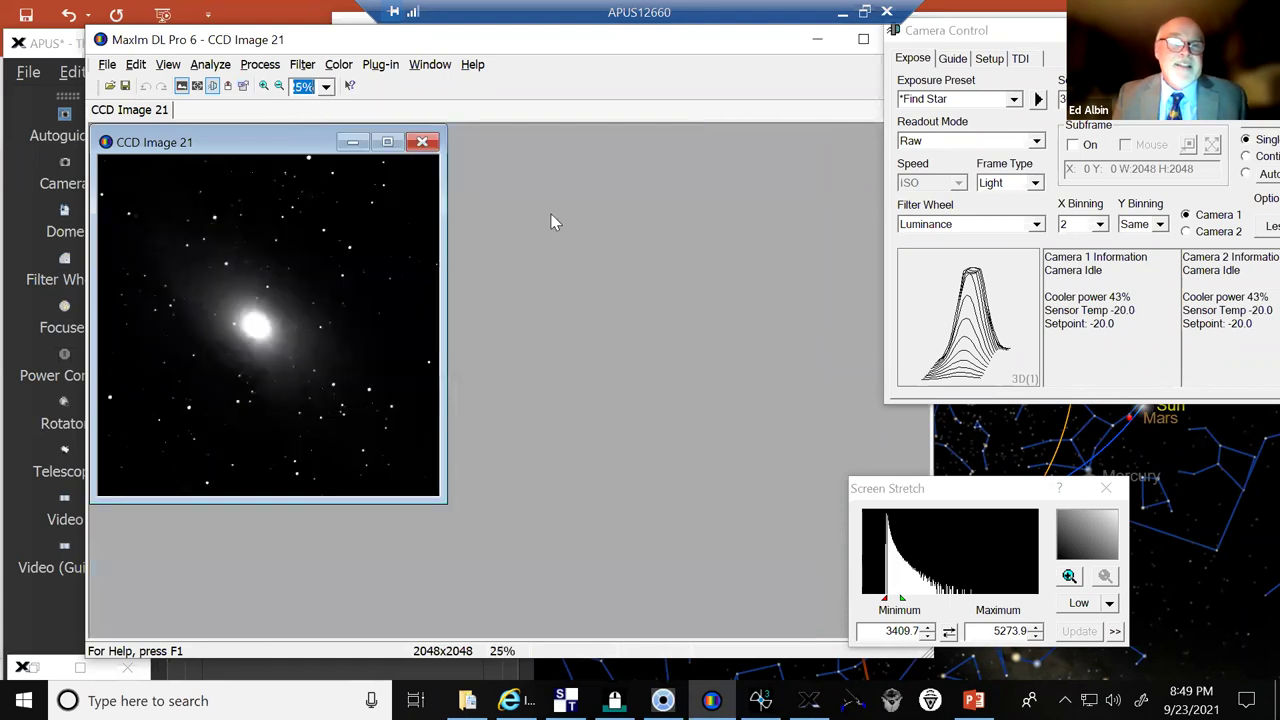
left_click(325, 87)
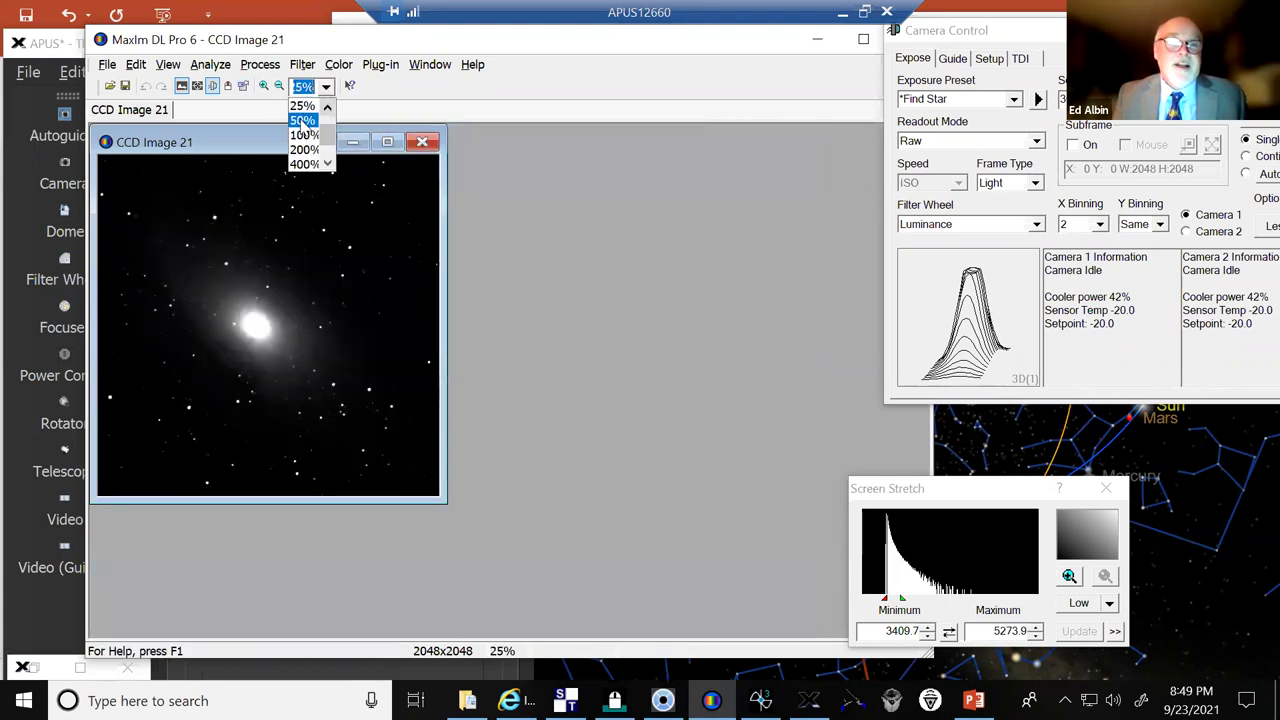
left_click(301, 120)
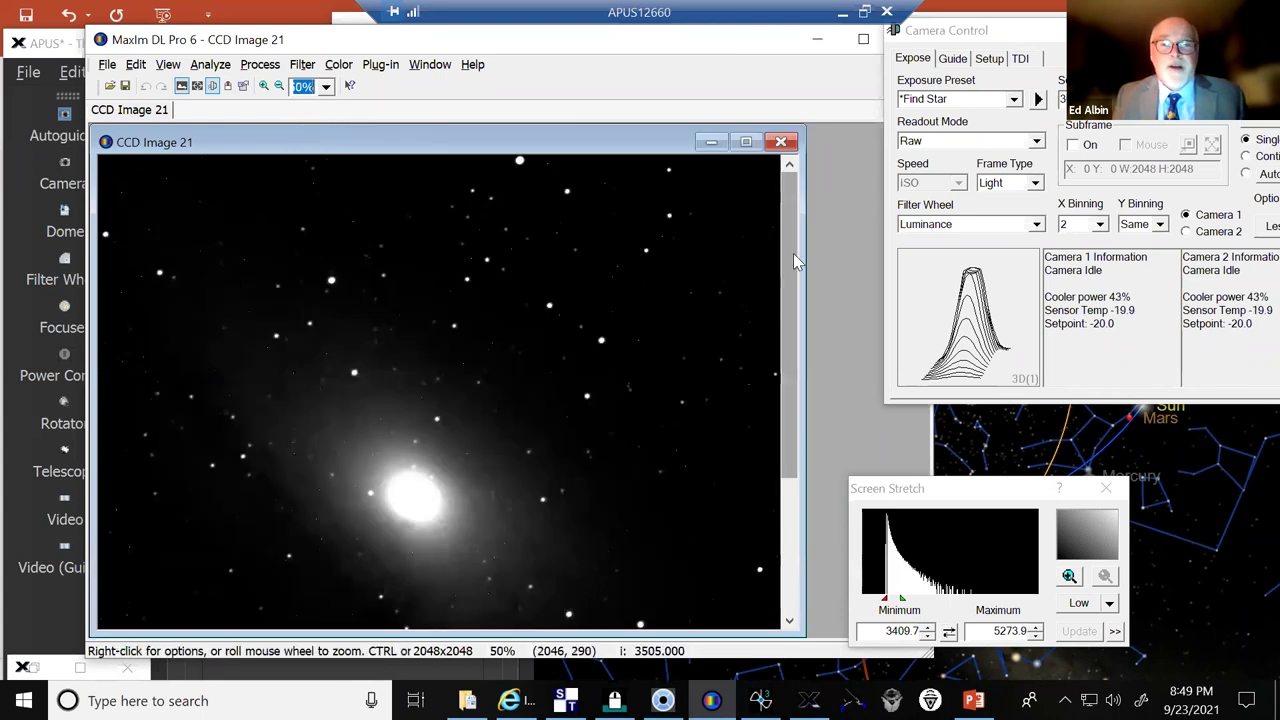
left_click_drag(793, 280, 793, 341)
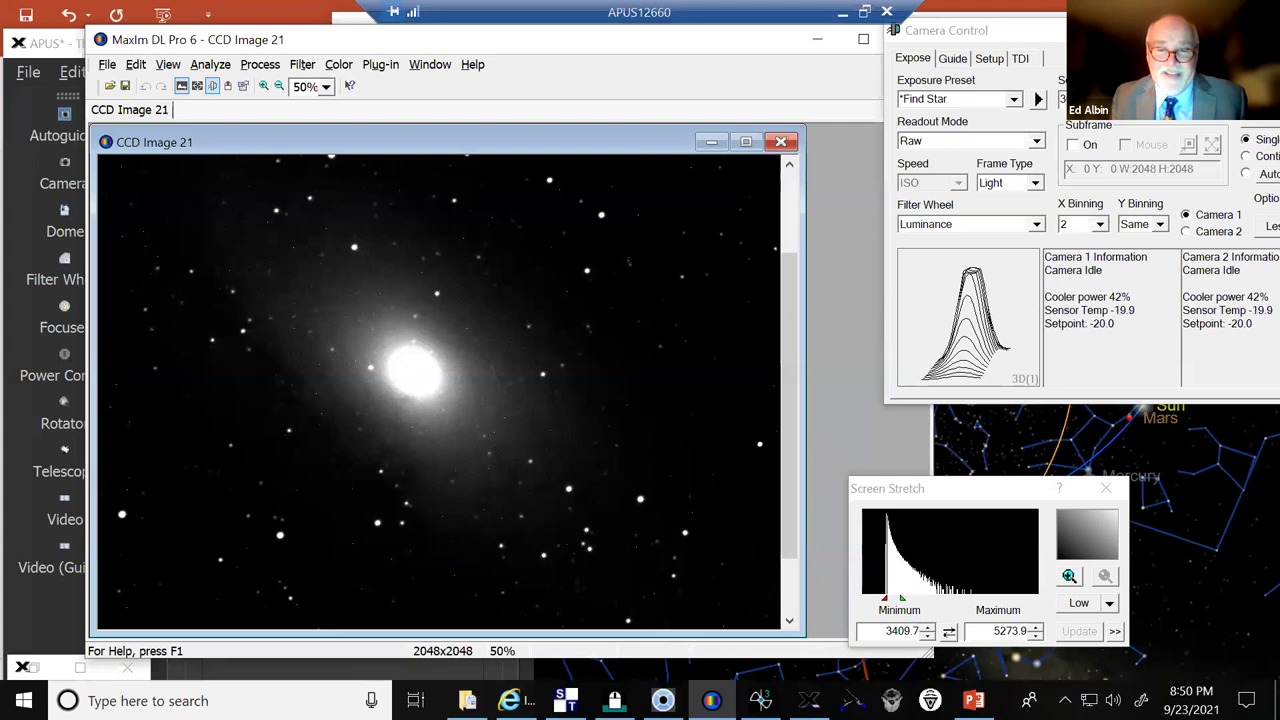
Switch to TheSkyX, slew the telescope to Pluto and confirm the slew
mouse_move(760, 700)
mouse_move(809, 700)
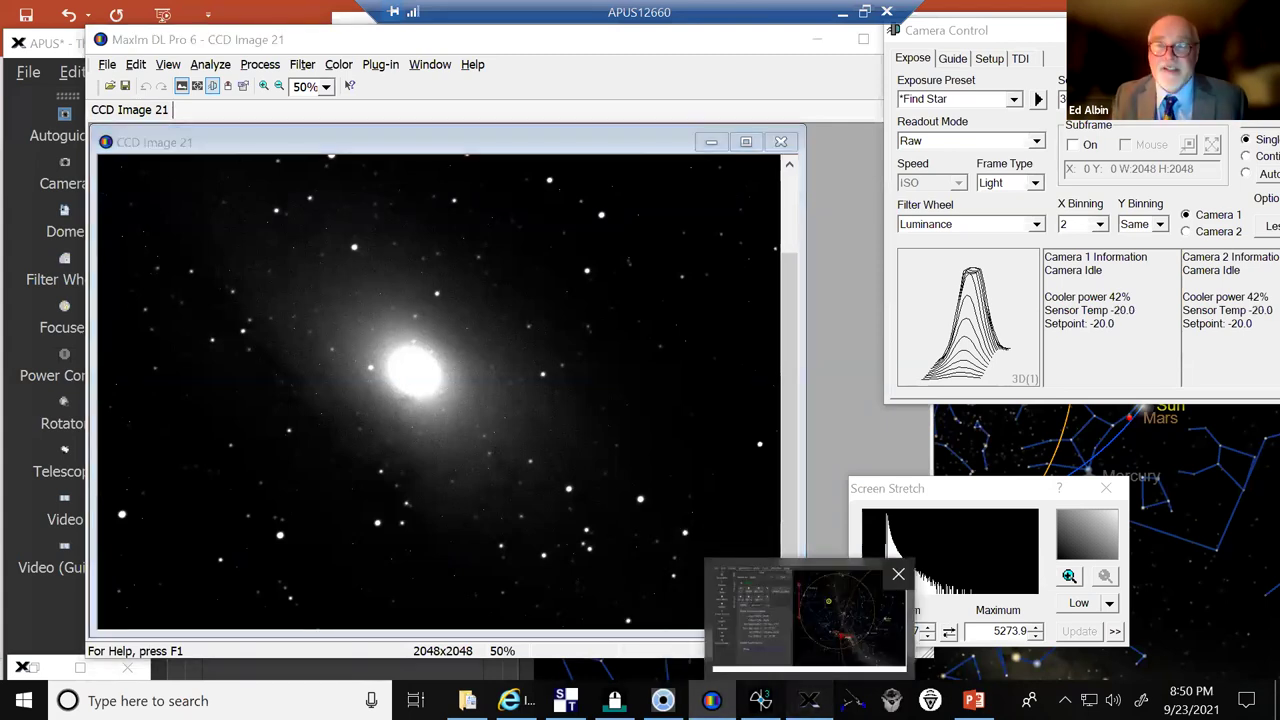
left_click(809, 700)
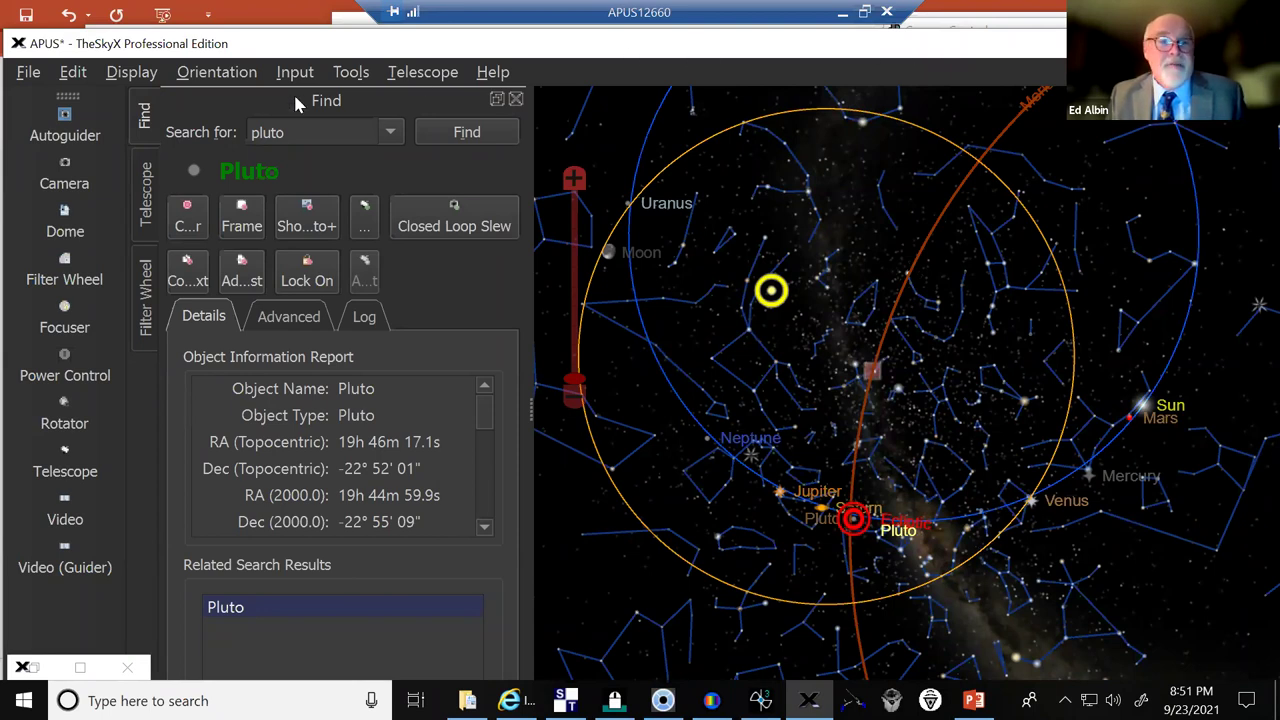
left_click(448, 134)
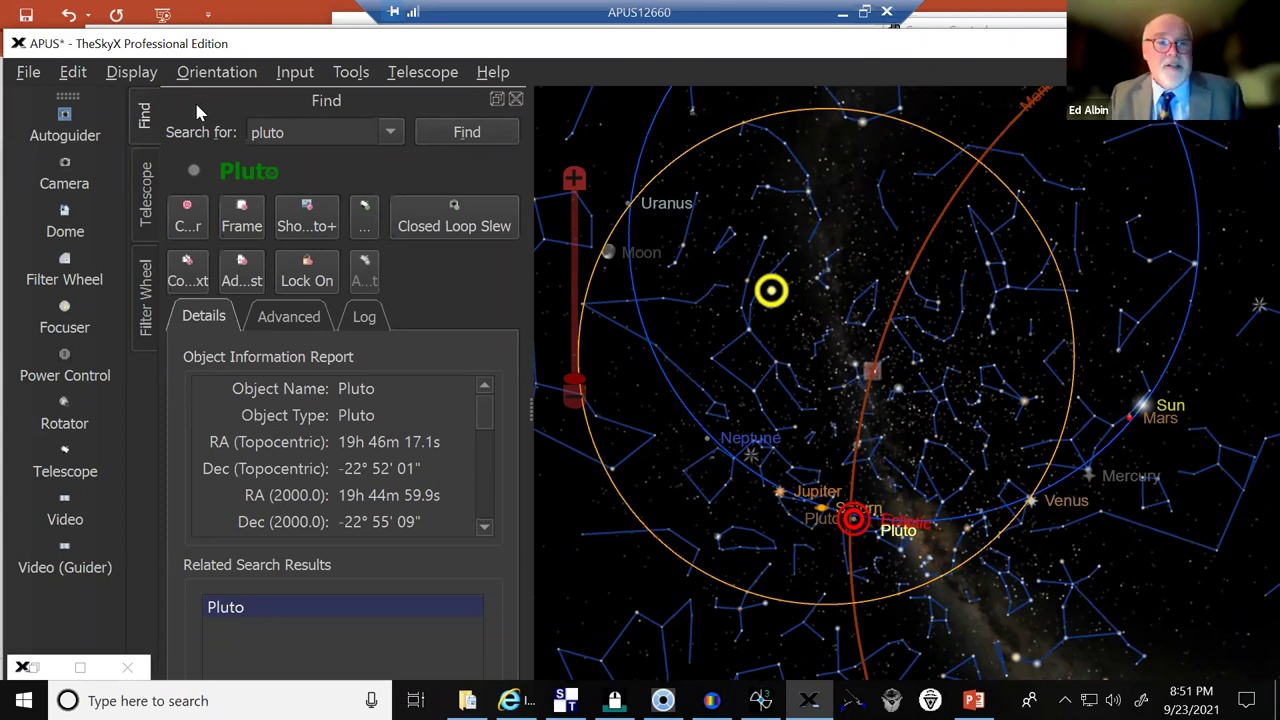
left_click(146, 190)
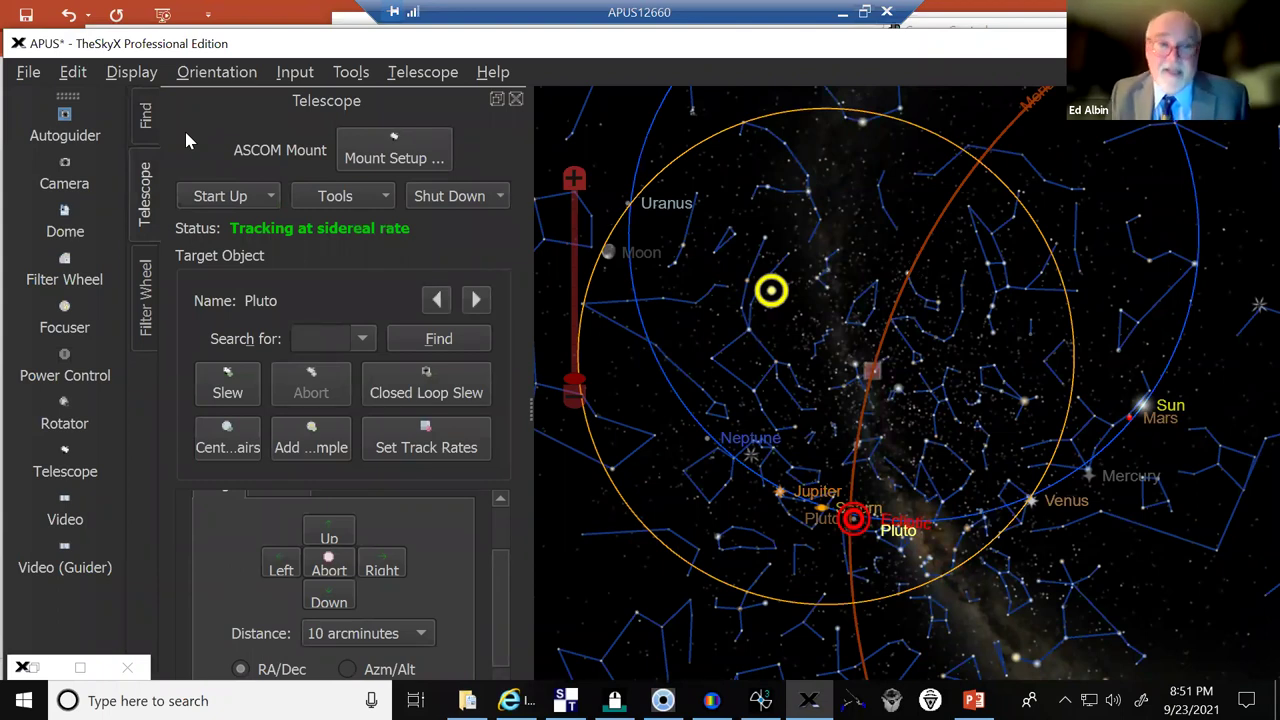
left_click(226, 390)
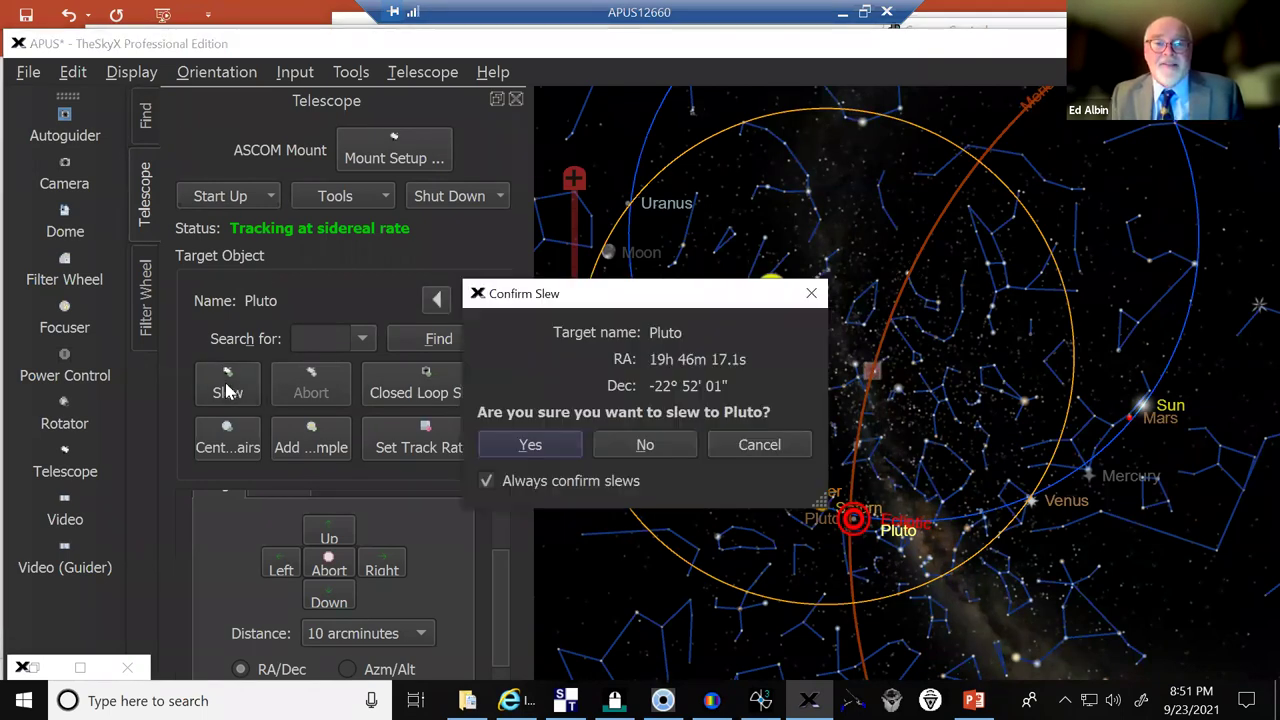
left_click(532, 448)
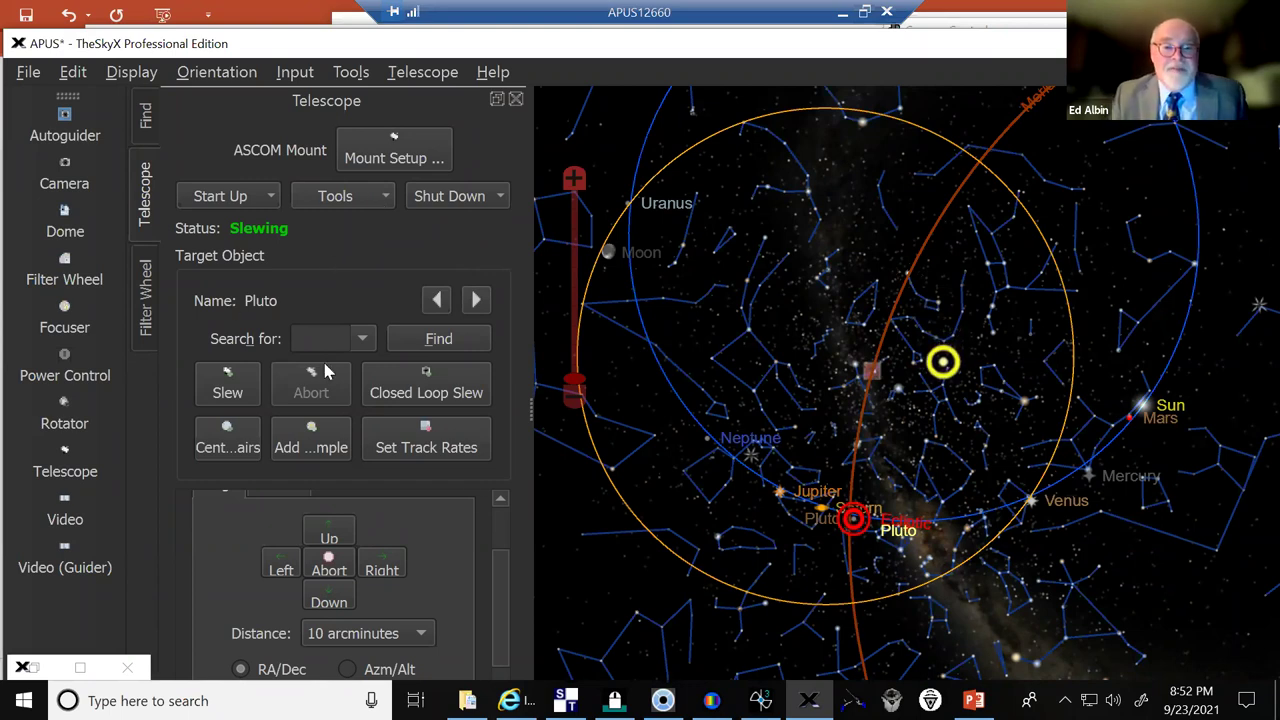
Switch to Internet Explorer to watch the telescope on the observatory webcam, and move the browser window clear of the presenter's video
left_click(510, 700)
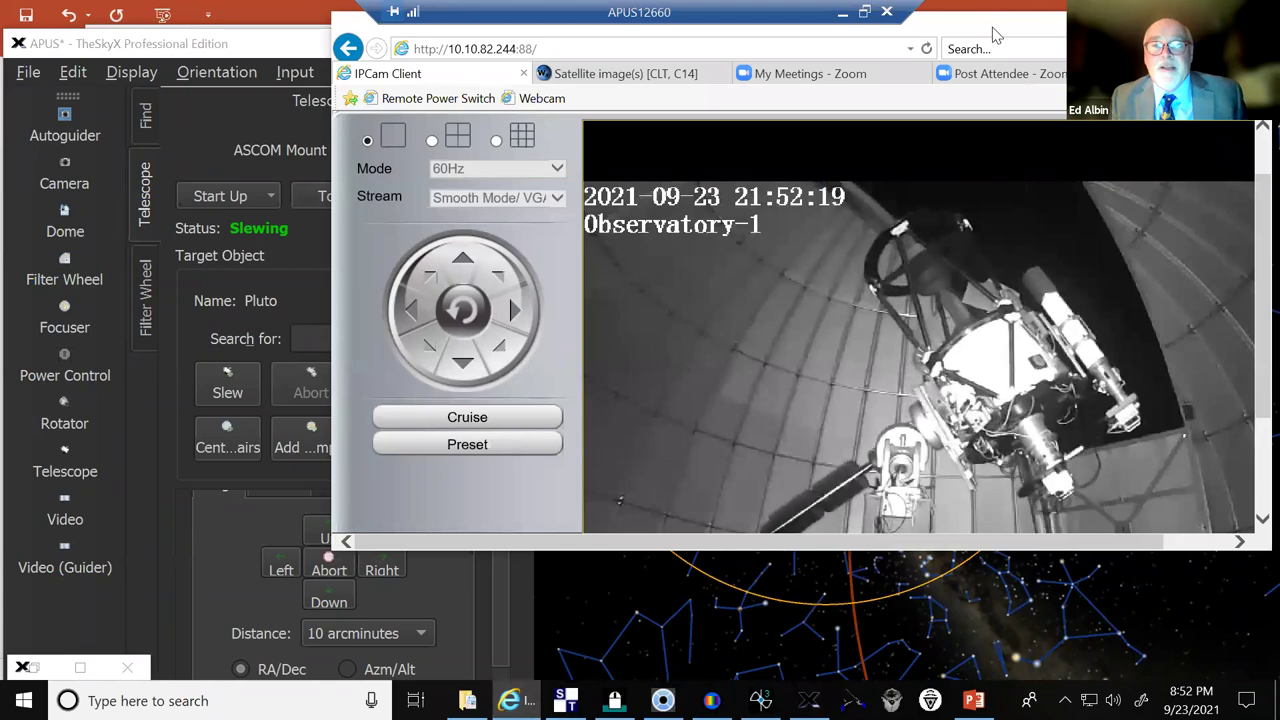
left_click_drag(922, 68, 786, 118)
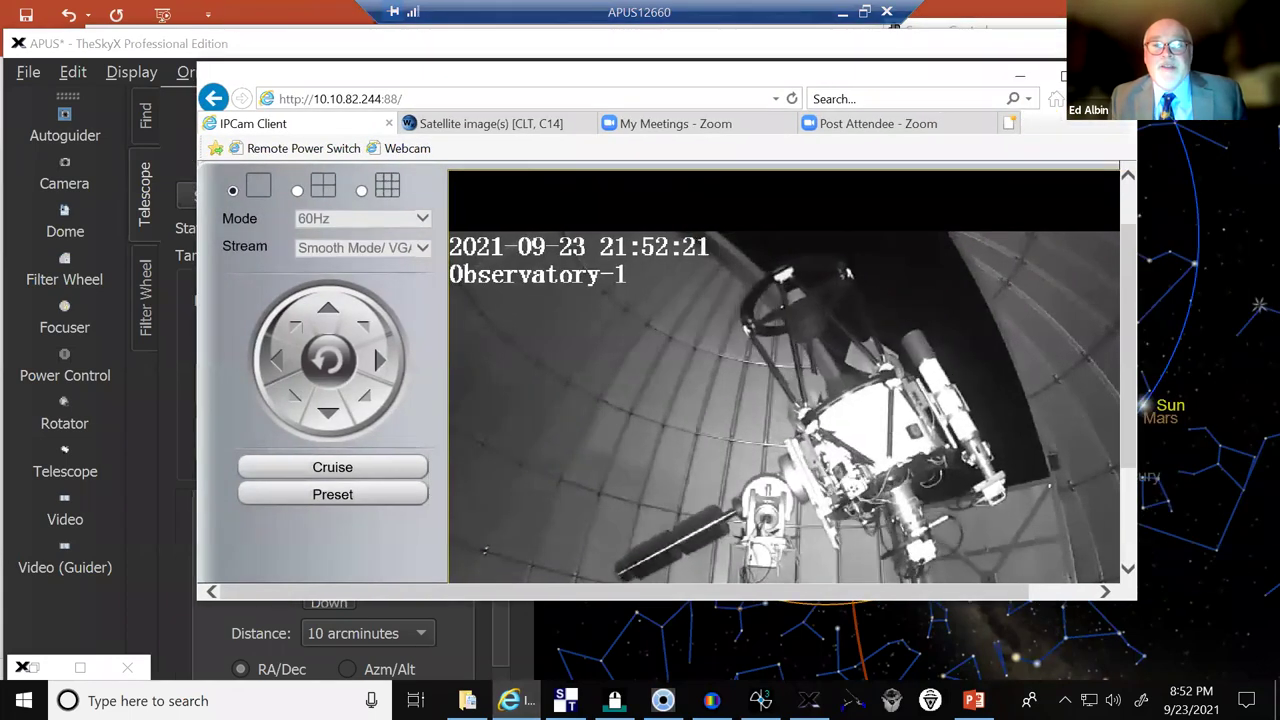
Maximize the webcam browser window, and switch to TheSkyX to check the telescope's position at Pluto on the sky chart
left_click_drag(893, 27, 893, 2)
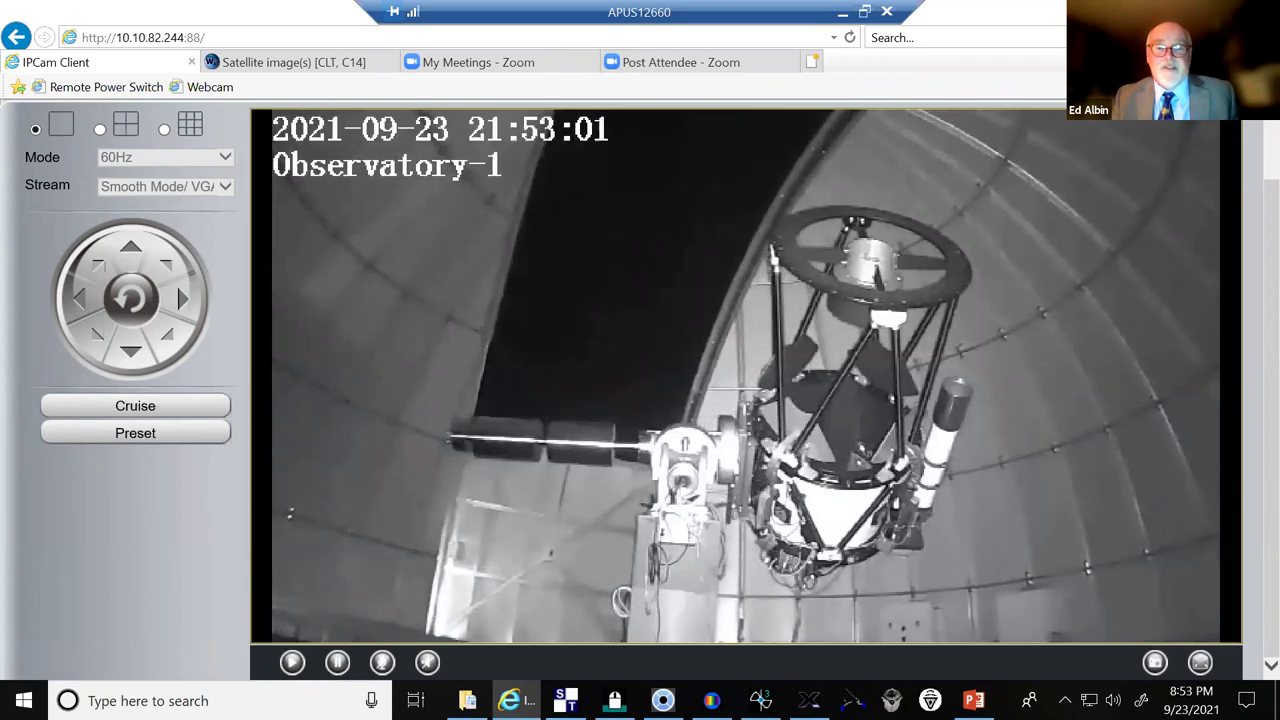
mouse_move(809, 700)
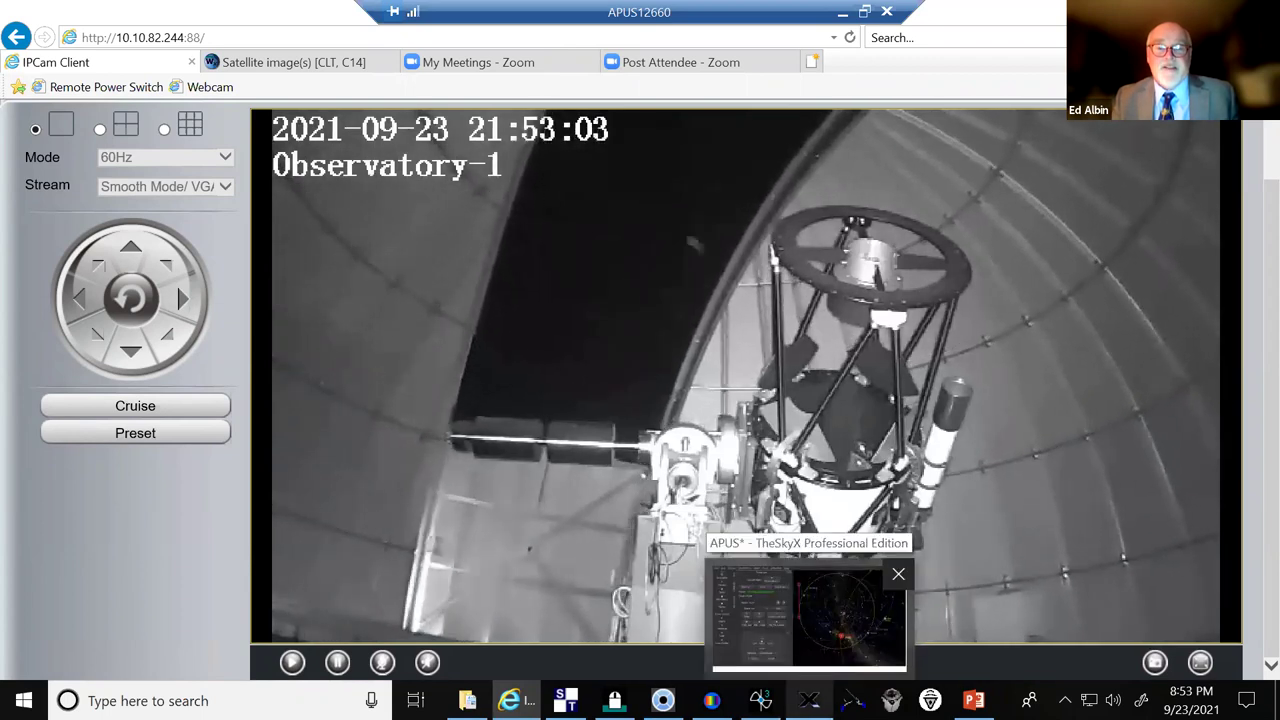
left_click(809, 700)
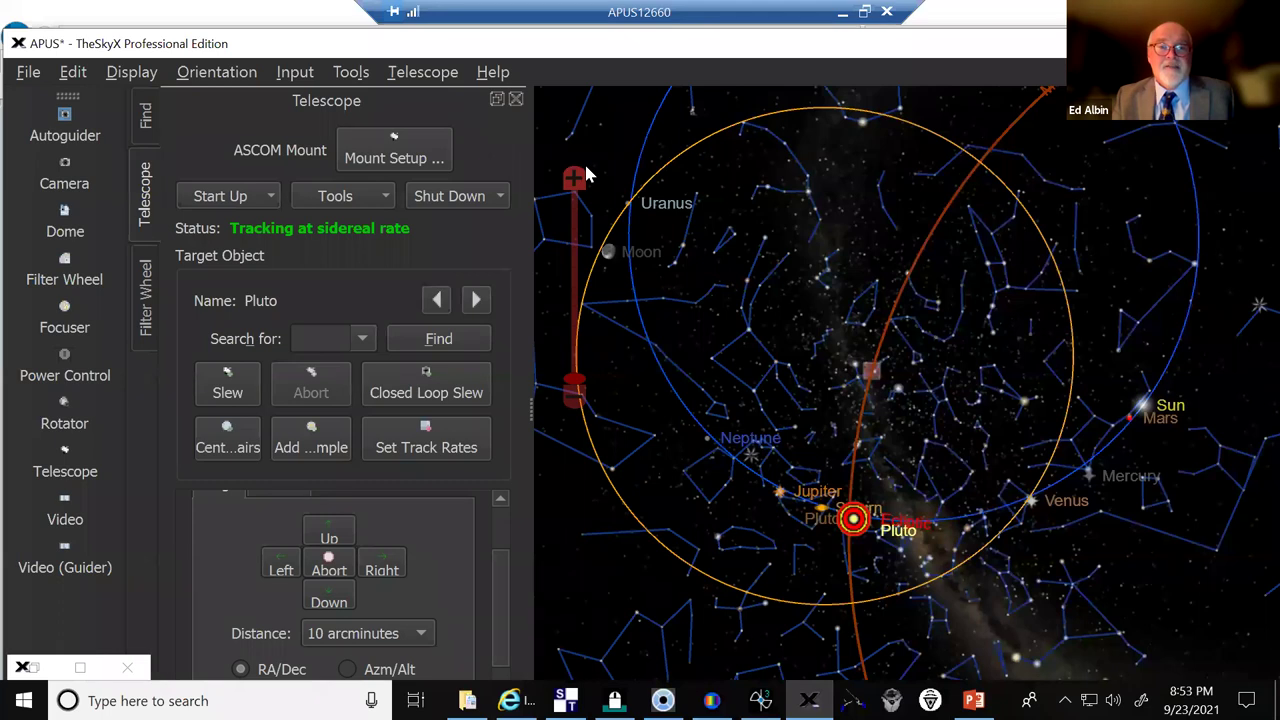
mouse_move(781, 270)
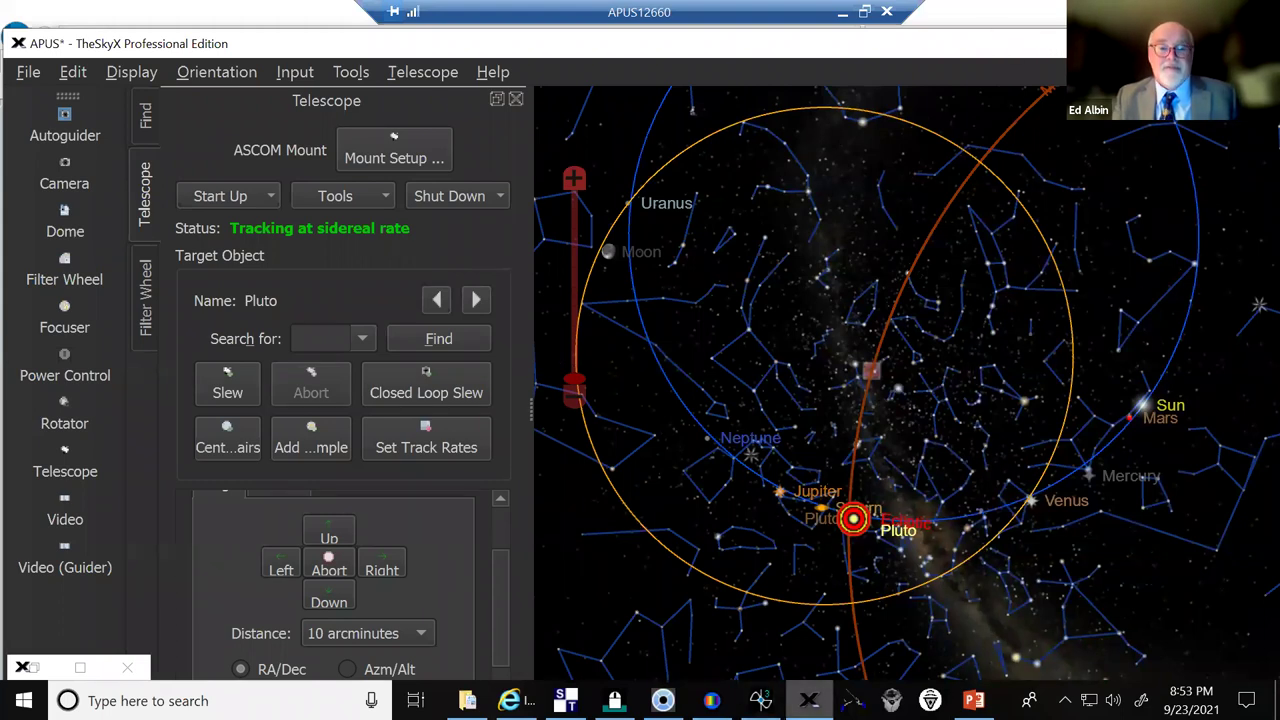
Check the current image in MaxIm DL, and return to the observatory webcam in Internet Explorer to watch the dome
left_click(711, 700)
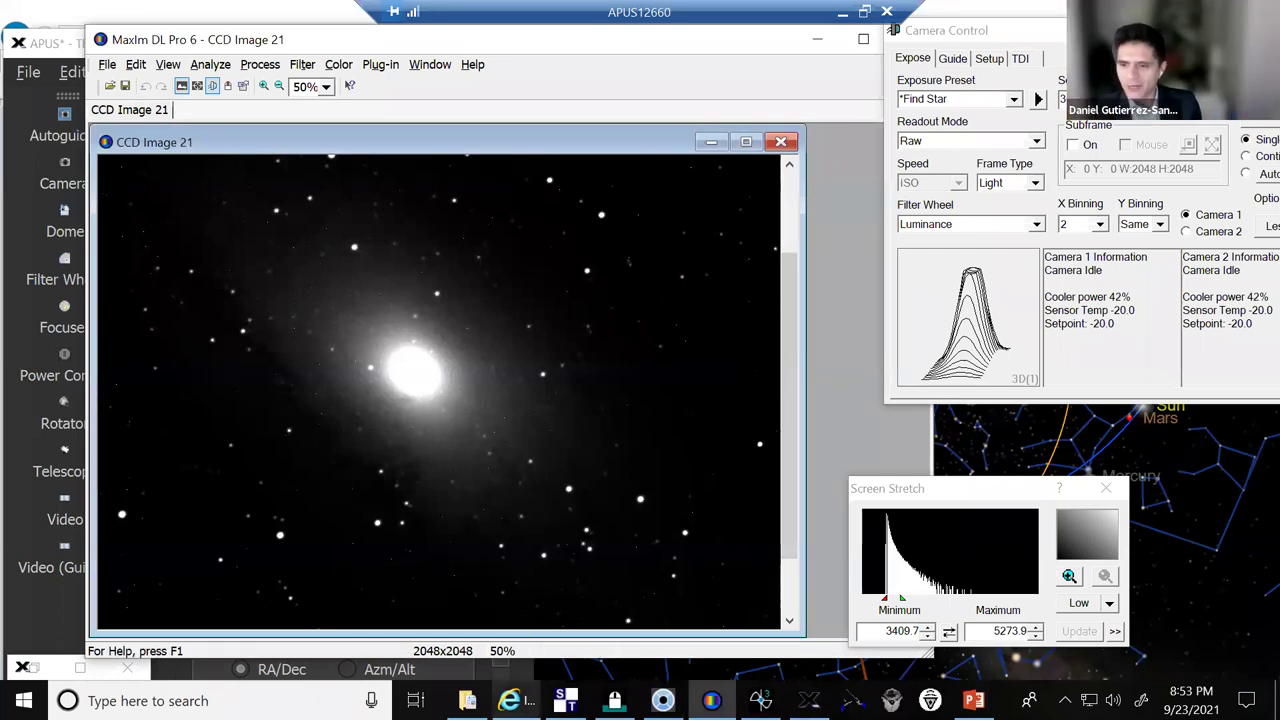
mouse_move(510, 700)
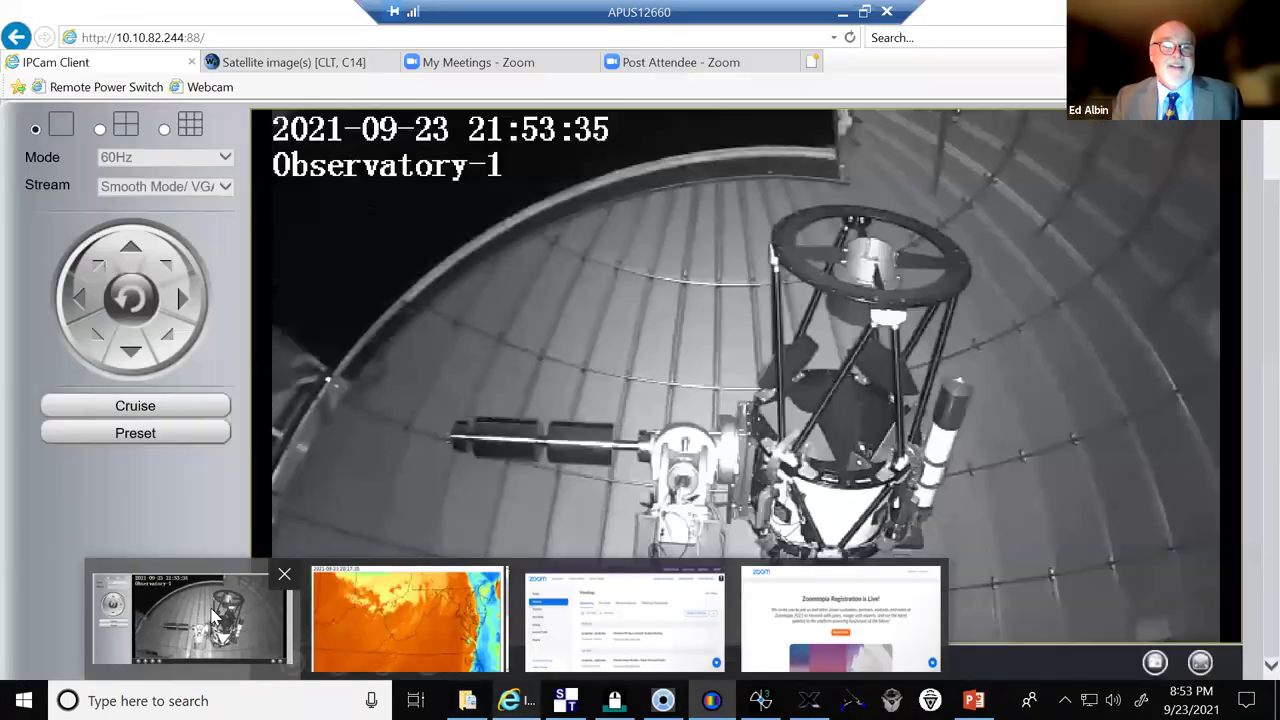
left_click(215, 617)
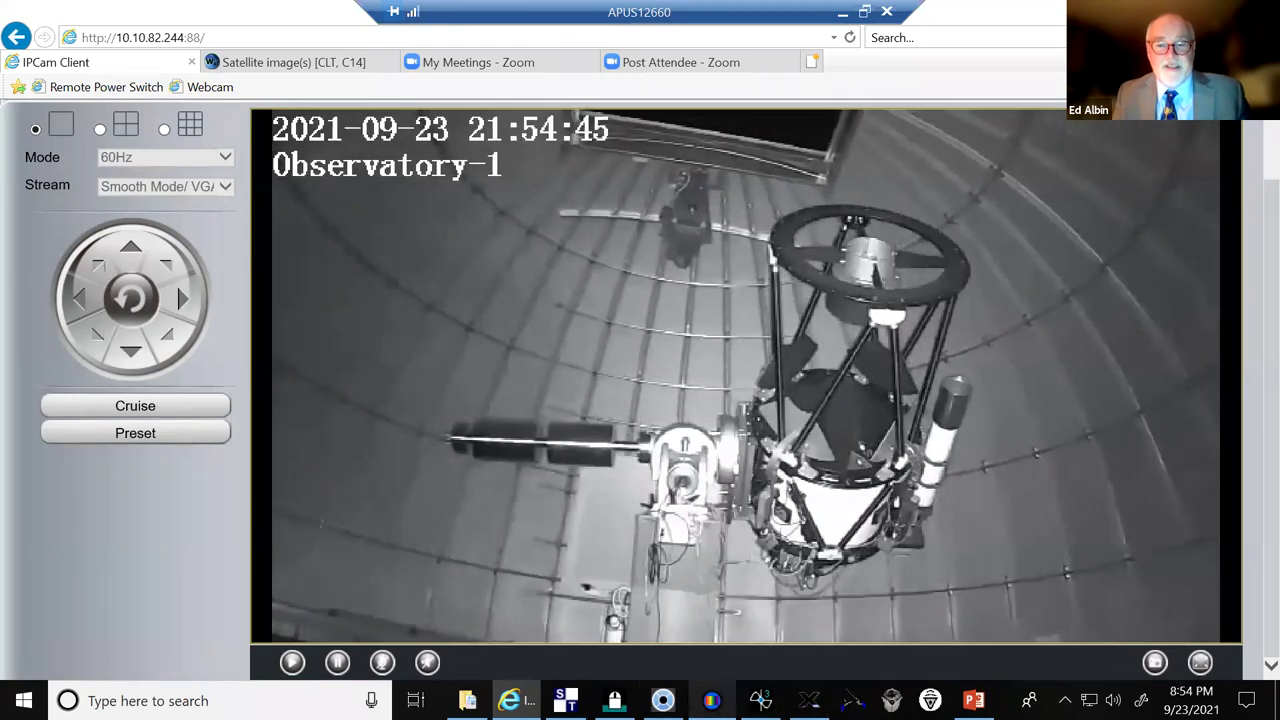
Switch to MaxIm DL, move the Camera Control window further into view and take a single 60-second exposure of the Pluto field
left_click(711, 700)
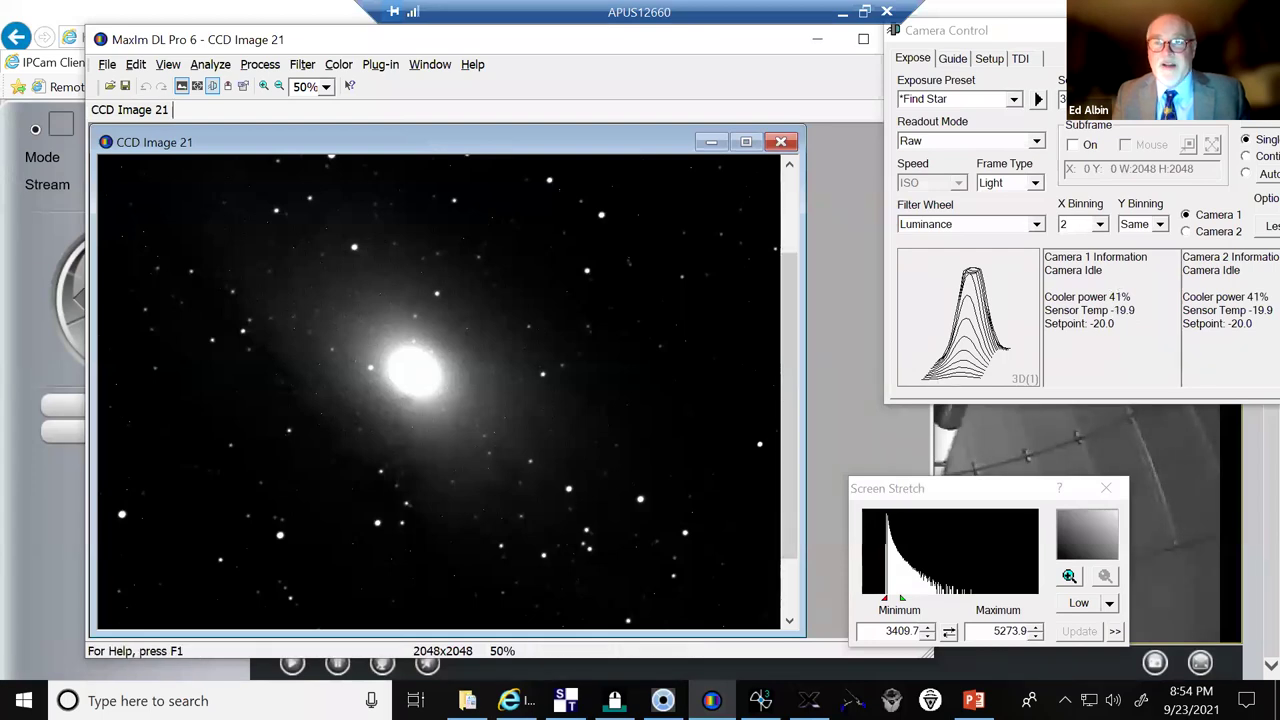
left_click_drag(950, 30, 853, 48)
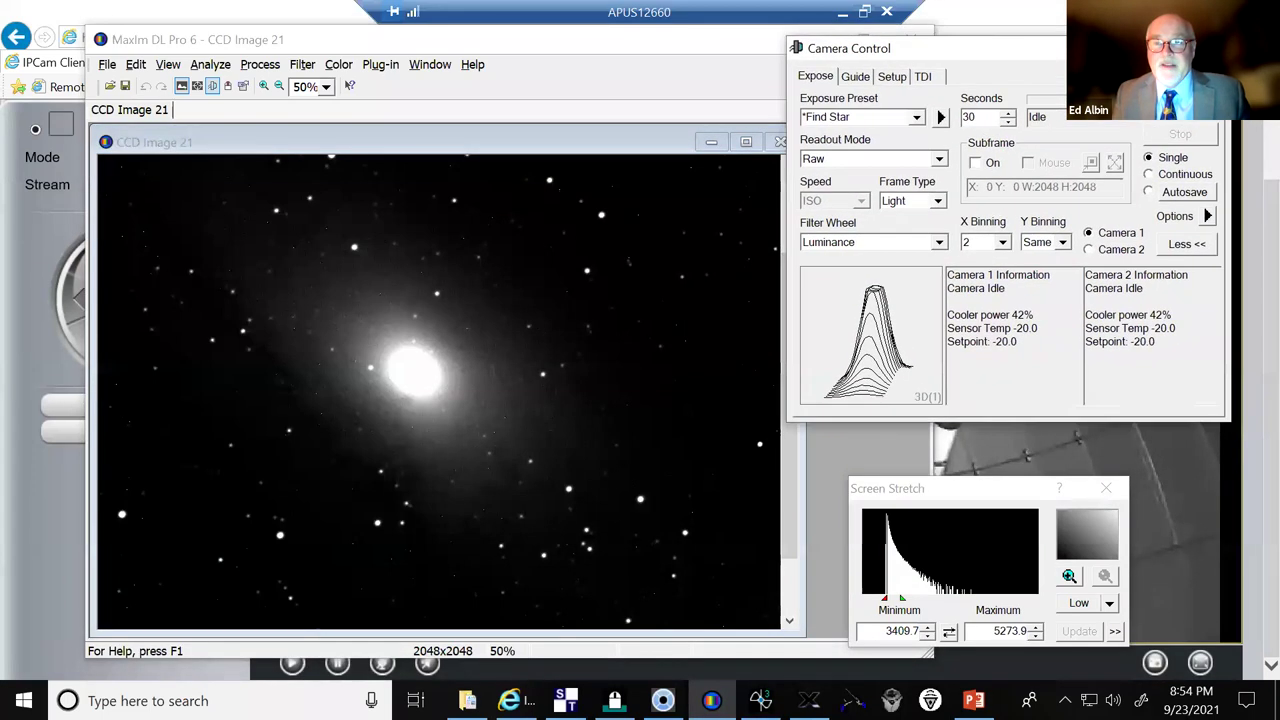
left_click(1010, 114)
left_click(1010, 114)
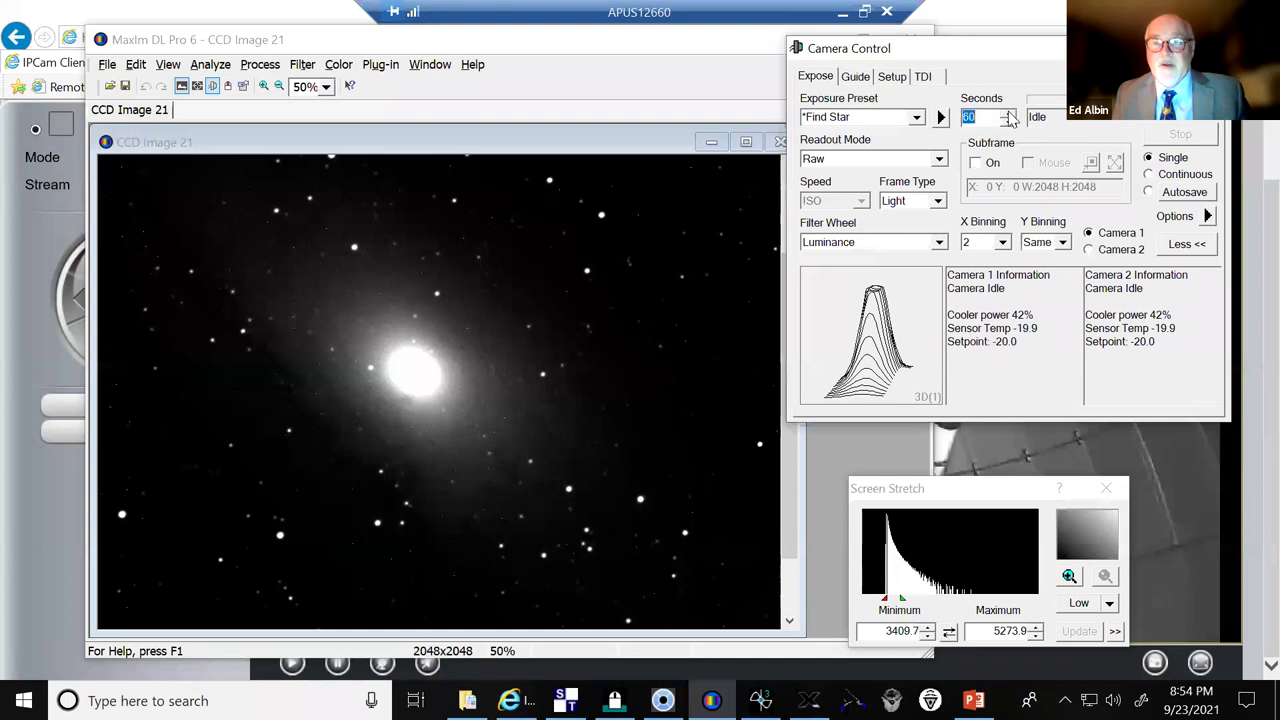
left_click(1180, 112)
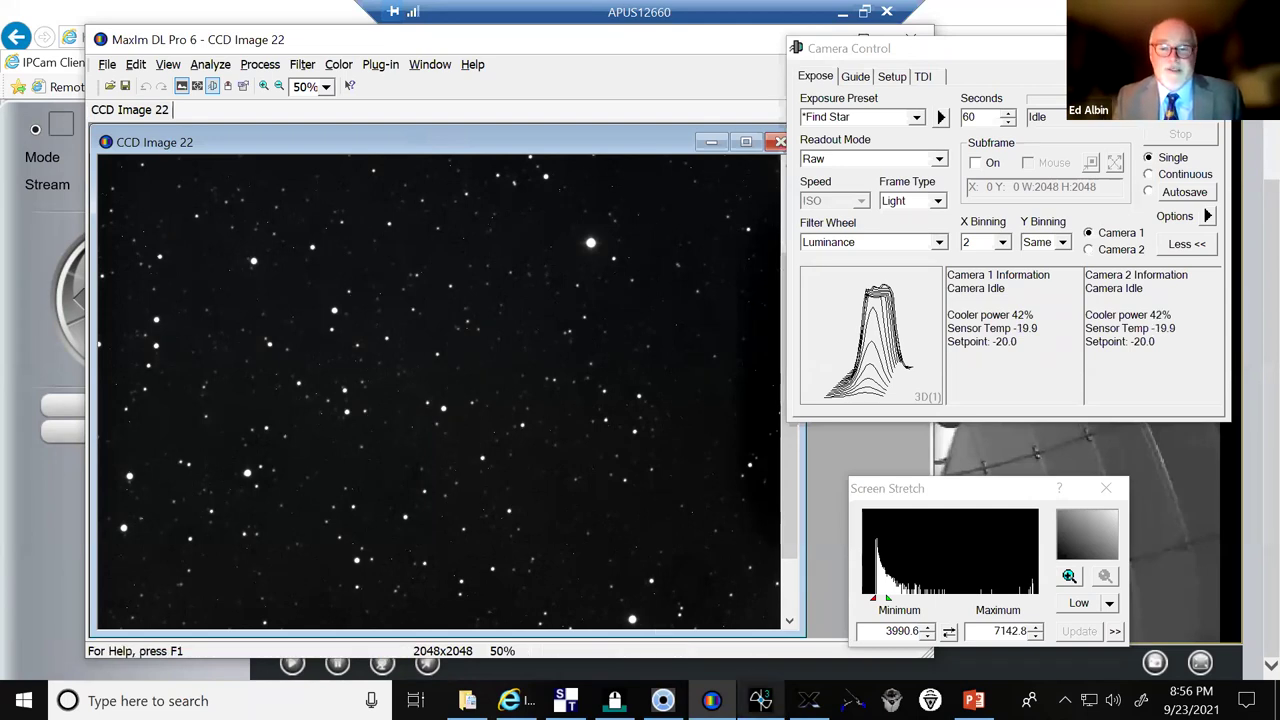
Switch to TheSkyX, slew the telescope to Jupiter with confirmation, and watch the telescope on the webcam in Internet Explorer
mouse_move(809, 700)
left_click(809, 620)
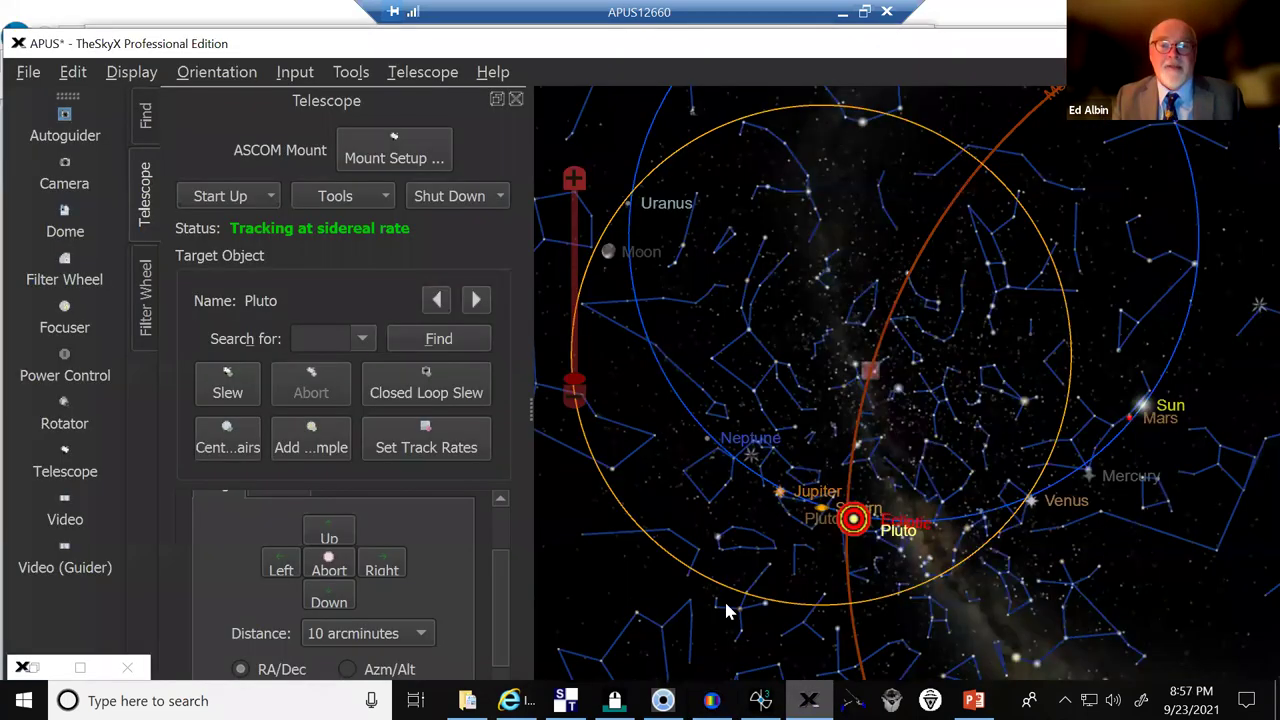
left_click(780, 494)
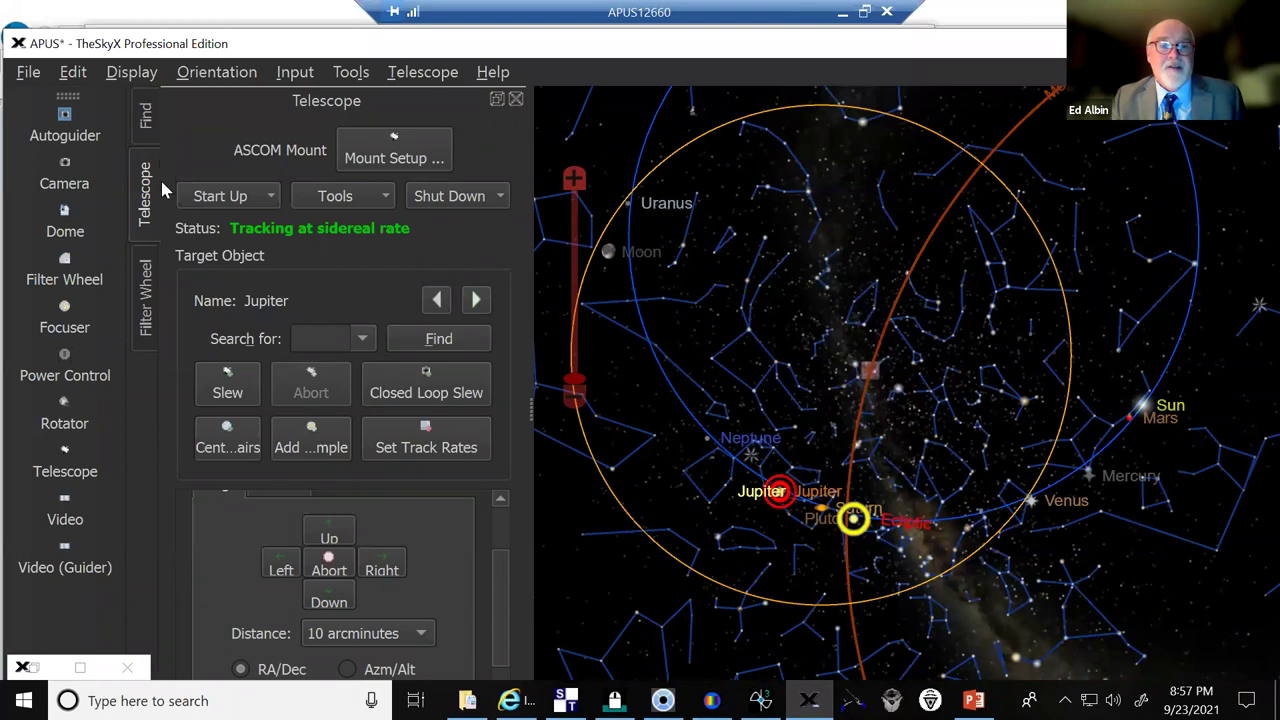
left_click(236, 394)
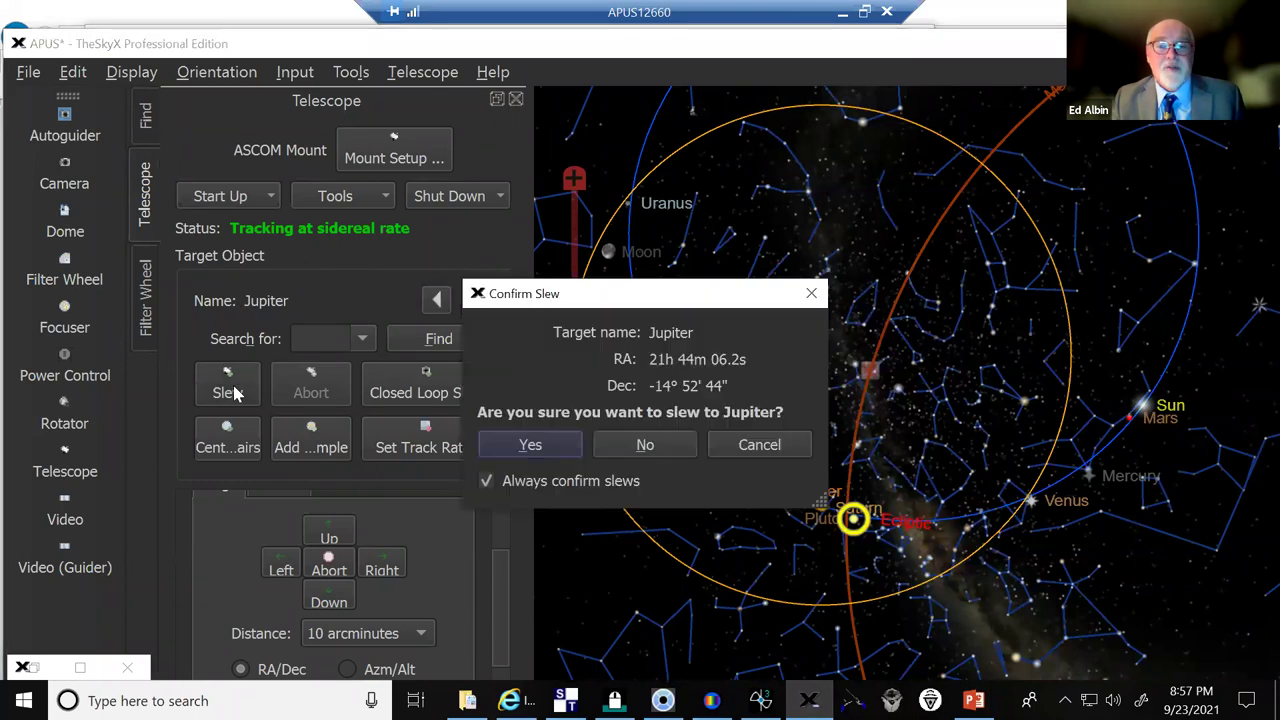
left_click(531, 446)
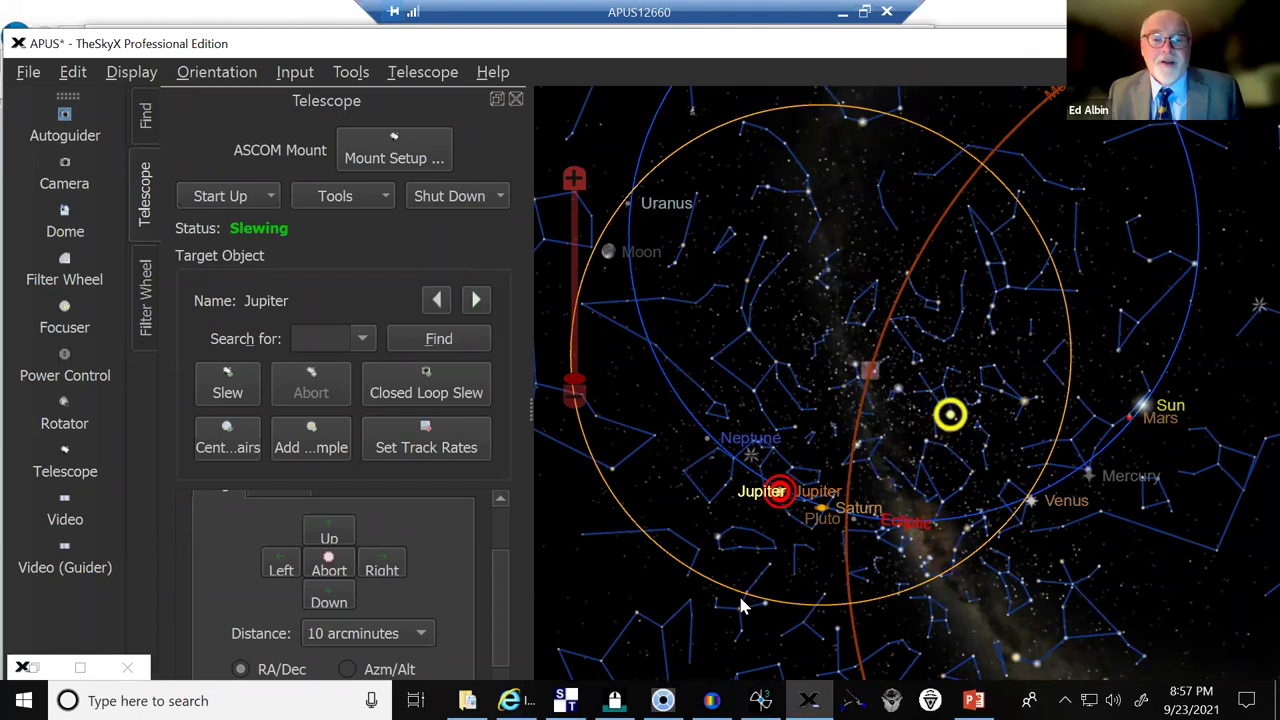
mouse_move(741, 604)
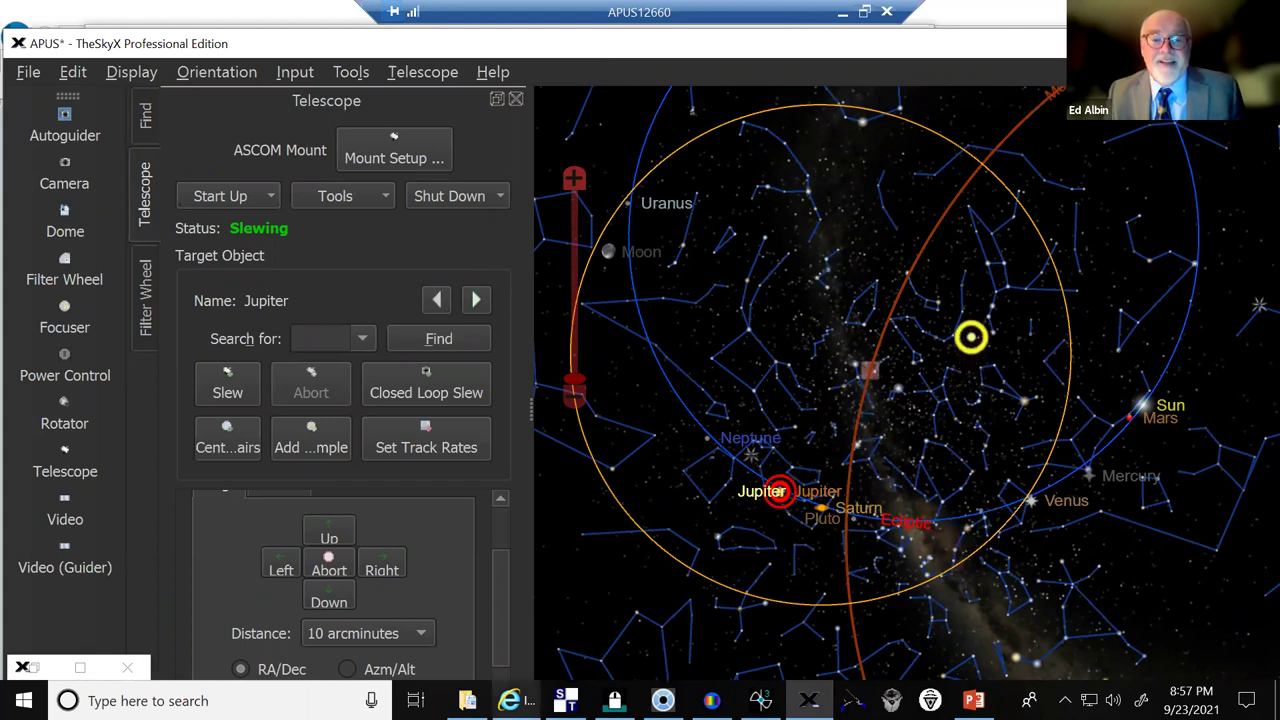
left_click(510, 700)
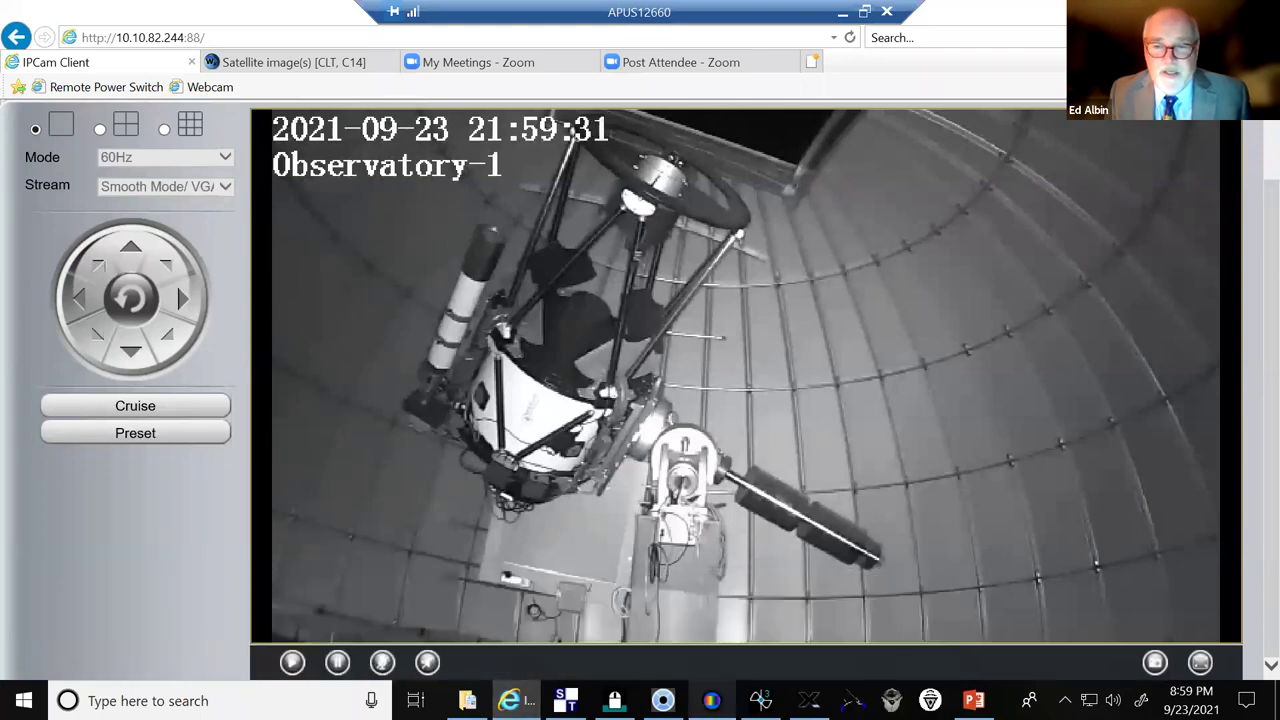
Switch to MaxIm DL, set the exposure time to 2 seconds and take a single exposure of Jupiter
left_click(710, 618)
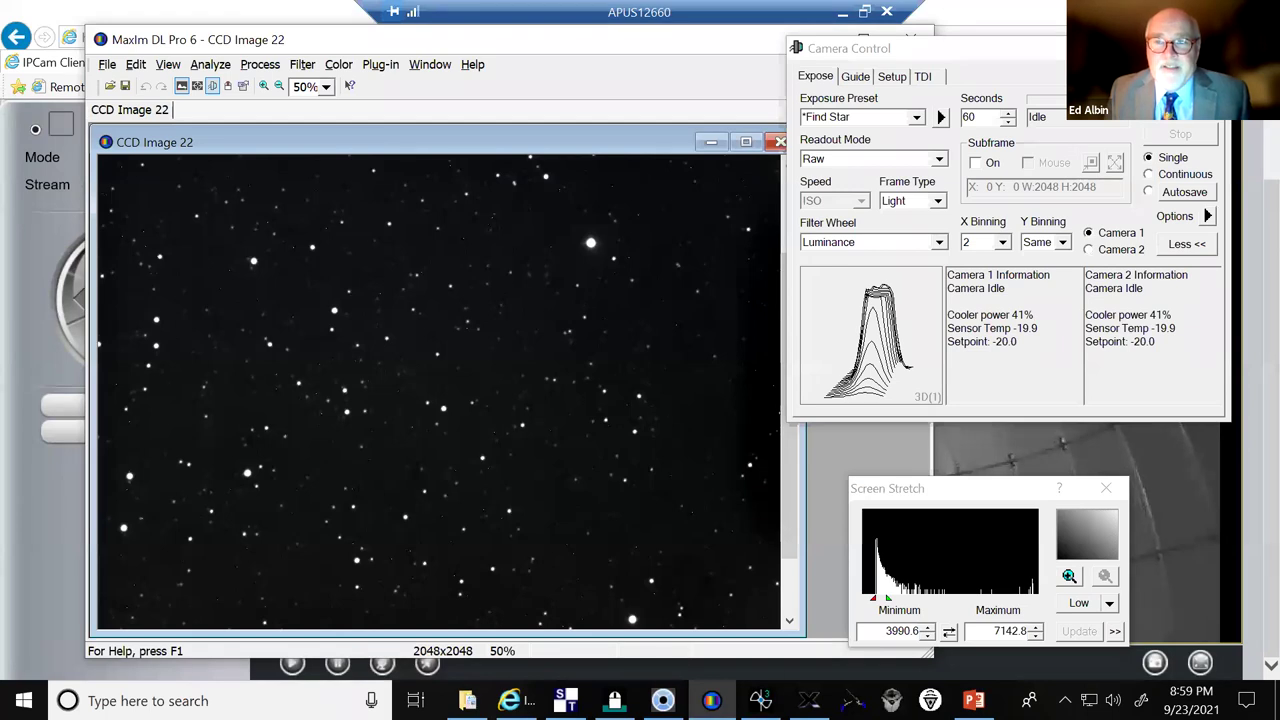
left_click(1010, 130)
left_click(1008, 122)
left_click(1008, 122)
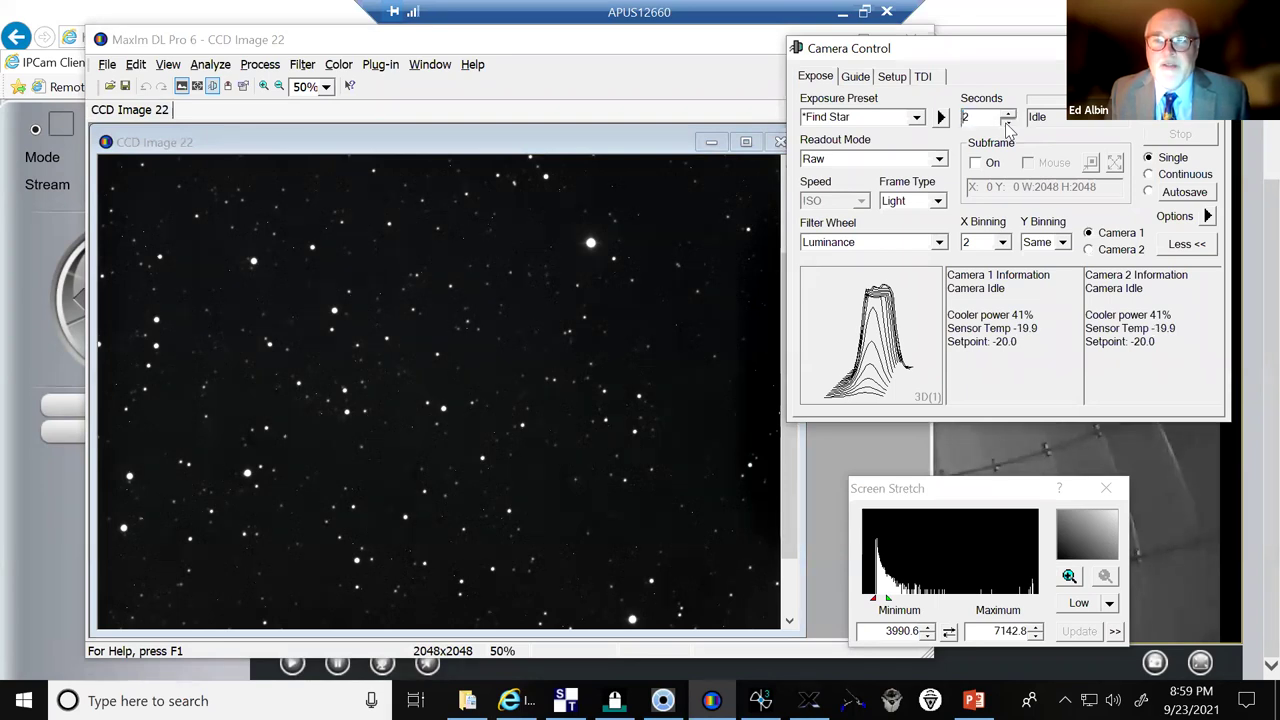
left_click(1007, 122)
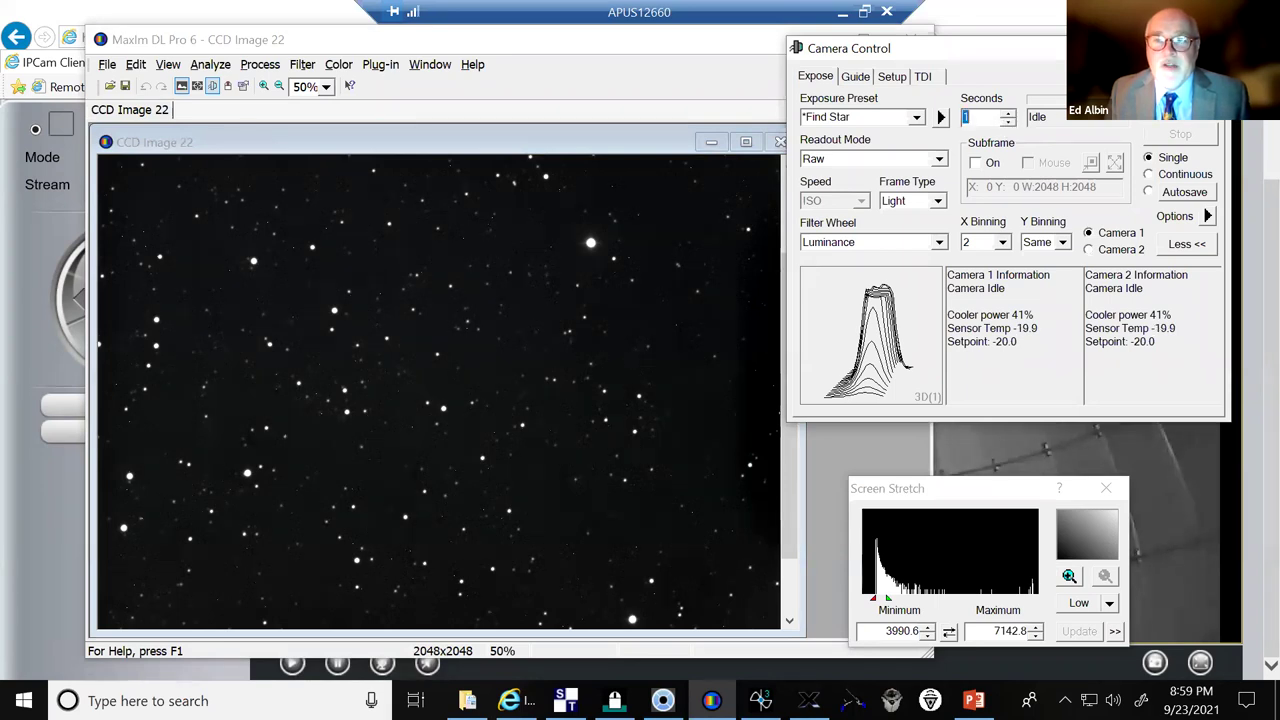
left_click(1008, 113)
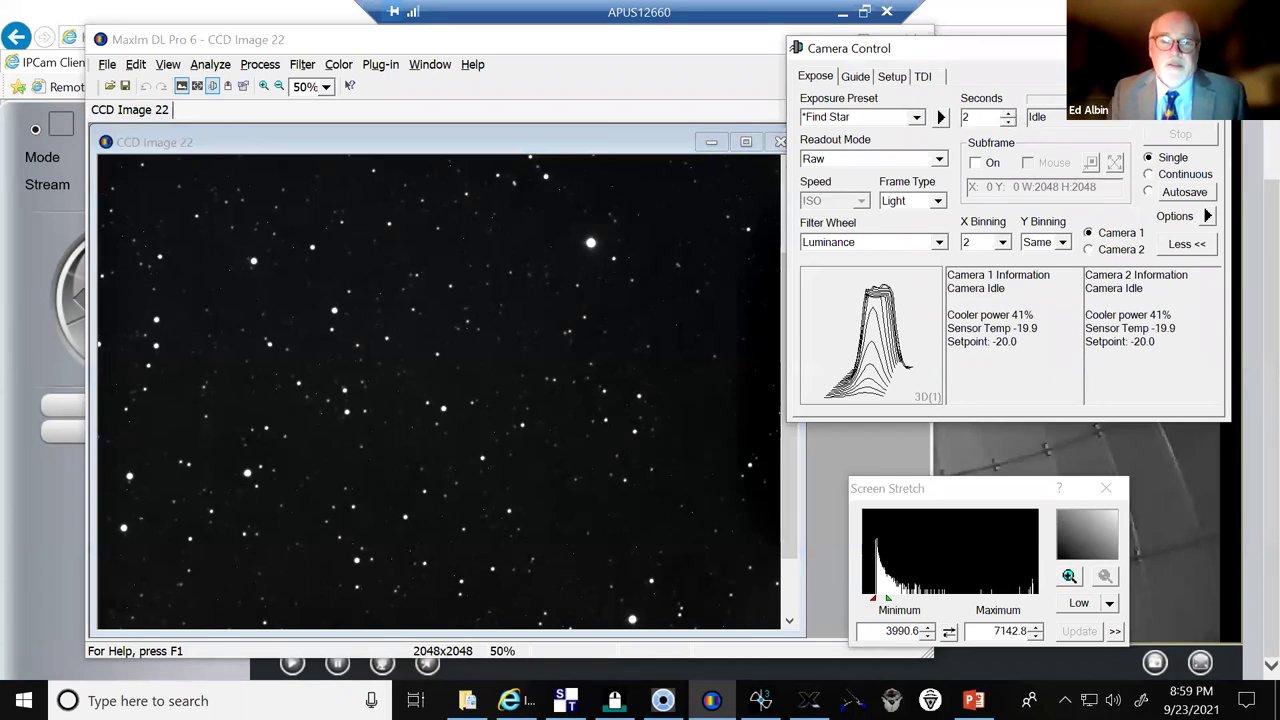
left_click(1180, 114)
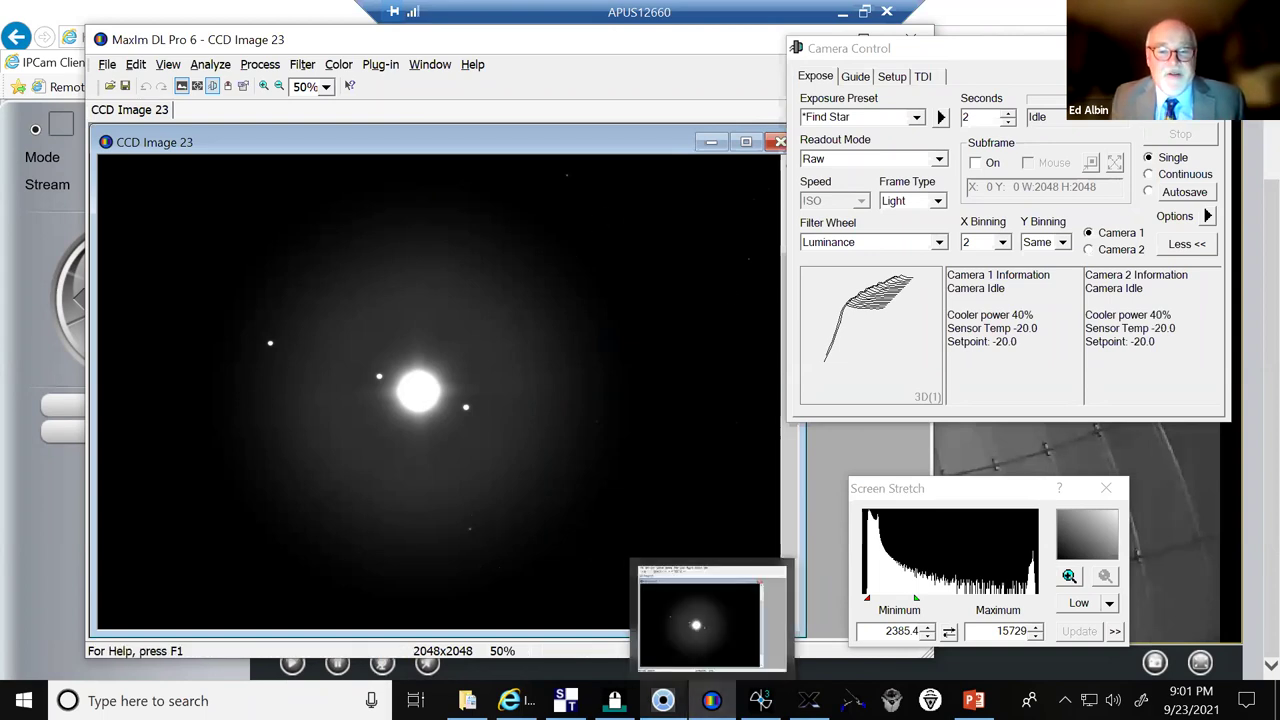
Switch to Internet Explorer to view the telescope on the observatory webcam after imaging Jupiter
mouse_move(565, 700)
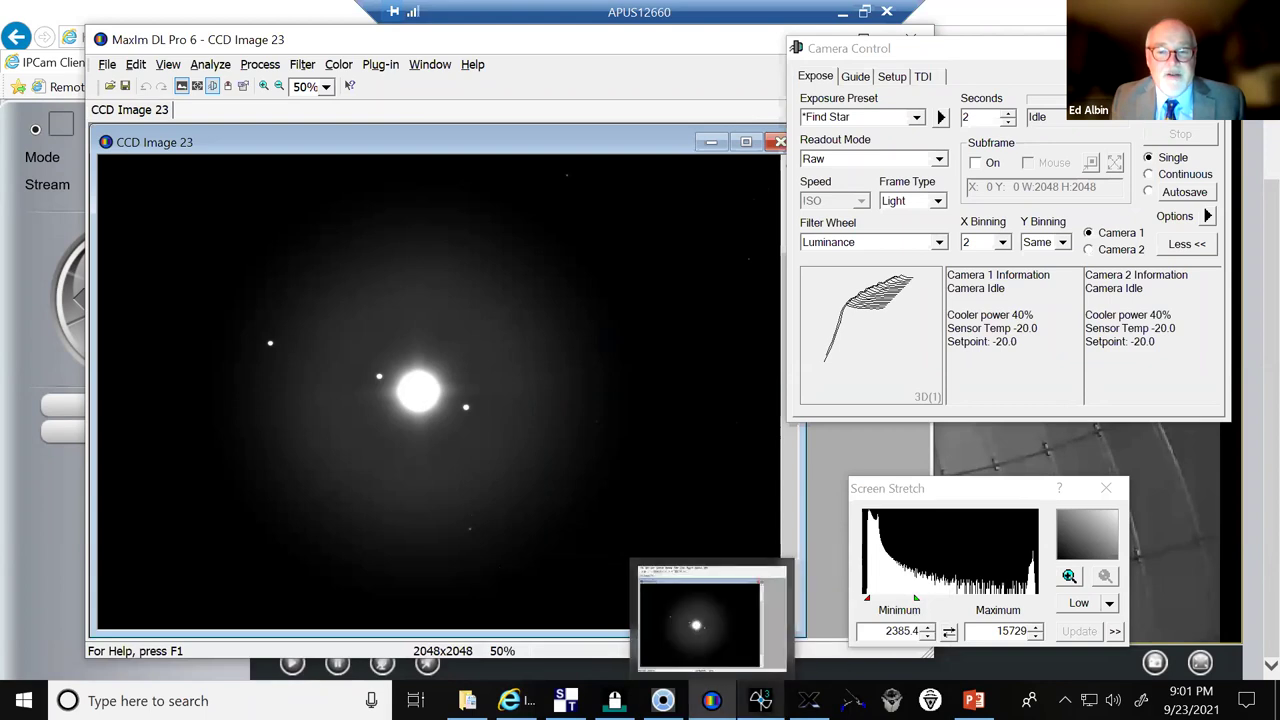
mouse_move(809, 700)
mouse_move(711, 700)
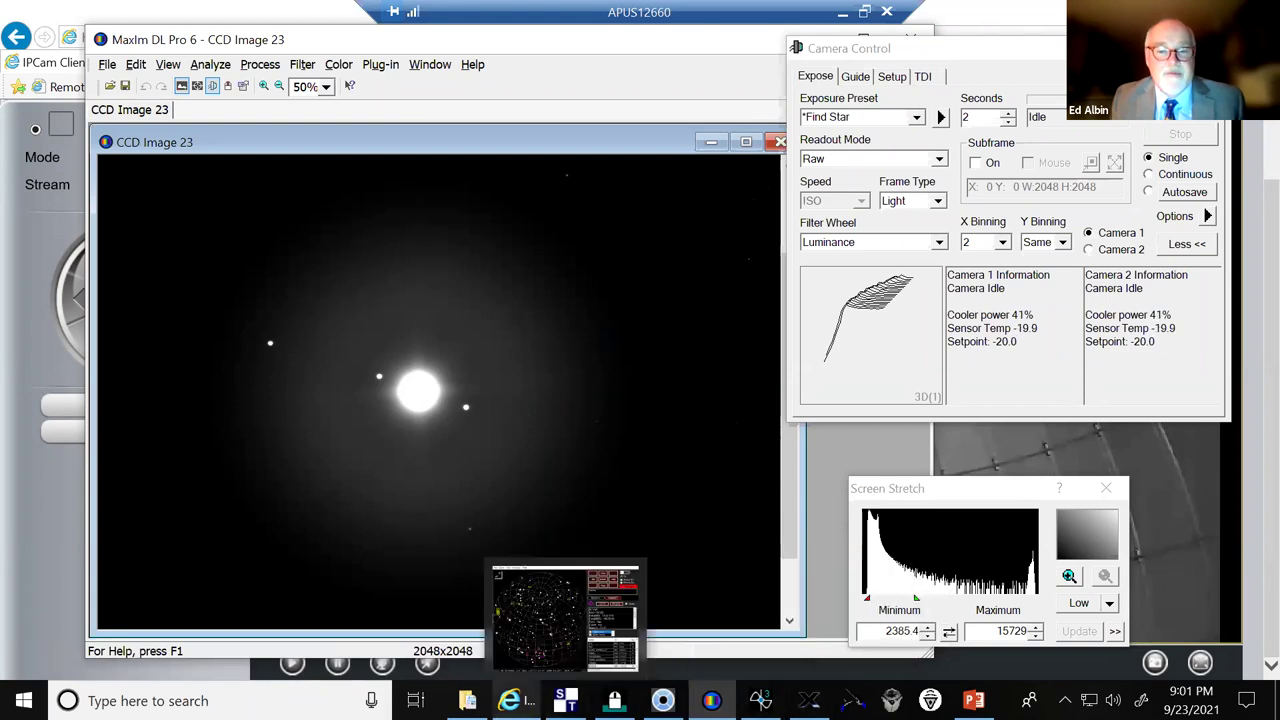
left_click(510, 700)
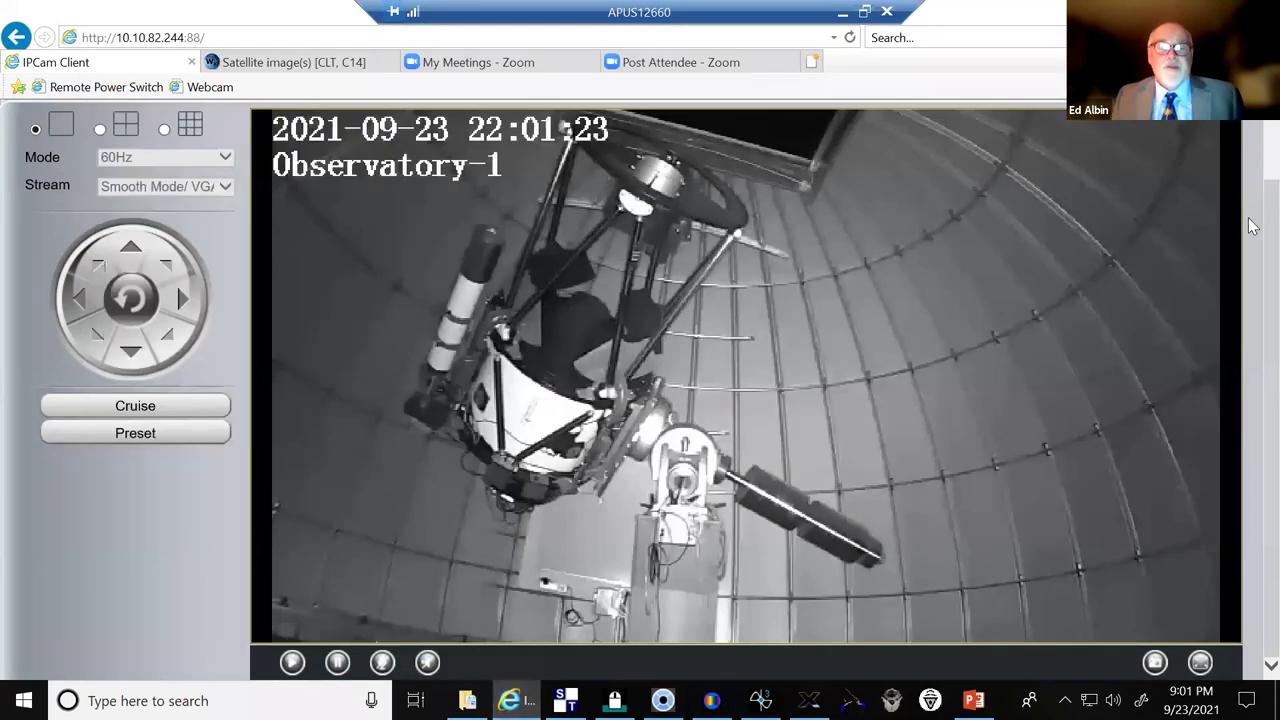